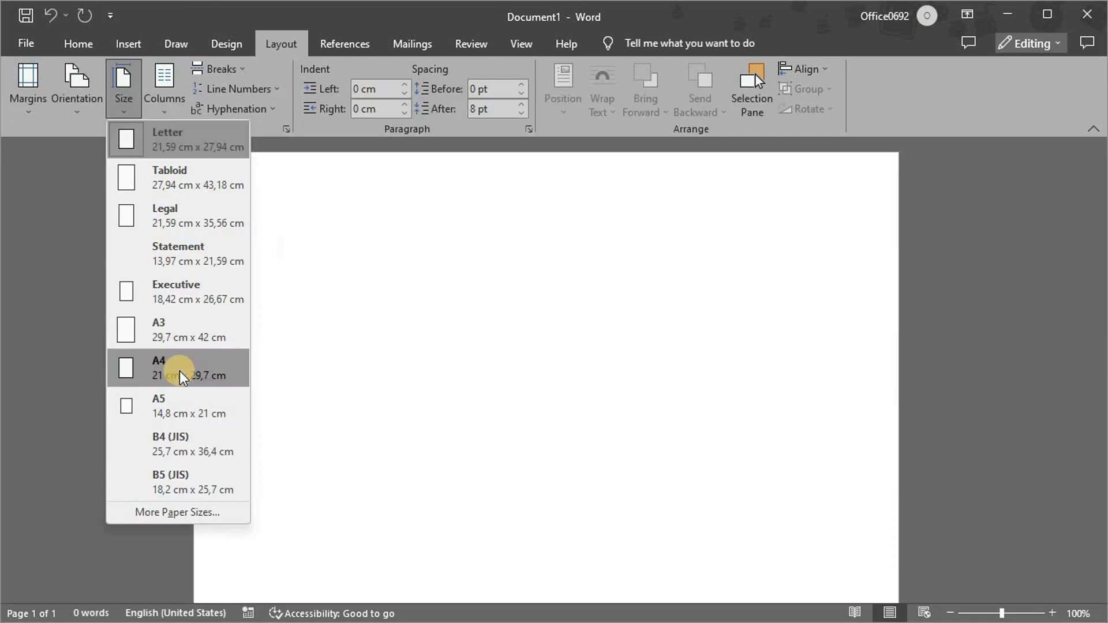
Step: Set the document's paper size to A4 (21 x 29,7 cm)
{"action": "left_click", "coordinate": [179, 372]}
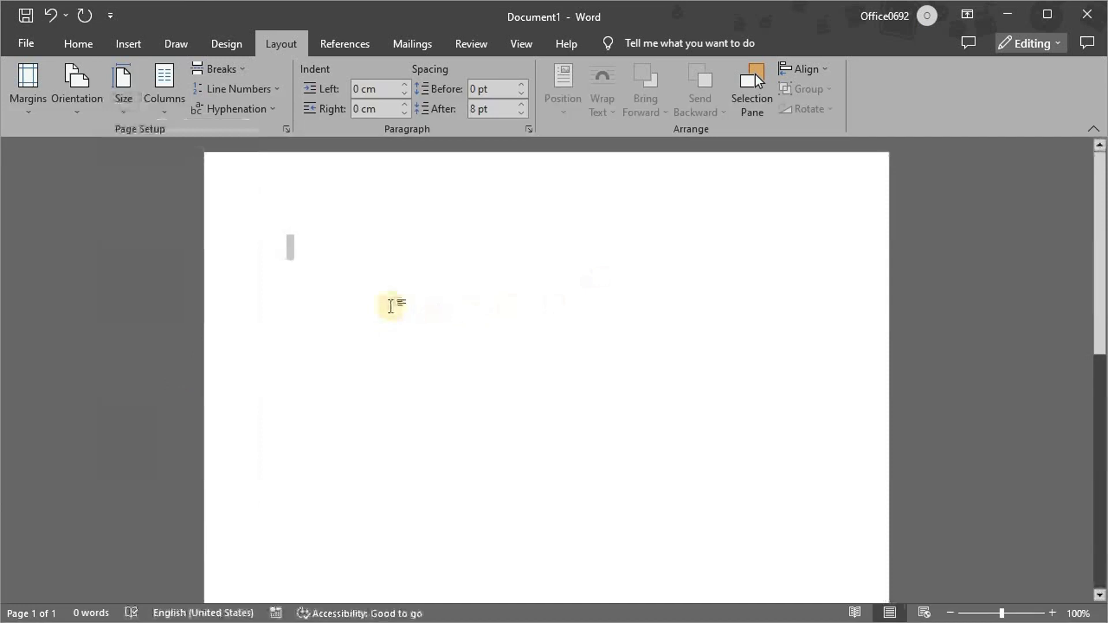
{"action": "scroll", "coordinate": [389, 306], "scroll_direction": "down", "scroll_amount": 3}
{"action": "scroll", "coordinate": [339, 265], "scroll_direction": "up", "scroll_amount": 3}
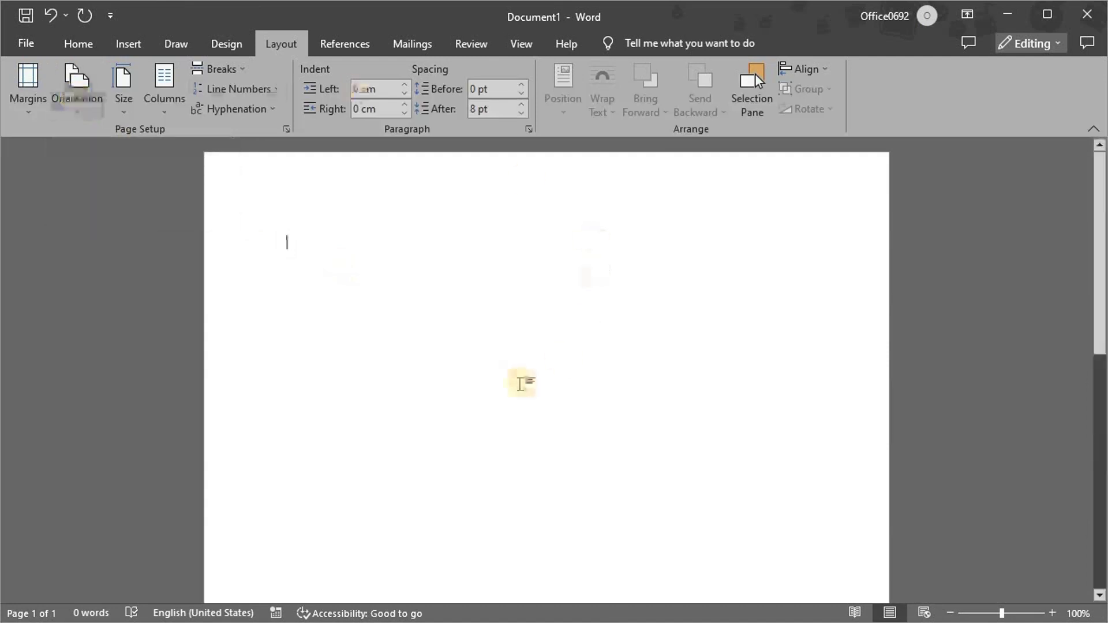
Step: Apply custom page margins of 4 cm top, 3 cm bottom, 4 cm left and 3 cm right to the whole document
{"action": "left_click", "coordinate": [42, 113]}
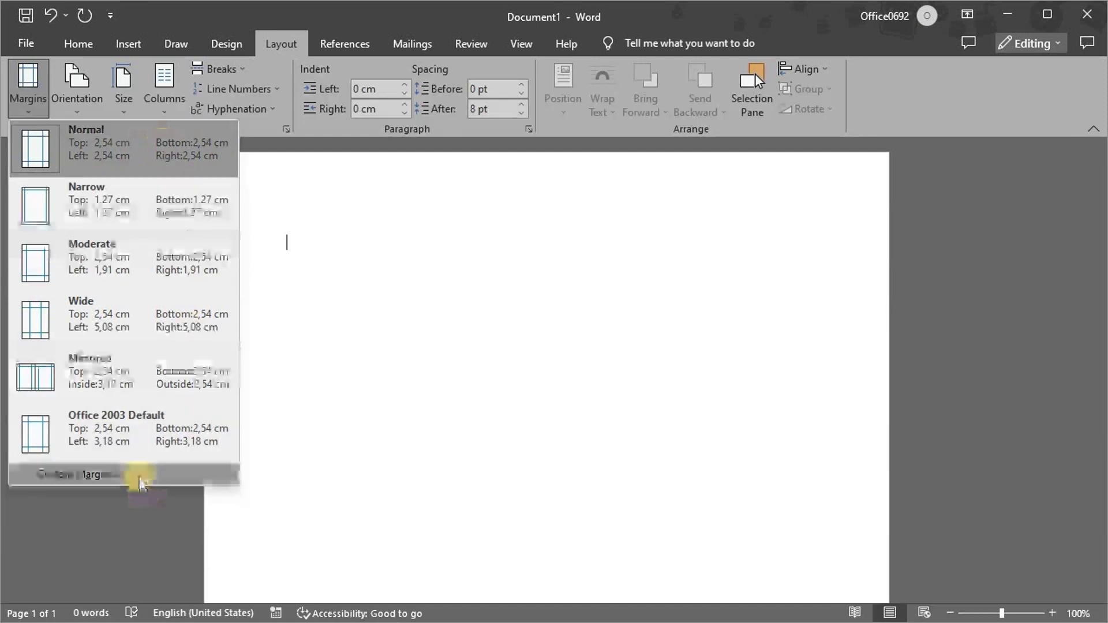
{"action": "left_click", "coordinate": [138, 475]}
{"action": "left_click_drag", "start_coordinate": [554, 90], "coordinate": [521, 77]}
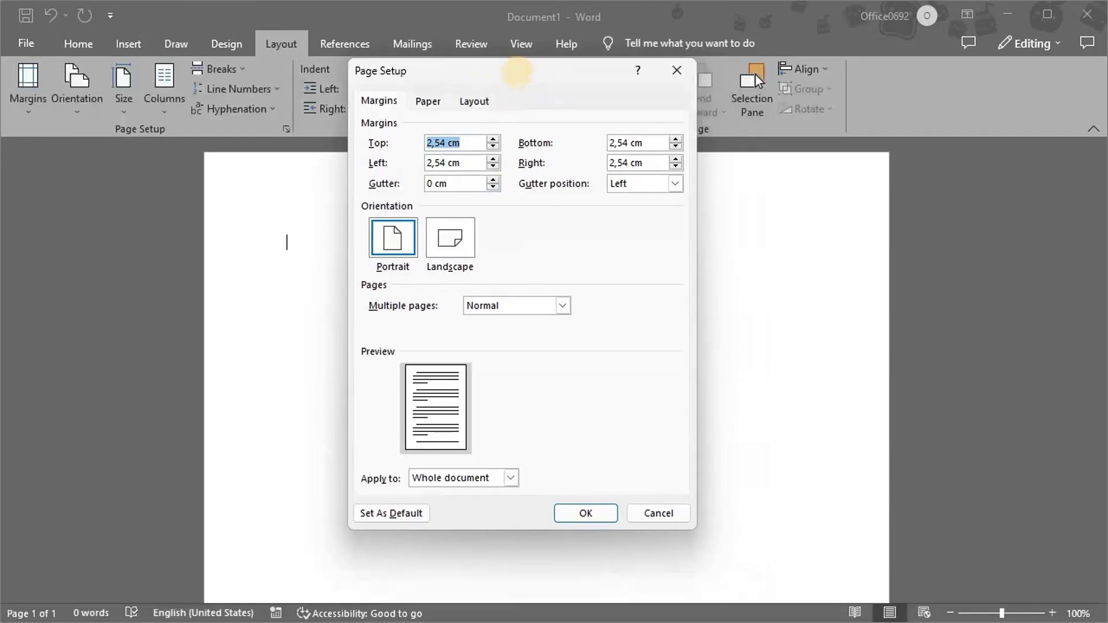
{"action": "type", "text": "4"}
{"action": "key", "text": "Tab"}
{"action": "type", "text": "3"}
{"action": "key", "text": "Tab"}
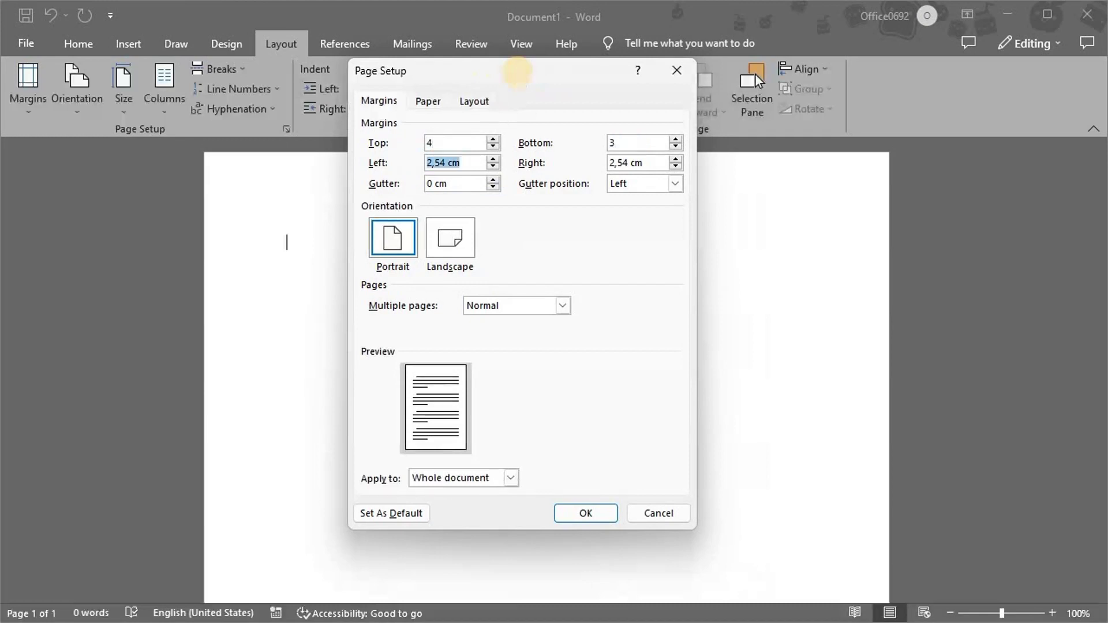
{"action": "type", "text": "4"}
{"action": "key", "text": "Tab"}
{"action": "type", "text": "3"}
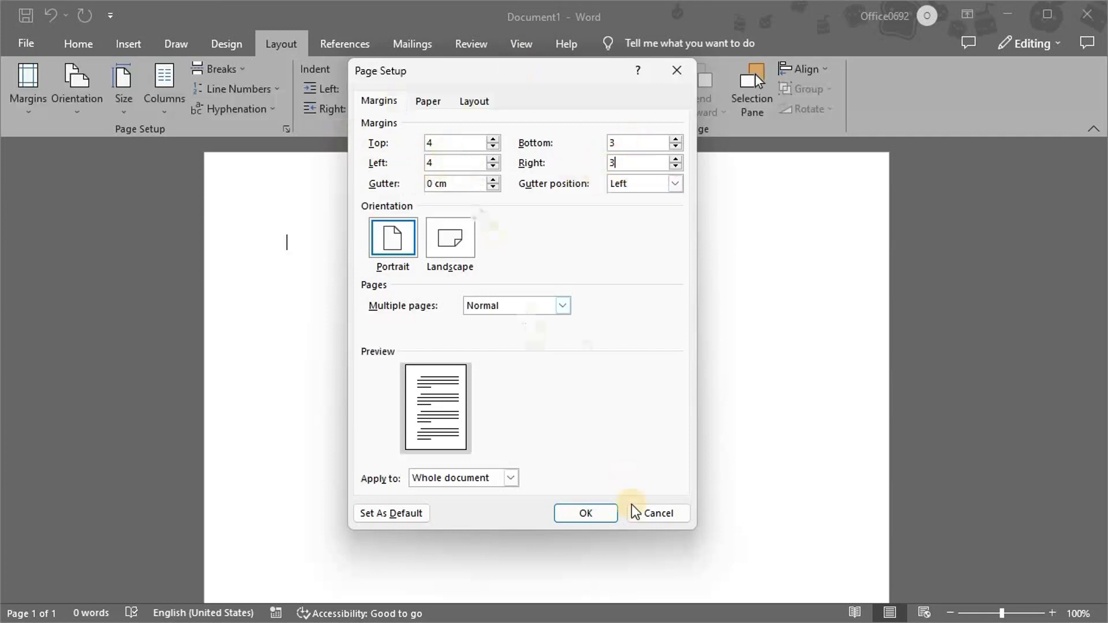
{"action": "left_click", "coordinate": [586, 513]}
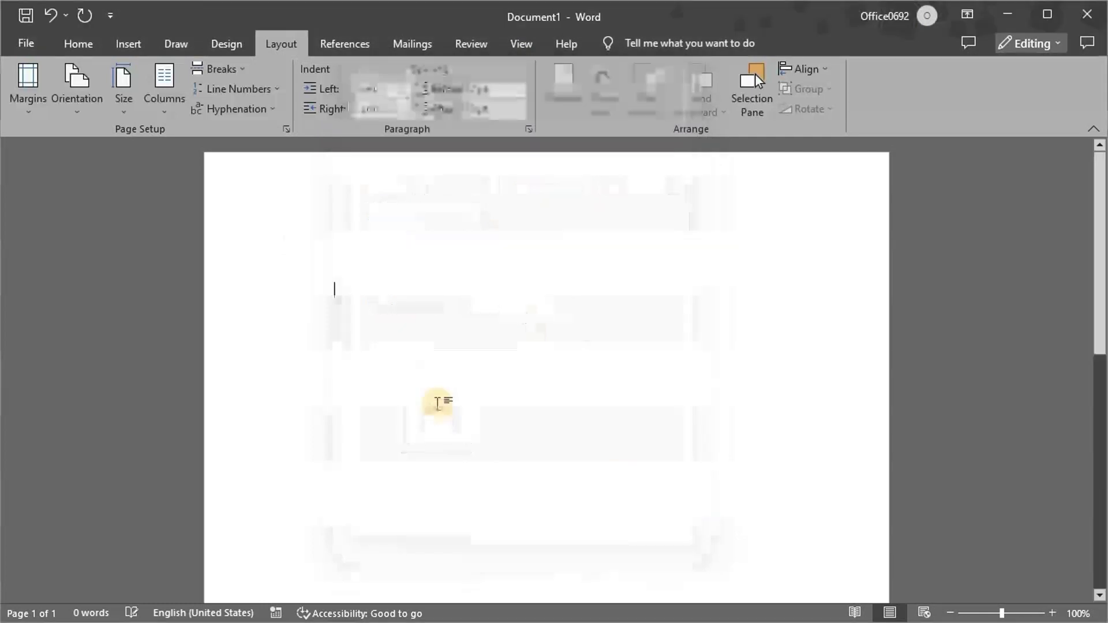
{"action": "scroll", "coordinate": [438, 403], "scroll_direction": "down", "scroll_amount": 3}
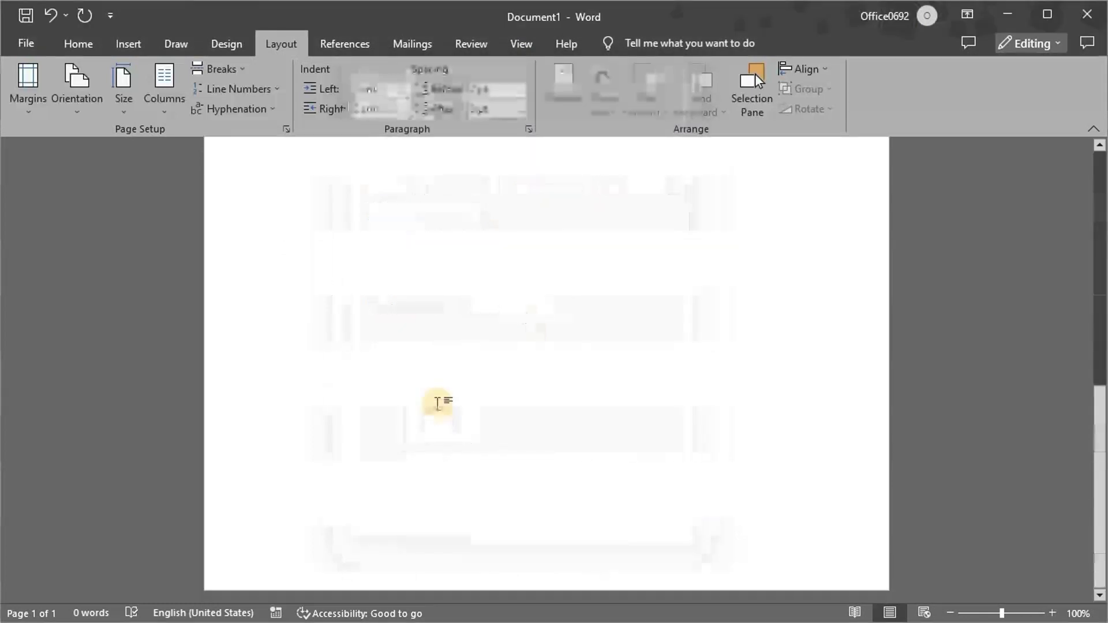
{"action": "scroll", "coordinate": [437, 403], "scroll_direction": "up", "scroll_amount": 3}
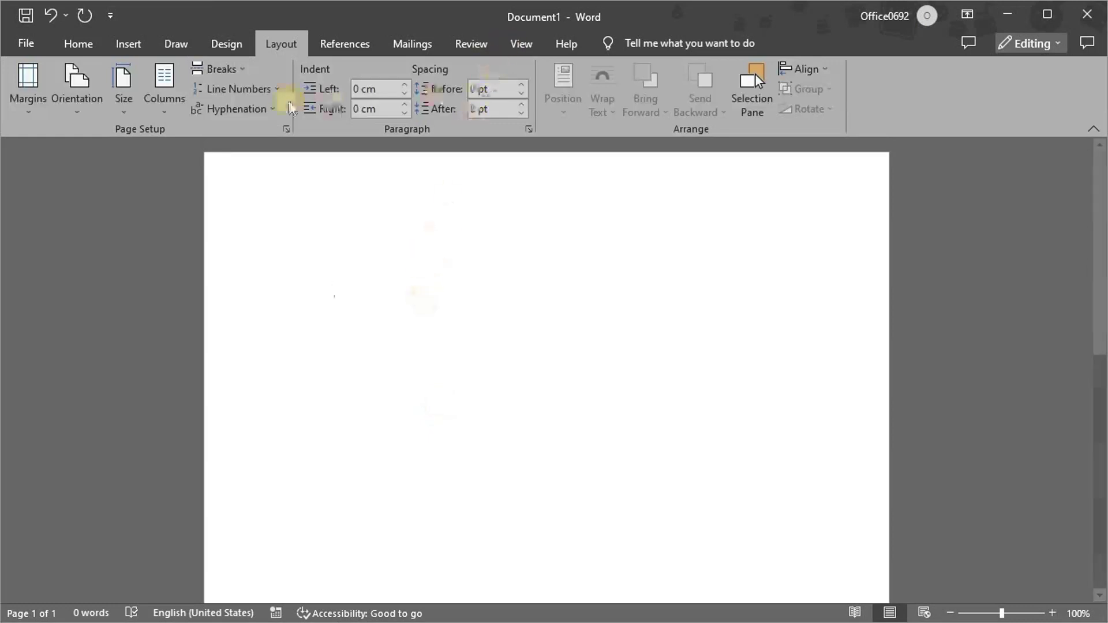
Step: Display the rulers and check the margins along the whole page
{"action": "left_click", "coordinate": [521, 43]}
{"action": "left_click", "coordinate": [387, 69]}
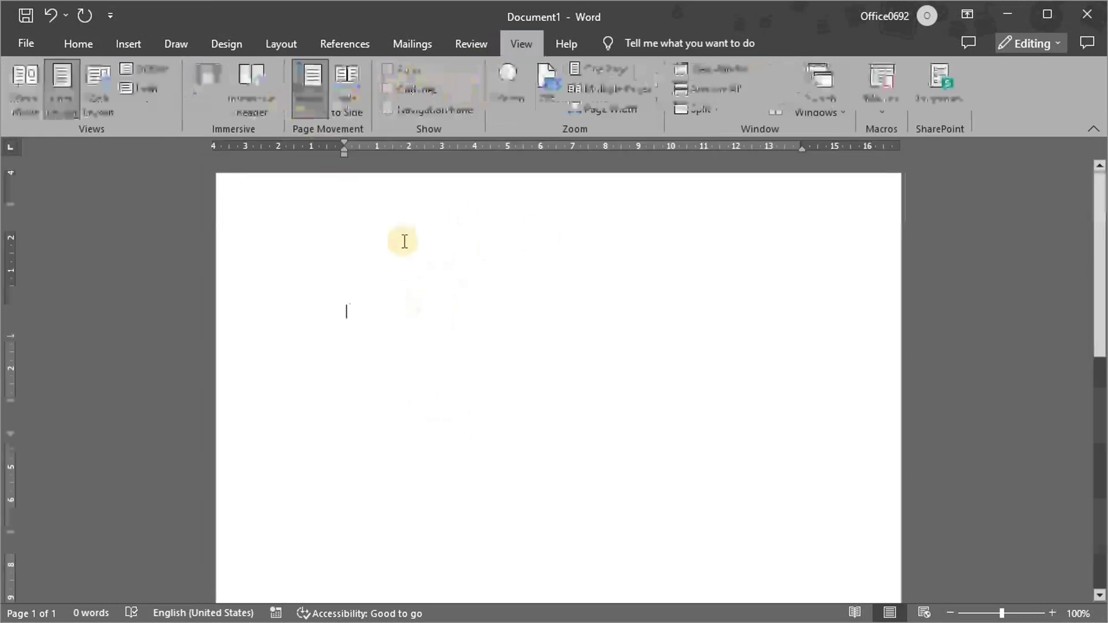
{"action": "scroll", "coordinate": [396, 292], "scroll_direction": "down", "scroll_amount": 10}
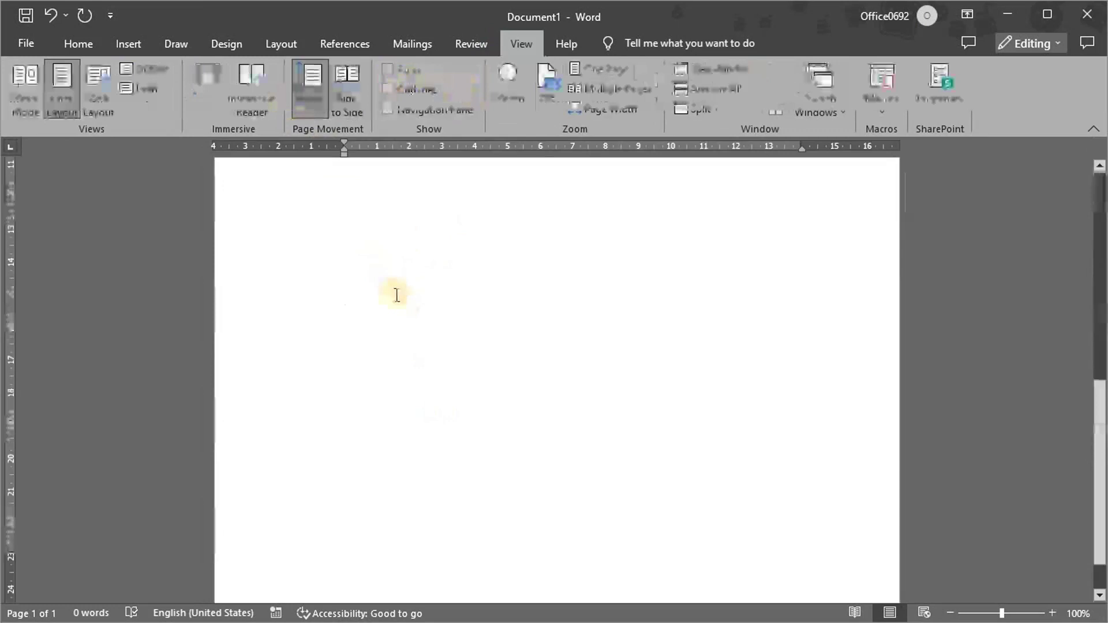
{"action": "scroll", "coordinate": [393, 293], "scroll_direction": "up", "scroll_amount": 10}
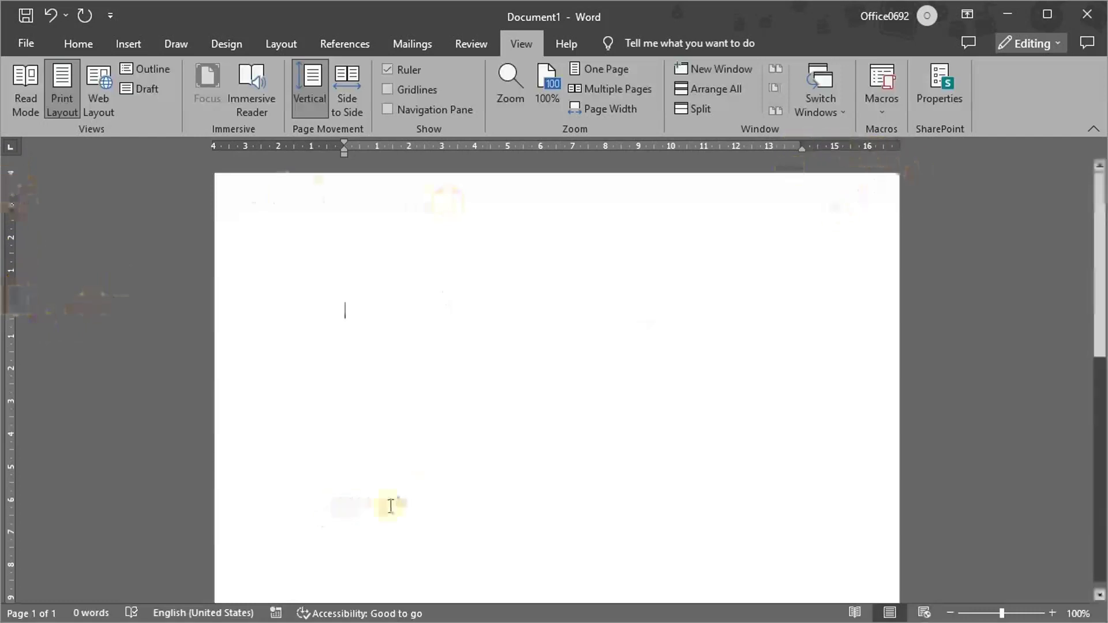
{"action": "scroll", "coordinate": [390, 506], "scroll_direction": "down", "scroll_amount": 10}
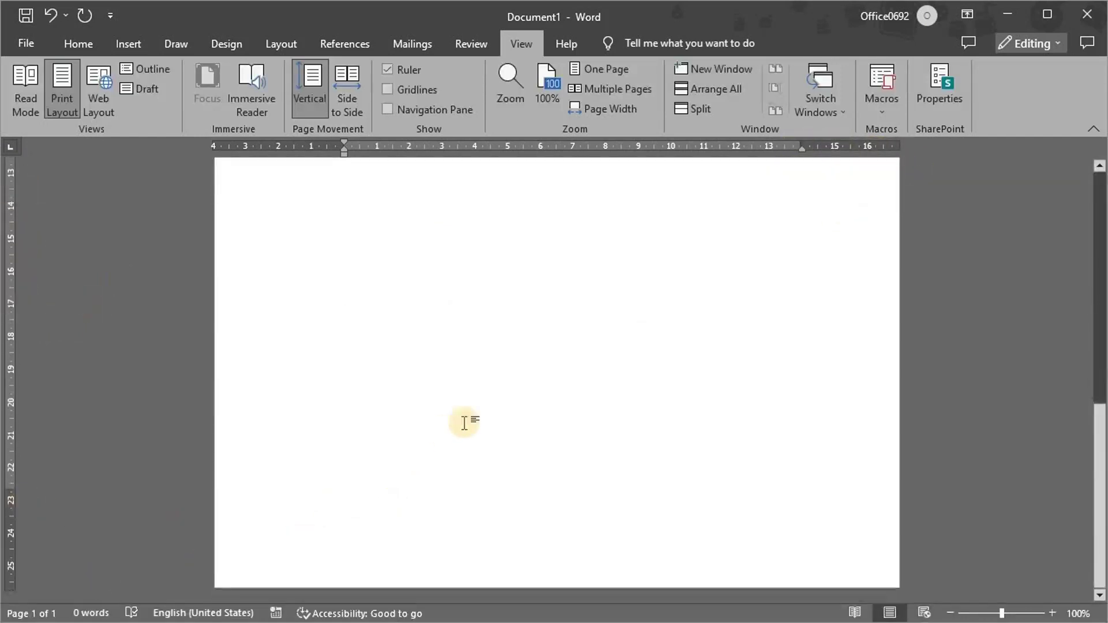
{"action": "scroll", "coordinate": [465, 423], "scroll_direction": "up", "scroll_amount": 10}
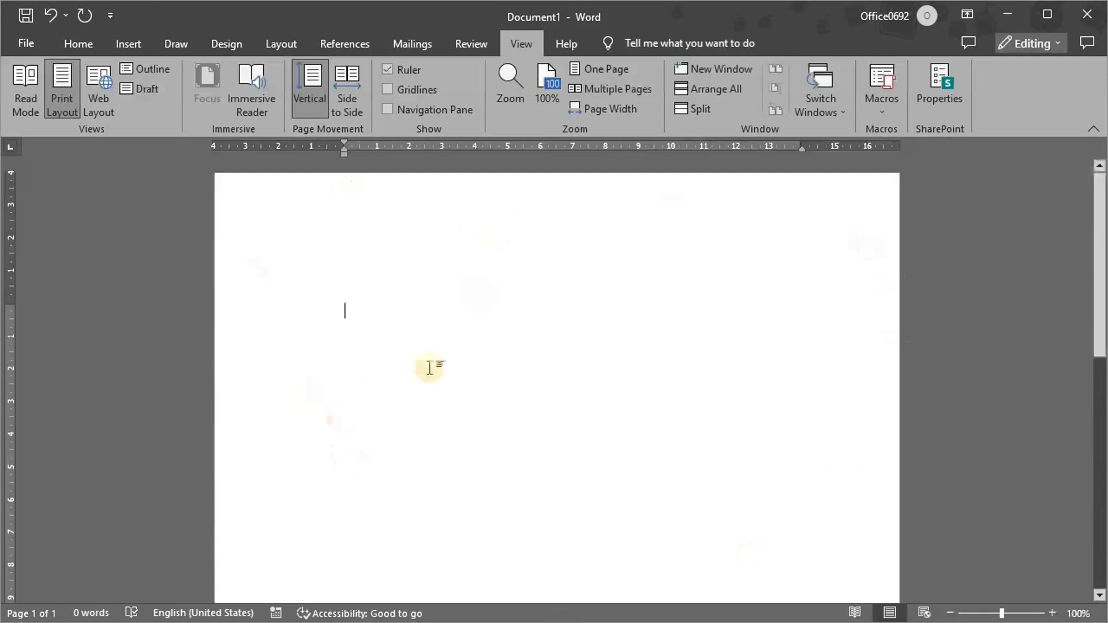
{"action": "scroll", "coordinate": [470, 334], "scroll_direction": "down", "scroll_amount": 3}
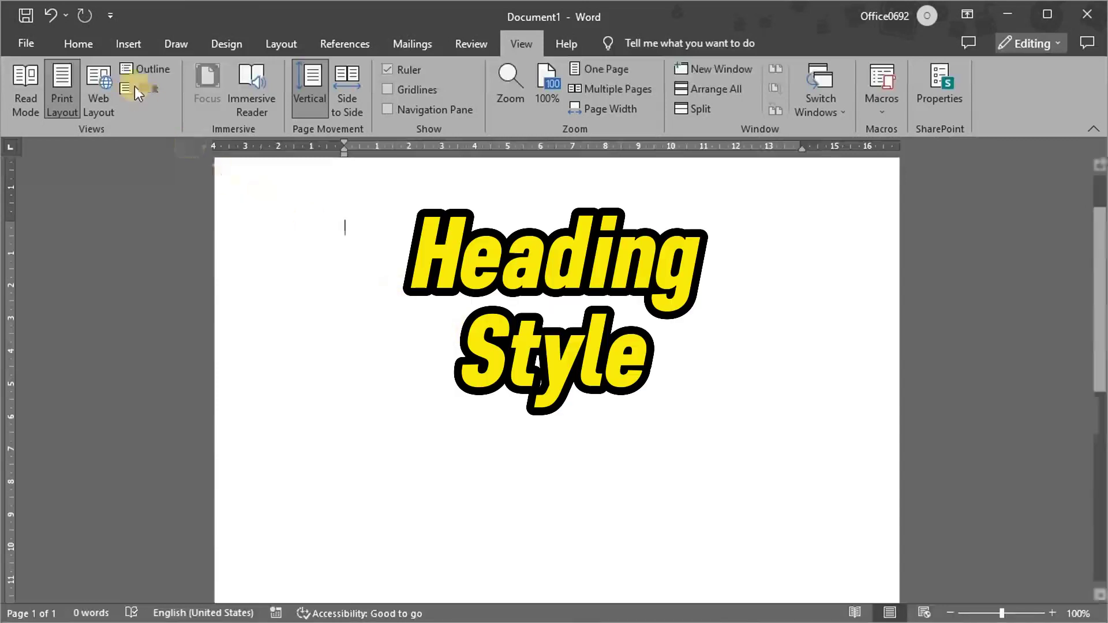
Step: Modify the Normal style to use the Times New Roman (Headings CS) font
{"action": "left_click", "coordinate": [84, 43]}
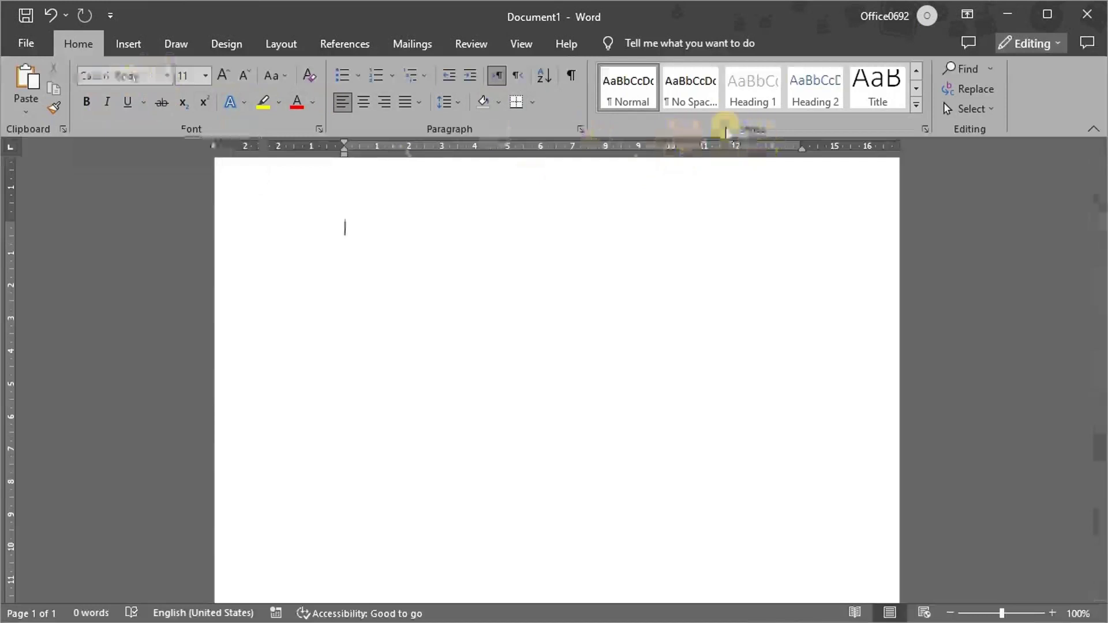
{"action": "right_click", "coordinate": [622, 93]}
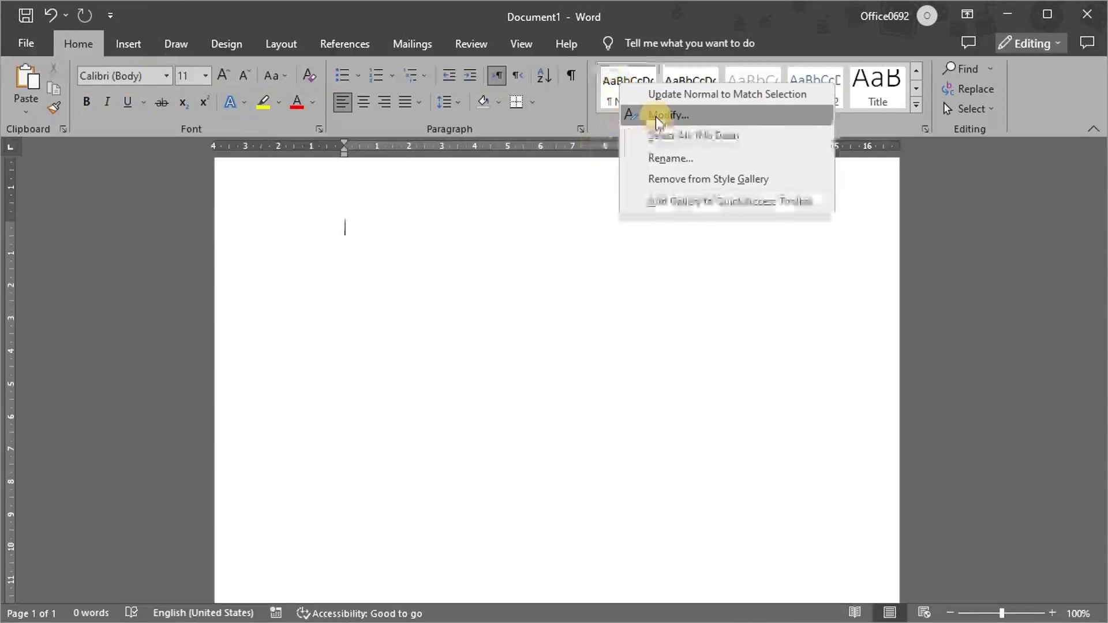
{"action": "left_click", "coordinate": [584, 113]}
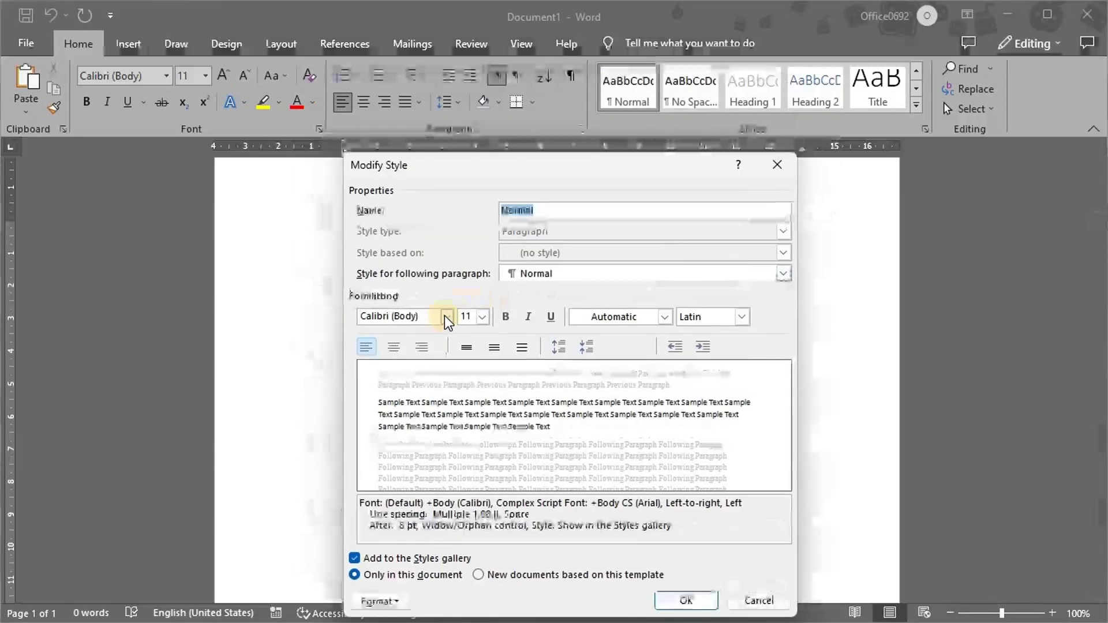
{"action": "left_click", "coordinate": [447, 317]}
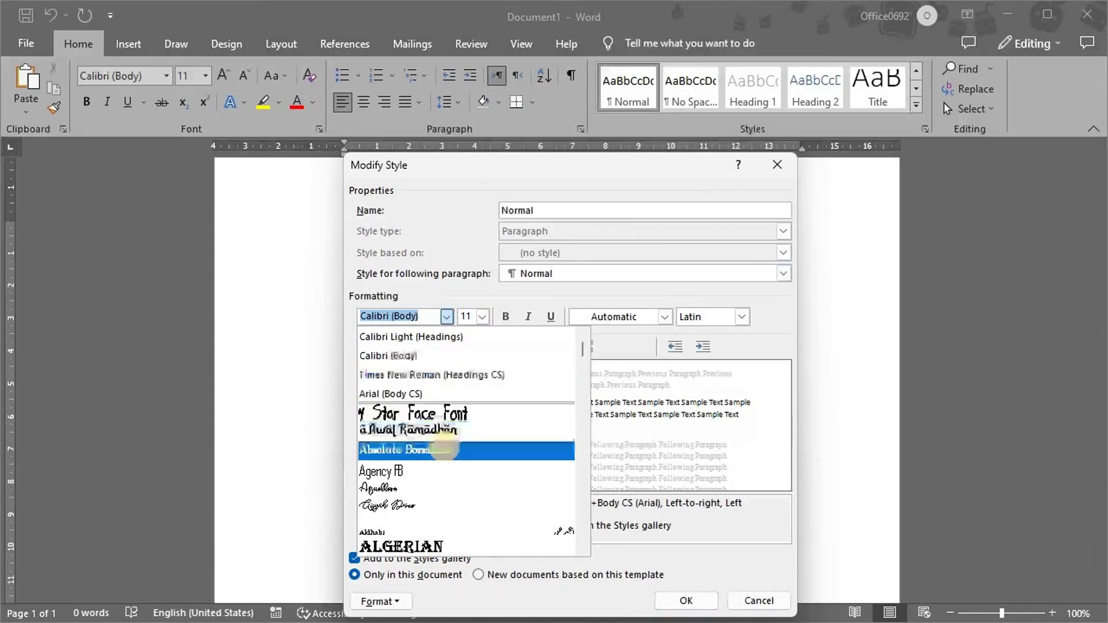
{"action": "type", "text": "Times New Roman"}
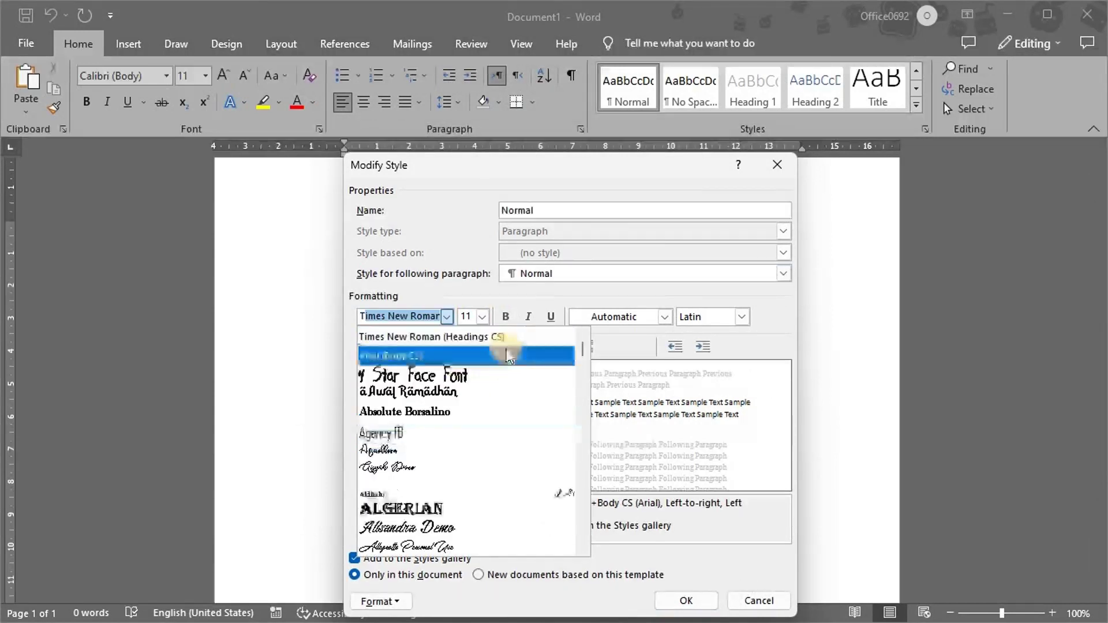
{"action": "left_click", "coordinate": [465, 336]}
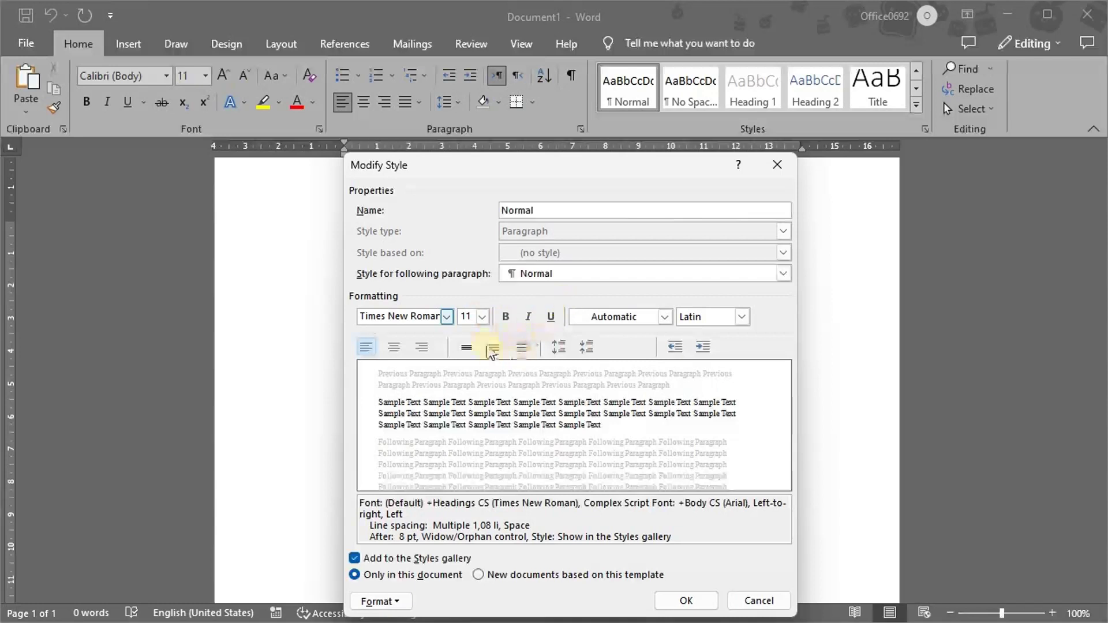
Step: Set the Normal style's paragraph spacing to 6 pt after, with Multiple line spacing at 1,15
{"action": "left_click", "coordinate": [384, 602]}
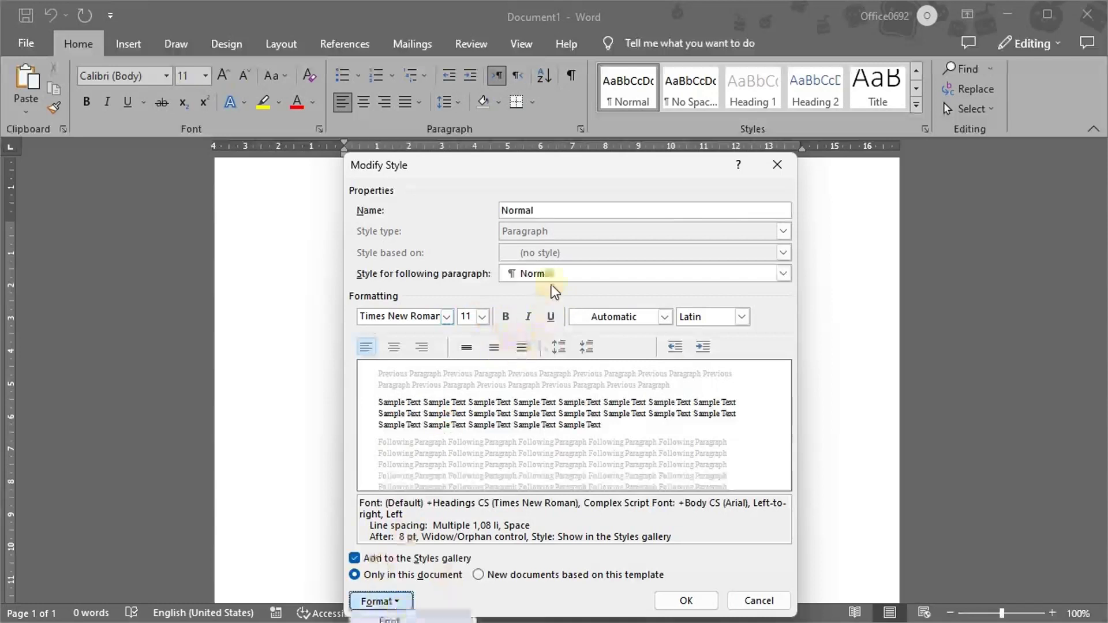
{"action": "left_click_drag", "start_coordinate": [569, 168], "coordinate": [600, 26]}
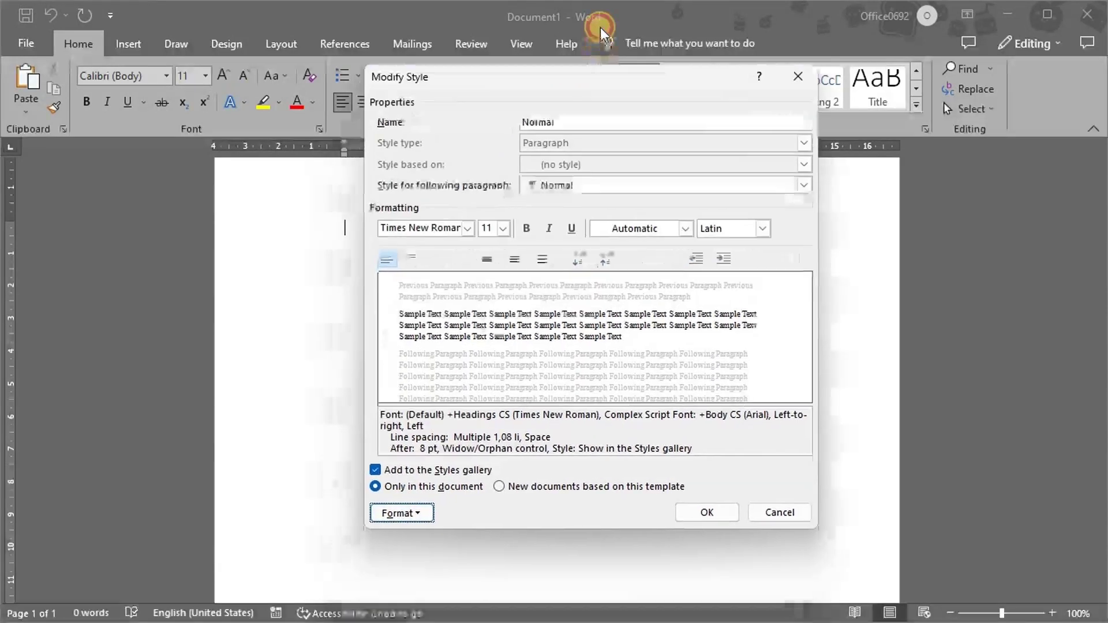
{"action": "left_click", "coordinate": [434, 462]}
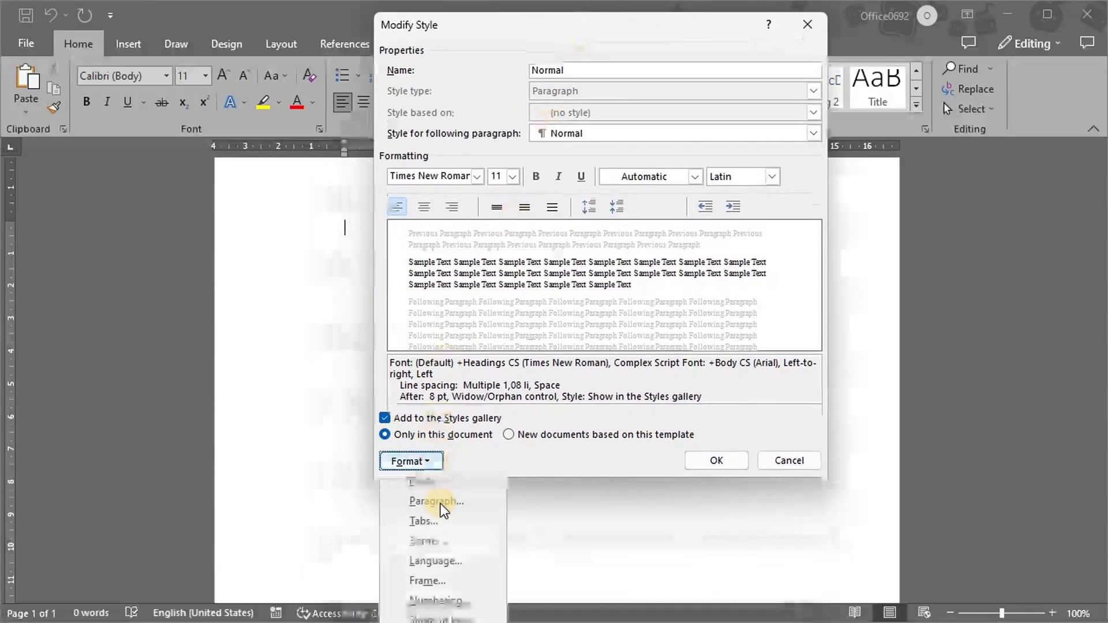
{"action": "left_click", "coordinate": [441, 502]}
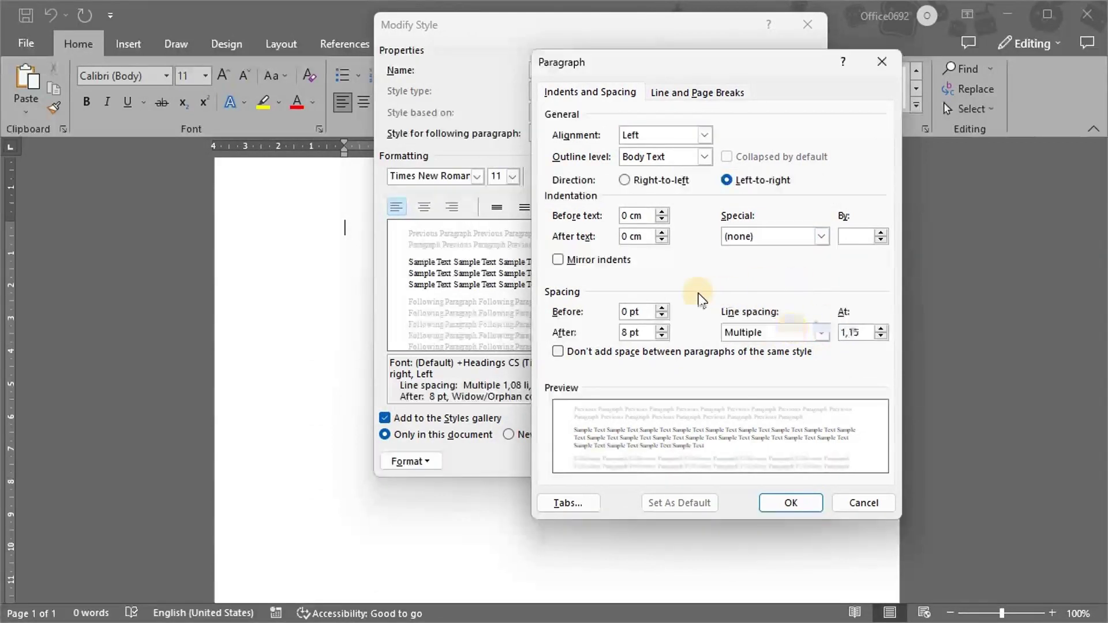
{"action": "left_click", "coordinate": [621, 311]}
{"action": "key", "text": "Tab"}
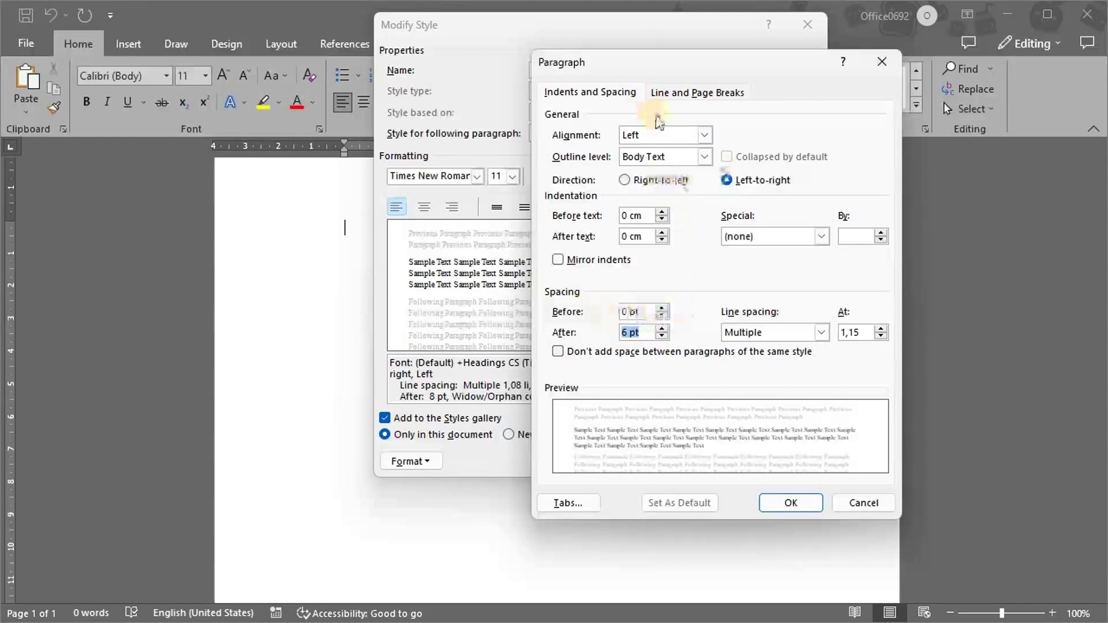
{"action": "left_click", "coordinate": [788, 505]}
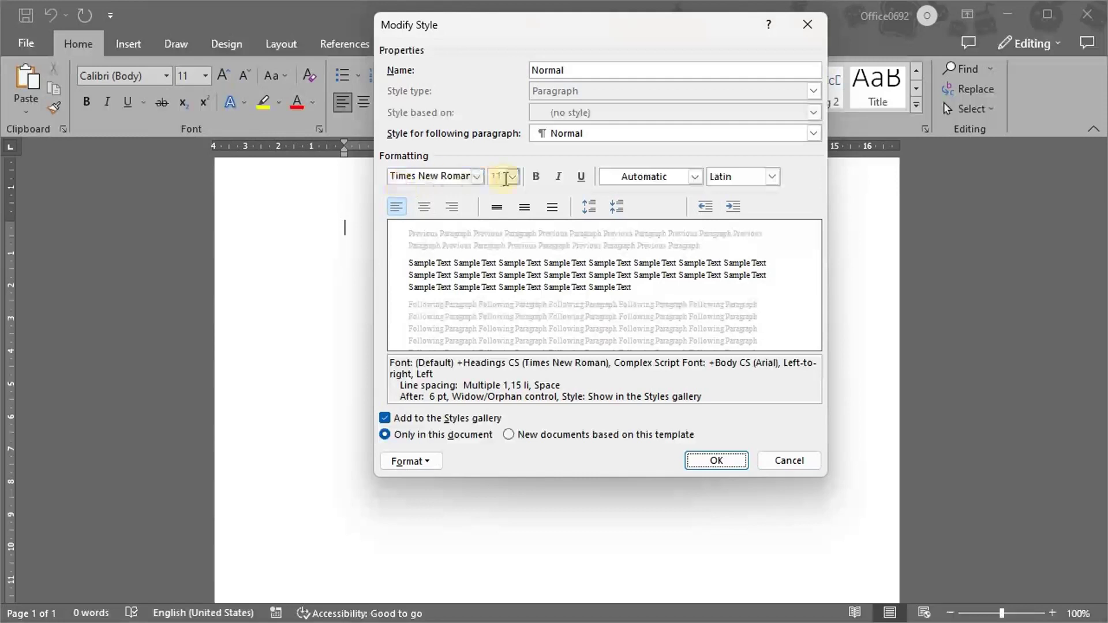
Step: Review the font, paragraph and other formatting options available for the Normal style
{"action": "left_click", "coordinate": [423, 462]}
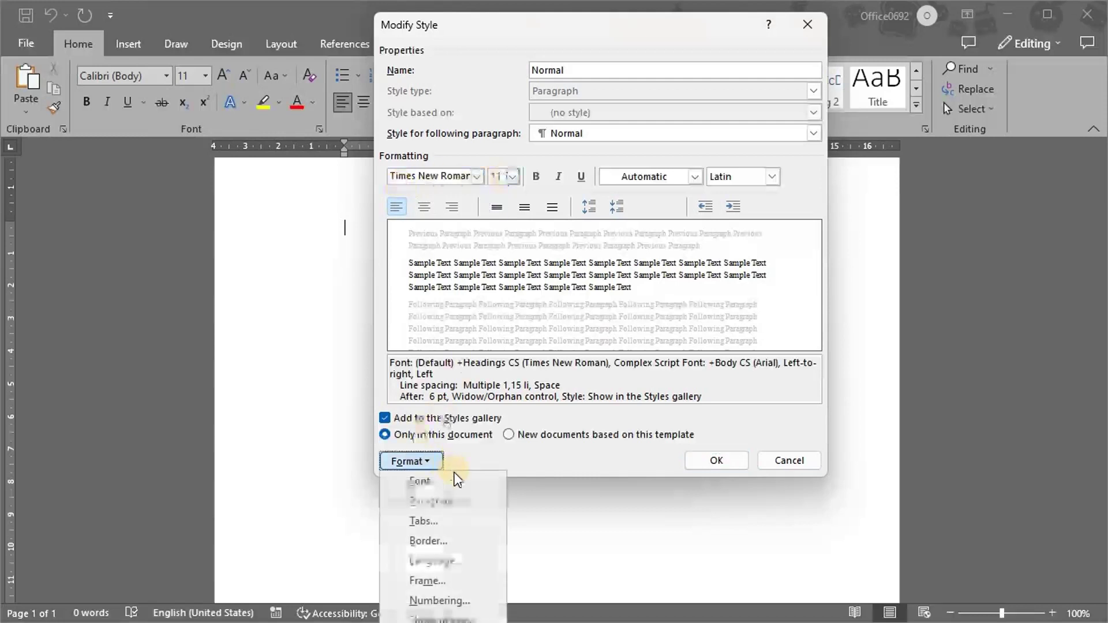
{"action": "left_click", "coordinate": [536, 76]}
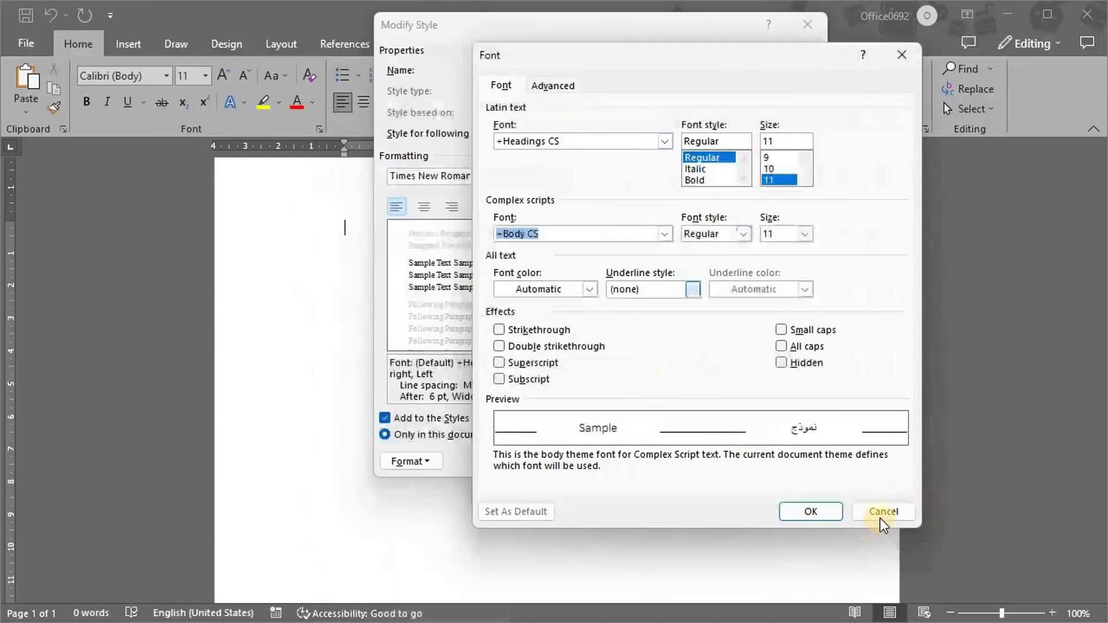
{"action": "left_click", "coordinate": [413, 461]}
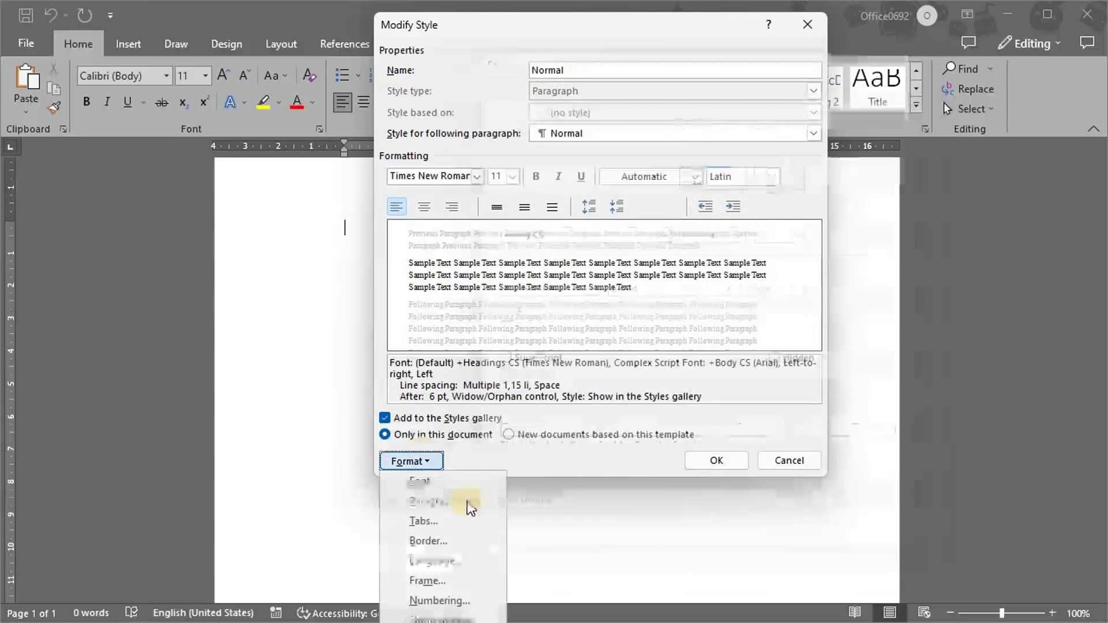
{"action": "left_click", "coordinate": [467, 501]}
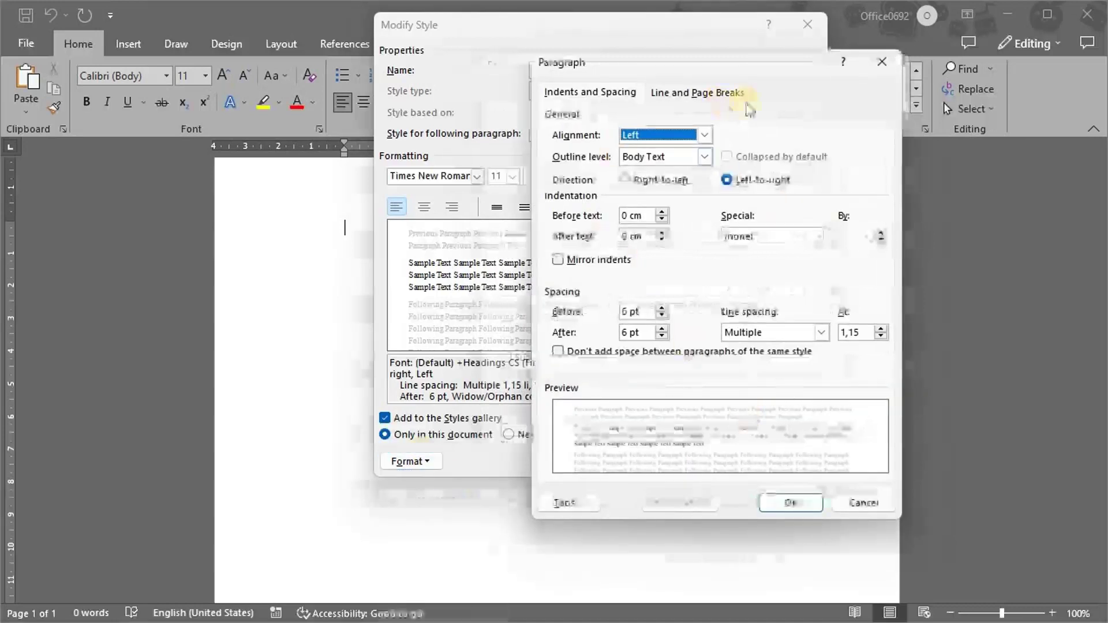
{"action": "left_click", "coordinate": [864, 504]}
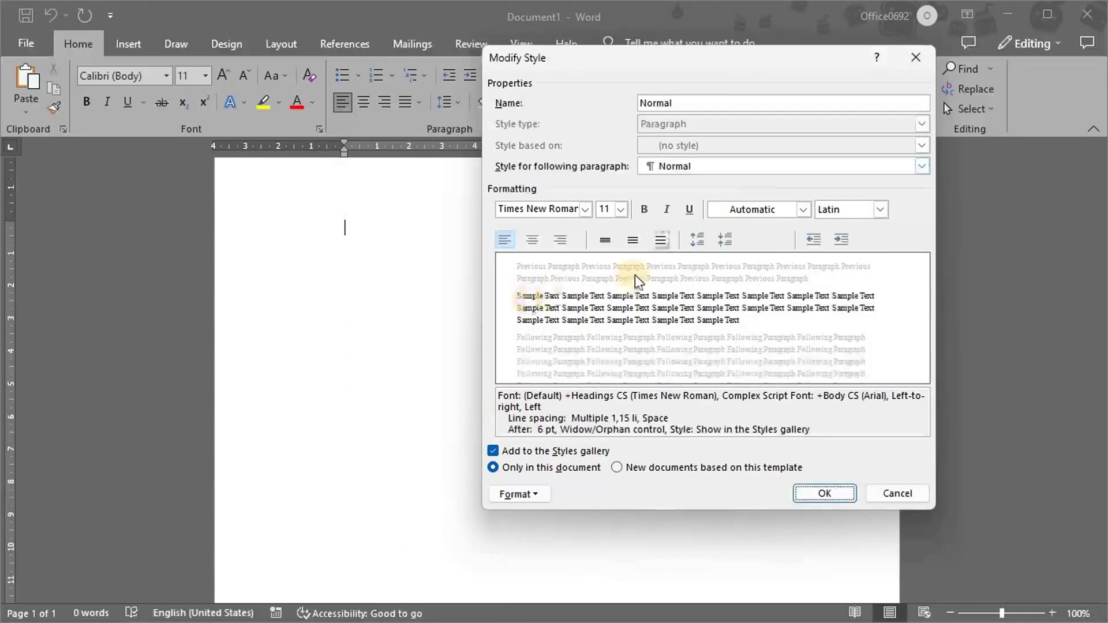
{"action": "left_click", "coordinate": [566, 241]}
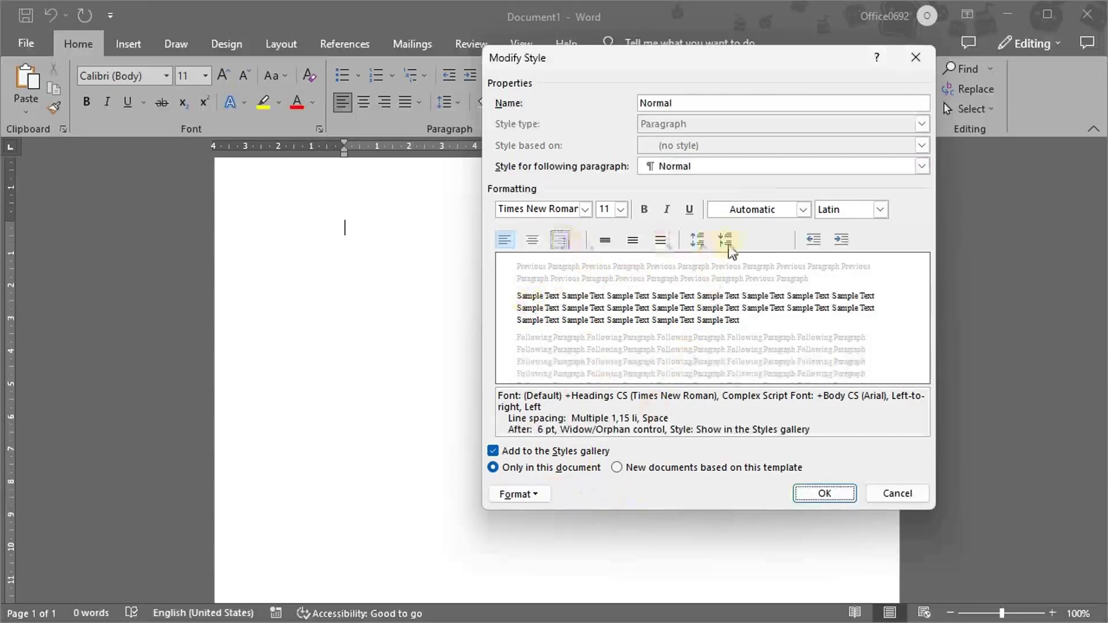
{"action": "left_click", "coordinate": [536, 495]}
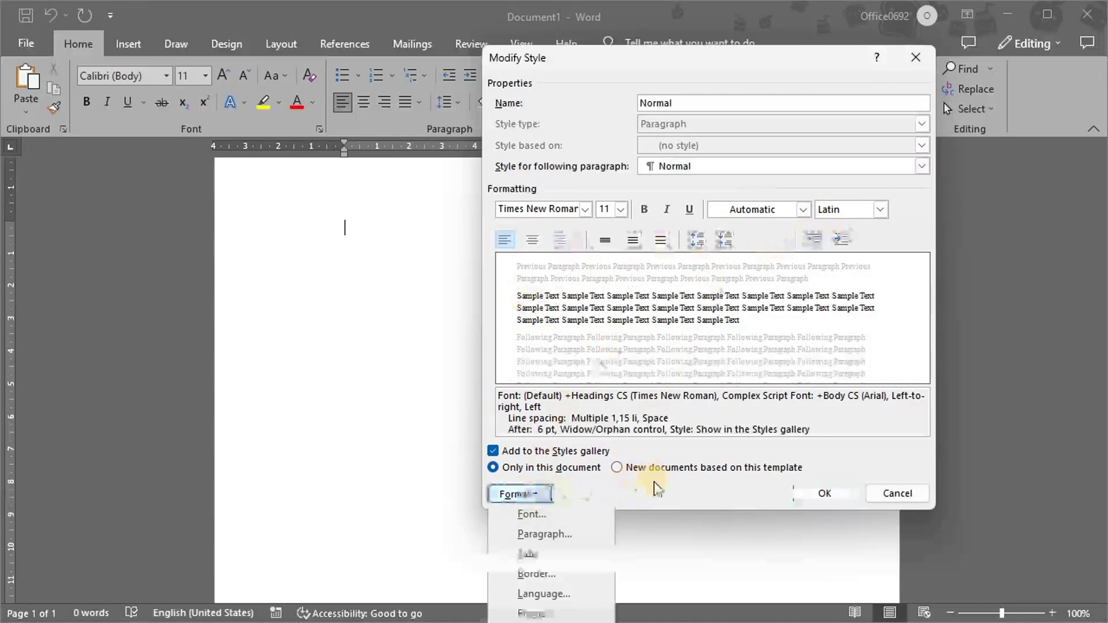
{"action": "left_click", "coordinate": [638, 152]}
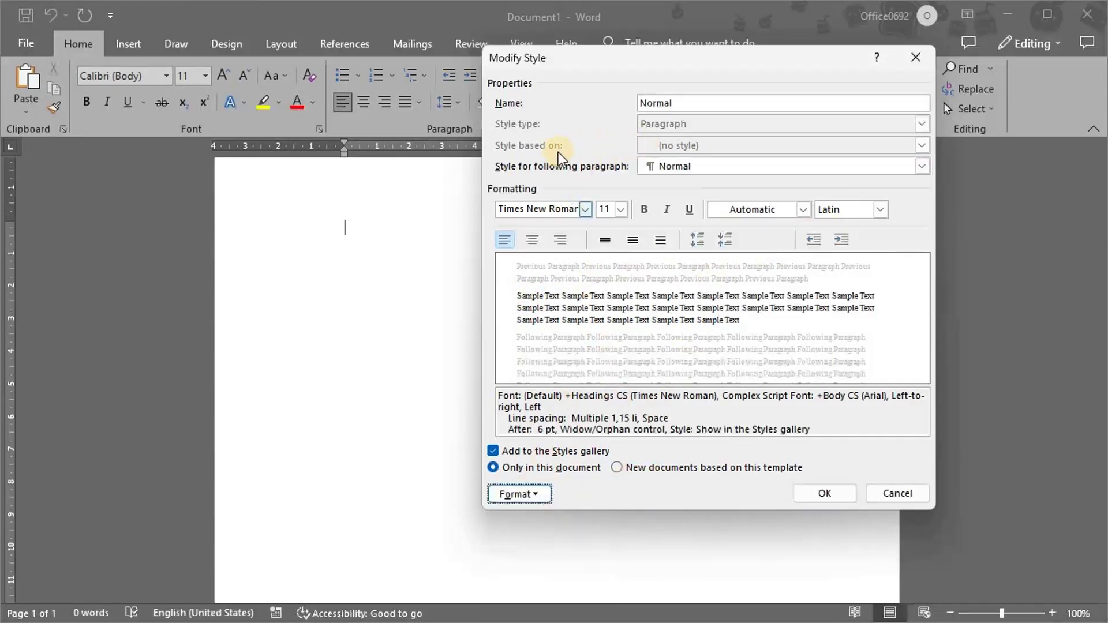
Step: Save the Normal style changes and modify Heading 1 to Times New Roman (Headings CS), 12 pt, bold, with Automatic font colour
{"action": "left_click", "coordinate": [814, 491]}
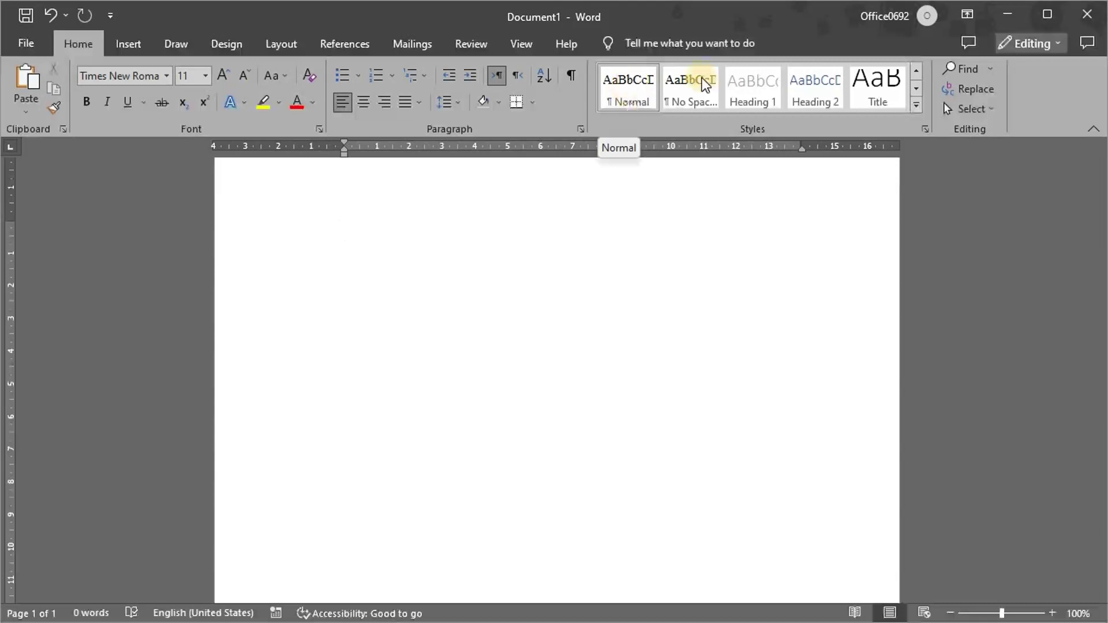
{"action": "right_click", "coordinate": [774, 110]}
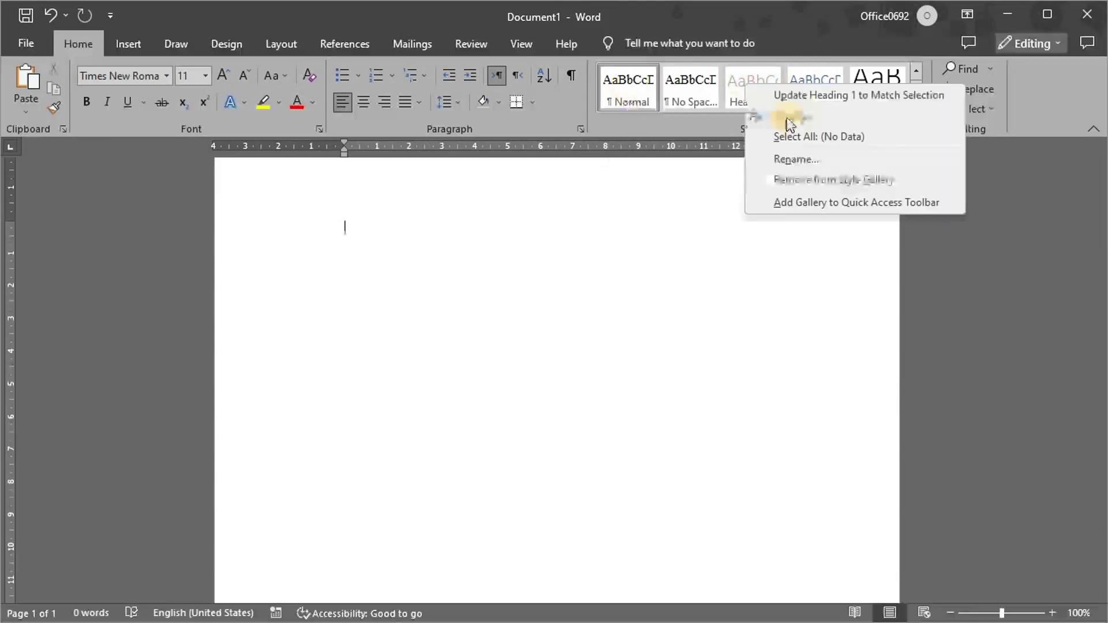
{"action": "left_click", "coordinate": [787, 117]}
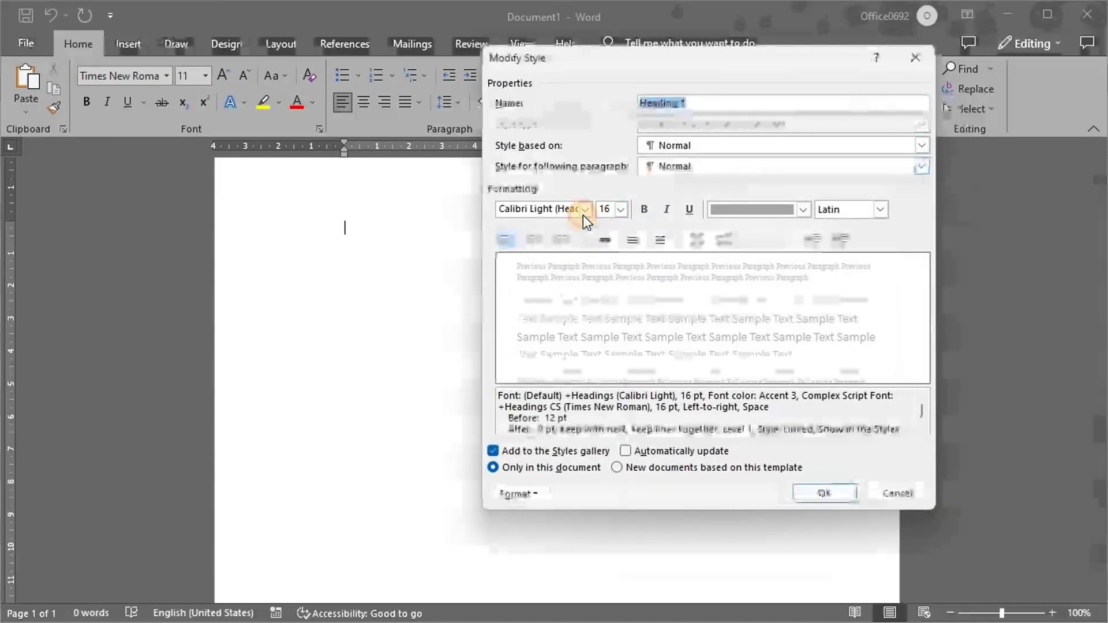
{"action": "left_click", "coordinate": [583, 215]}
{"action": "left_click", "coordinate": [577, 268]}
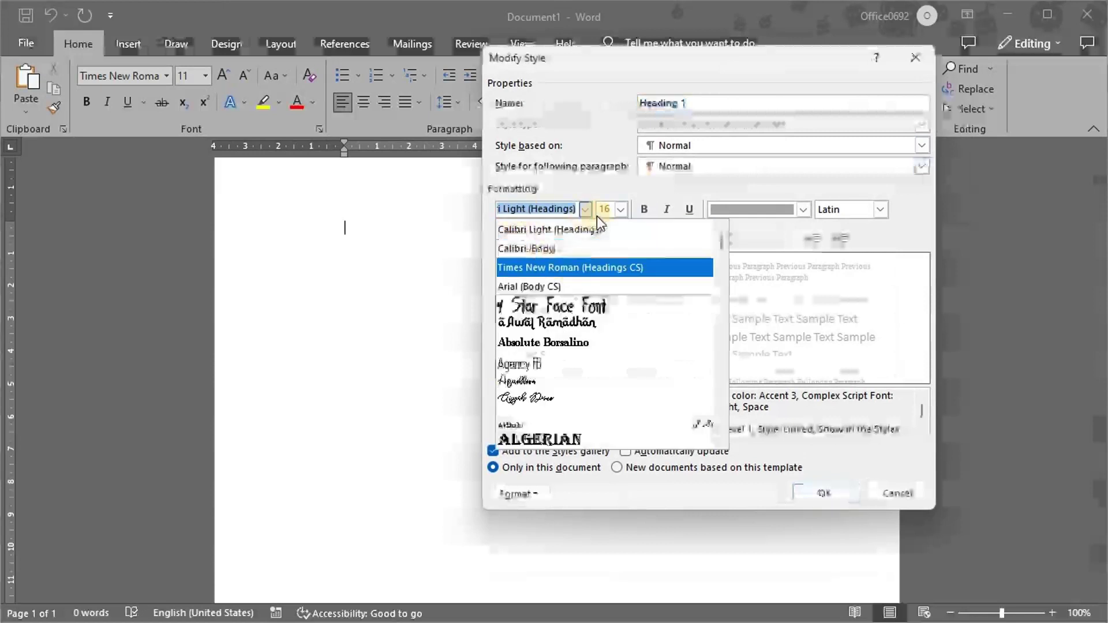
{"action": "left_click", "coordinate": [621, 209]}
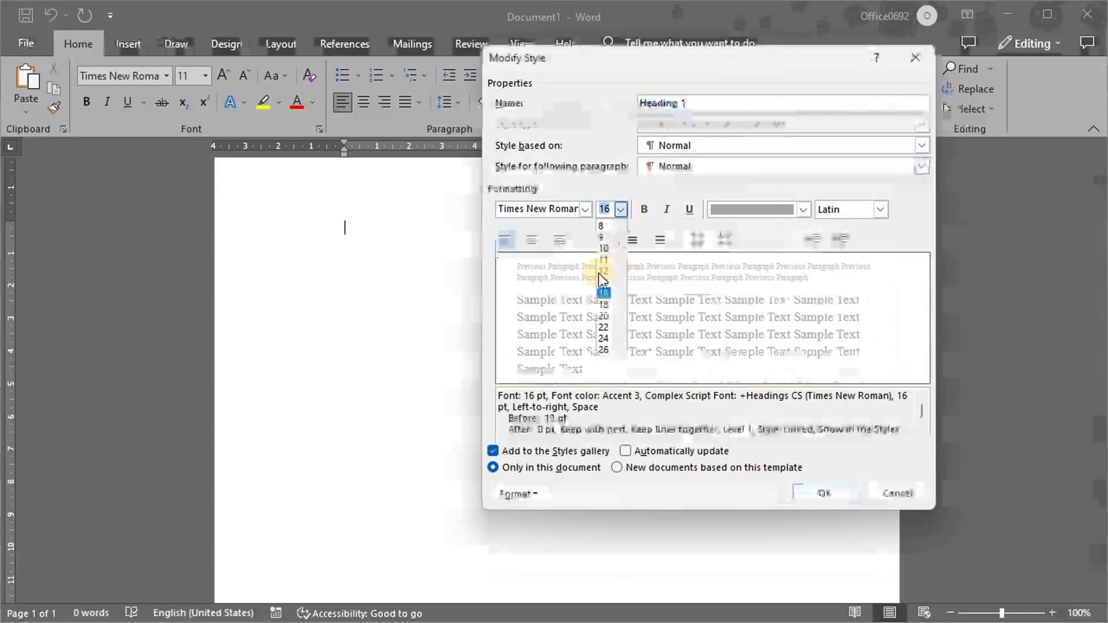
{"action": "left_click", "coordinate": [645, 212]}
{"action": "left_click", "coordinate": [645, 212]}
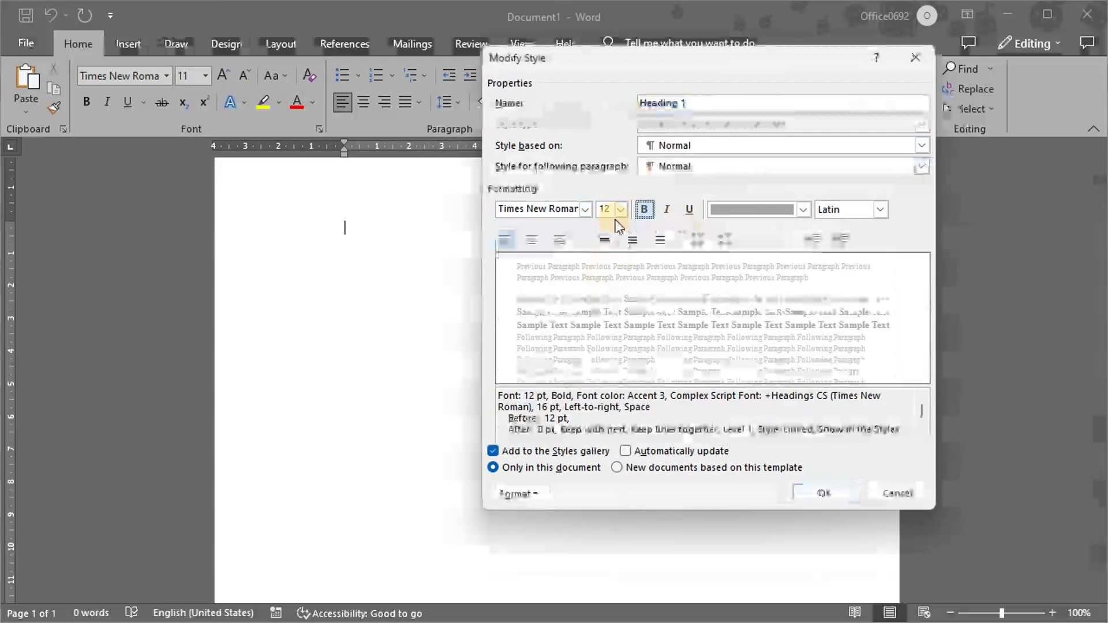
{"action": "left_click", "coordinate": [739, 208]}
{"action": "left_click", "coordinate": [750, 230]}
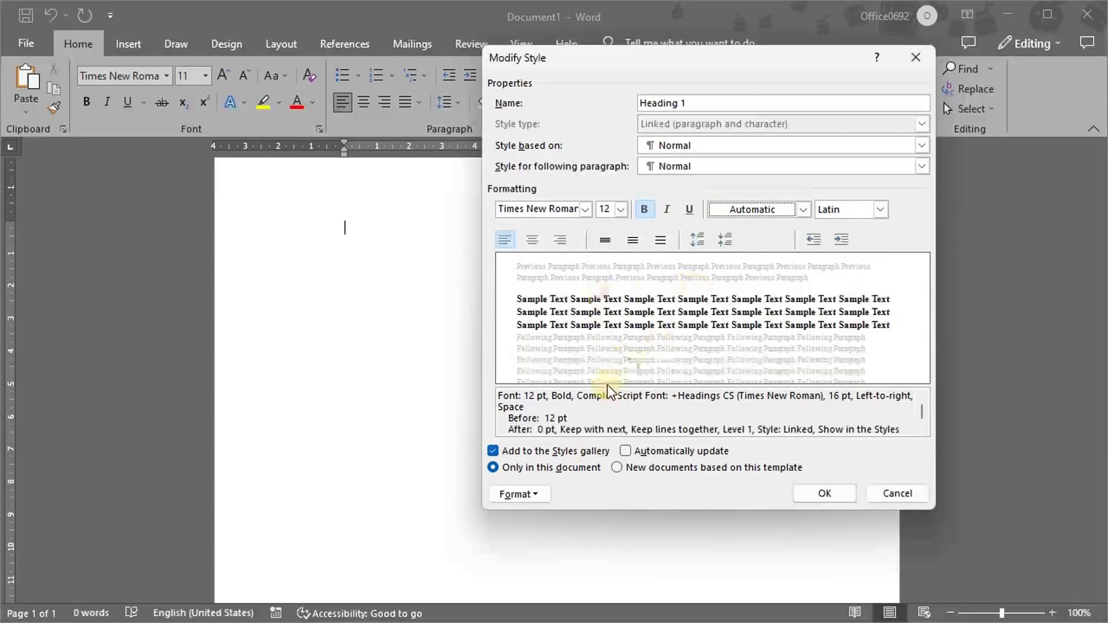
Step: Set the Heading 1 style's paragraph spacing to 6 pt before and 6 pt after, and save the style
{"action": "left_click", "coordinate": [520, 494]}
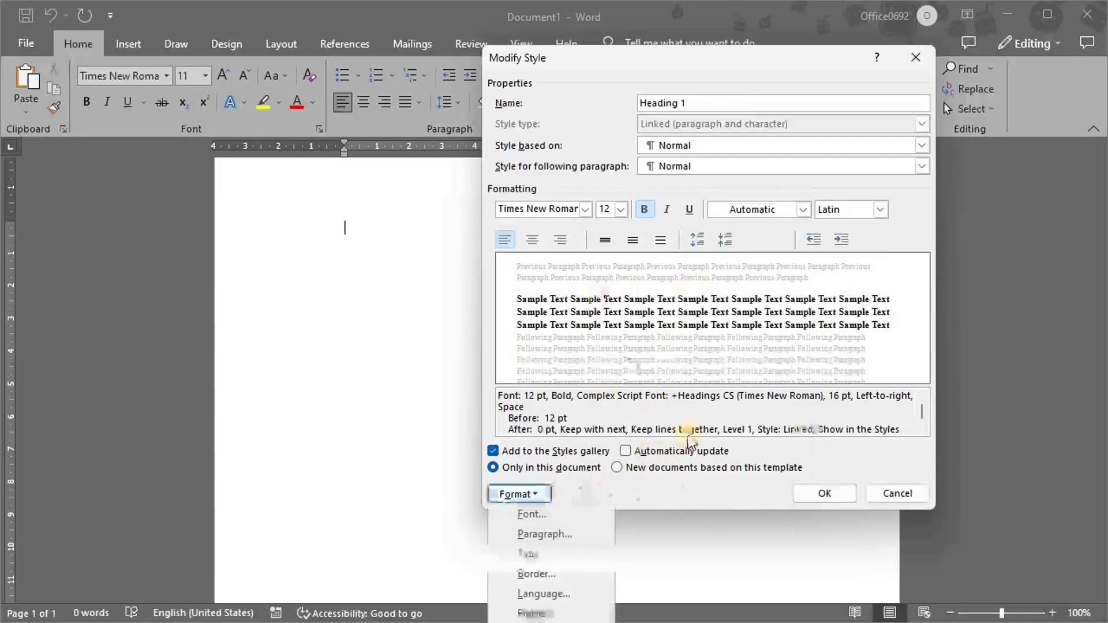
{"action": "left_click", "coordinate": [536, 535]}
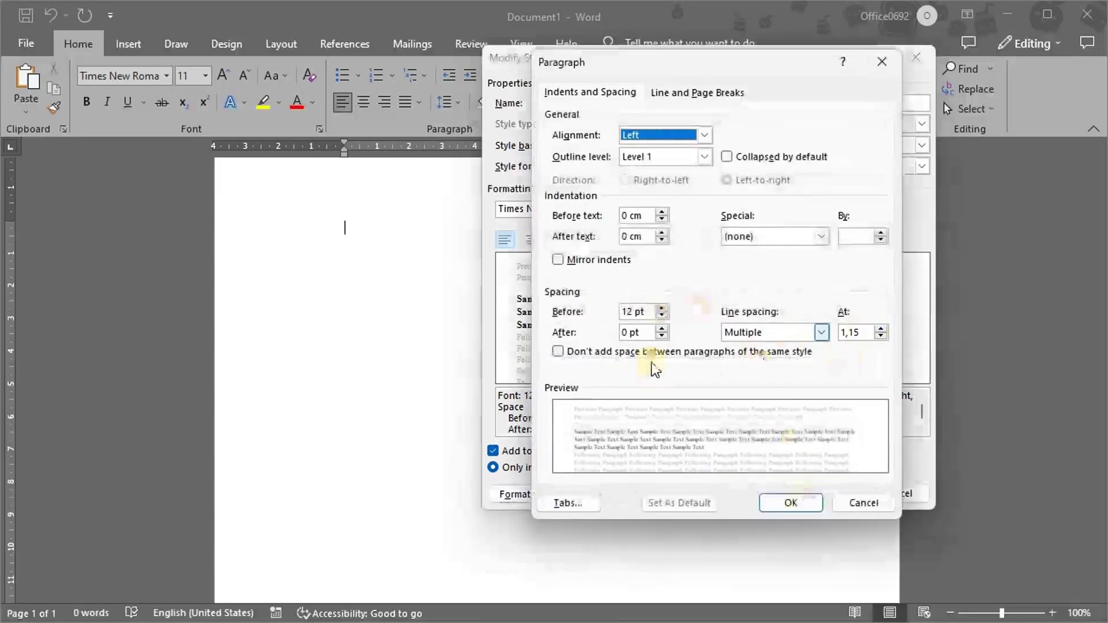
{"action": "left_click", "coordinate": [660, 315]}
{"action": "left_click", "coordinate": [662, 328]}
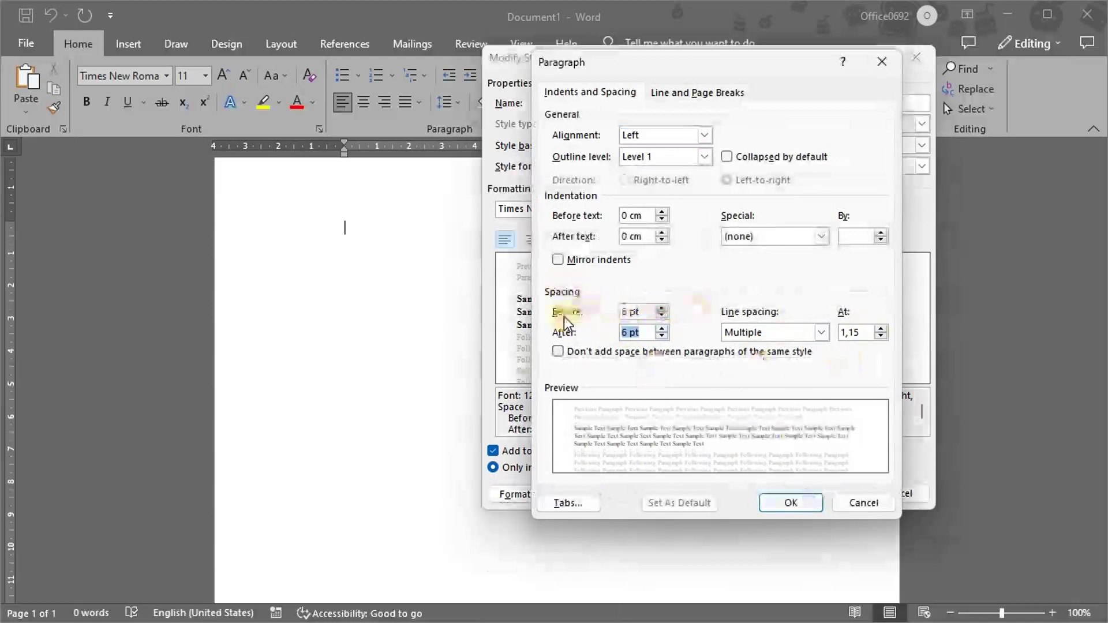
{"action": "left_click", "coordinate": [818, 502]}
{"action": "key", "text": "Return"}
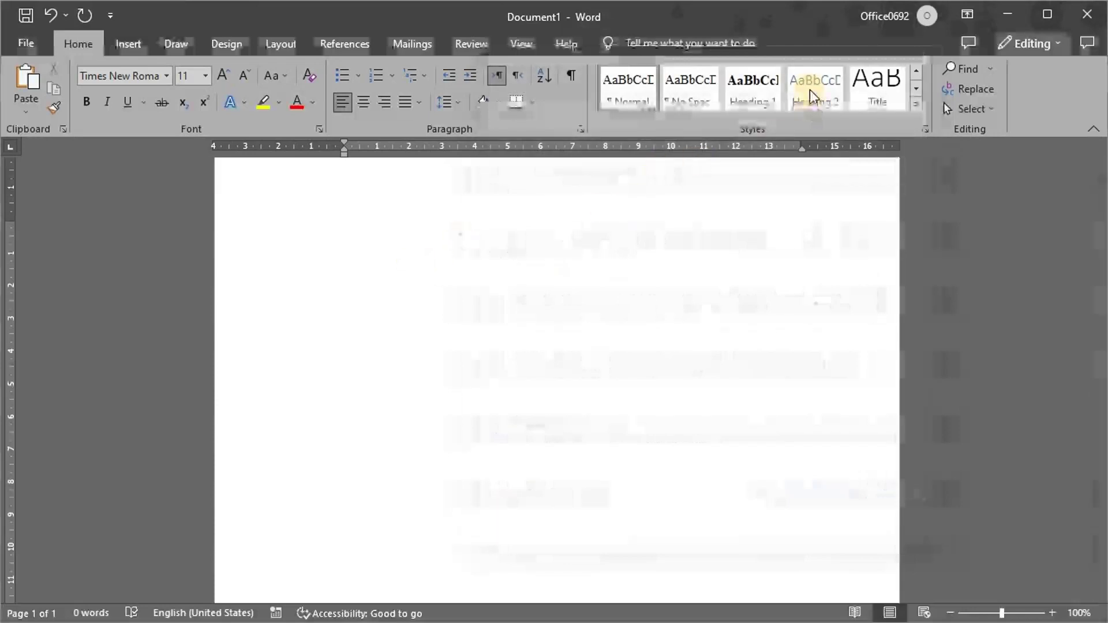
Step: Modify the Heading 2 style to Times New Roman, 11 pt, bold, with Automatic font colour
{"action": "right_click", "coordinate": [846, 123]}
{"action": "left_click", "coordinate": [847, 116]}
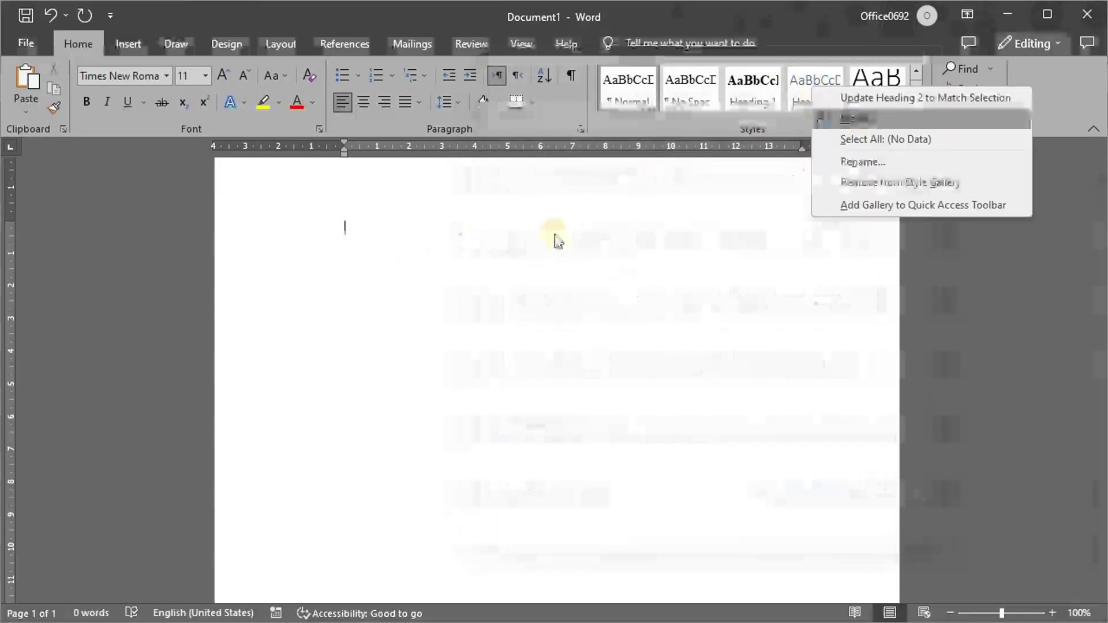
{"action": "left_click", "coordinate": [585, 209]}
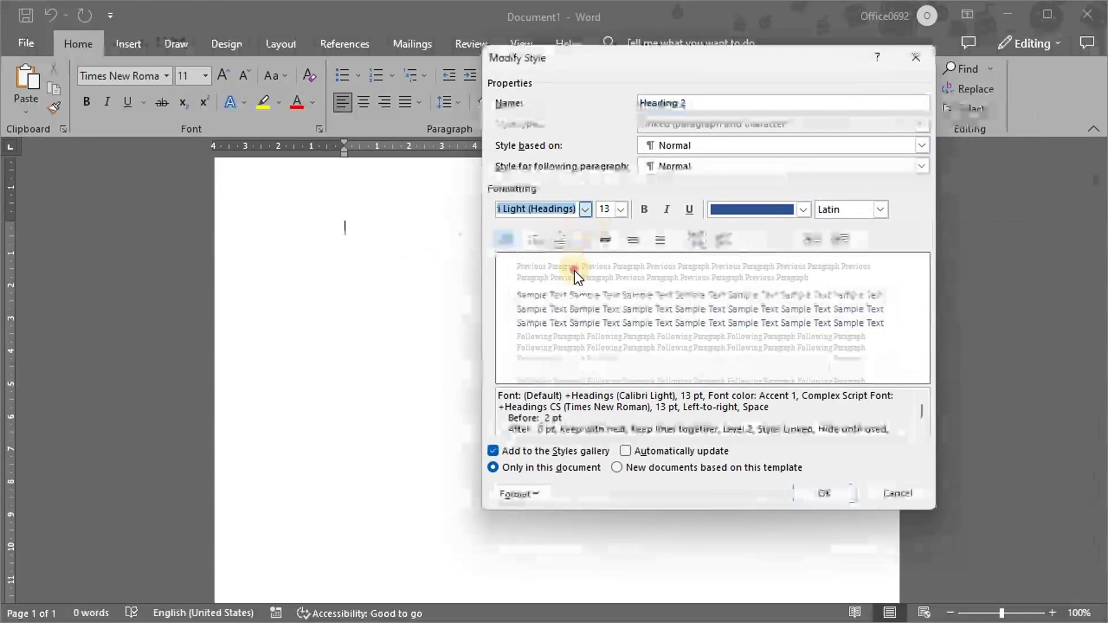
{"action": "left_click", "coordinate": [574, 267]}
{"action": "left_click", "coordinate": [621, 209]}
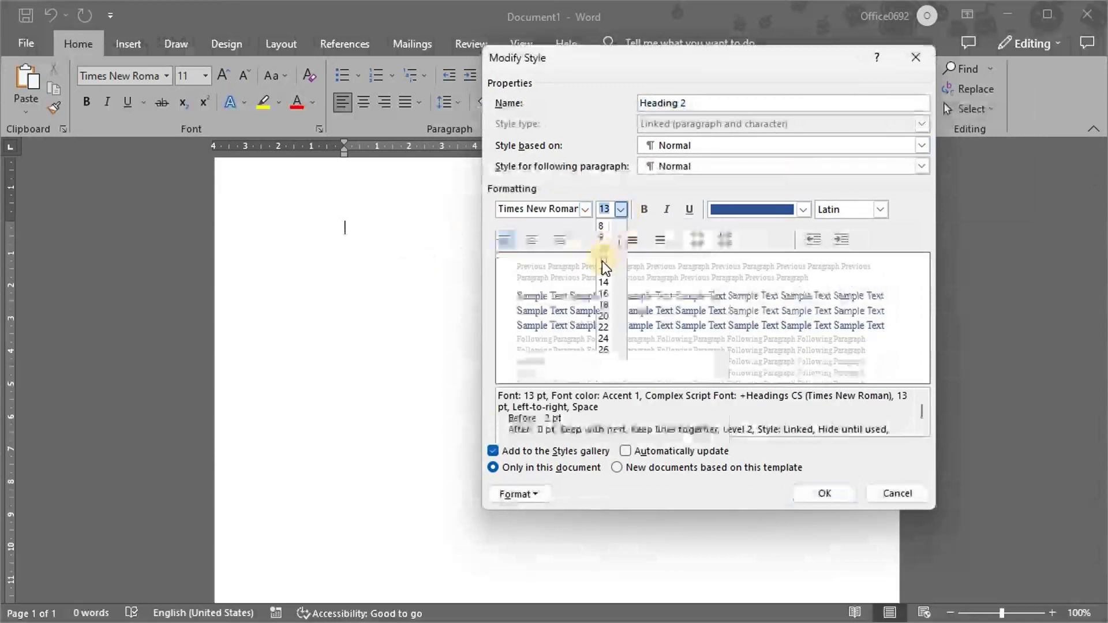
{"action": "left_click", "coordinate": [603, 271]}
{"action": "left_click", "coordinate": [644, 209]}
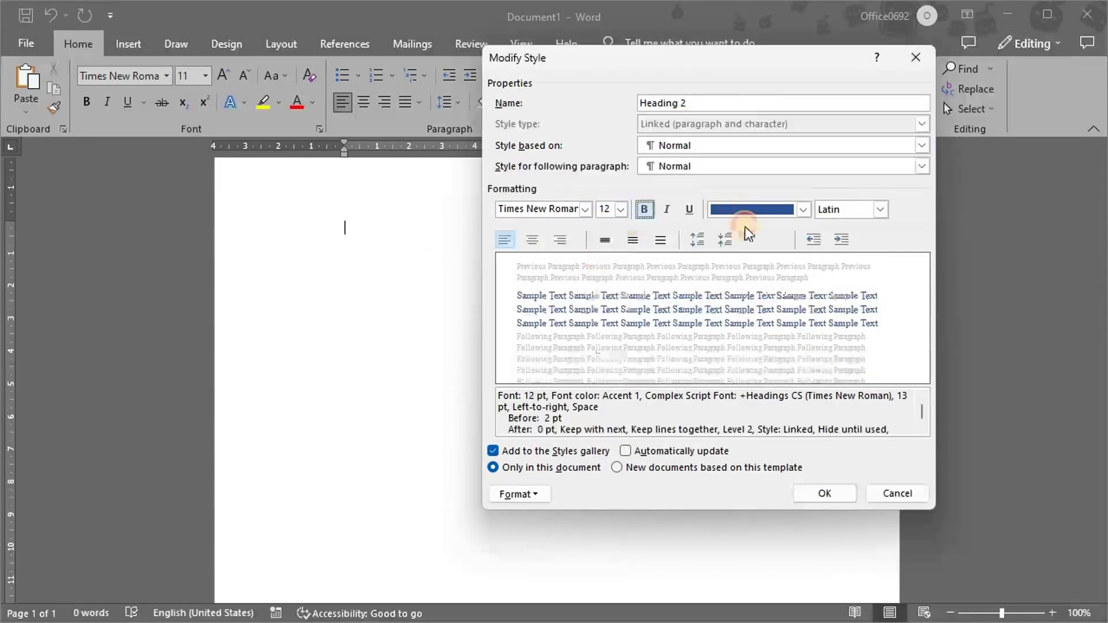
{"action": "left_click", "coordinate": [752, 209]}
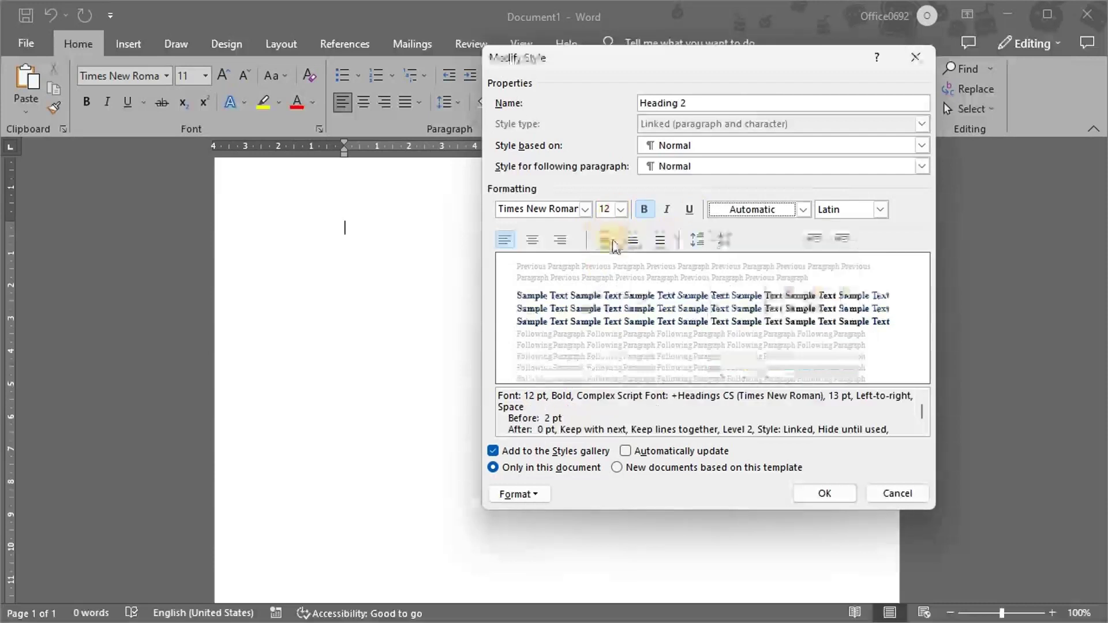
{"action": "left_click", "coordinate": [620, 209]}
{"action": "left_click", "coordinate": [604, 259]}
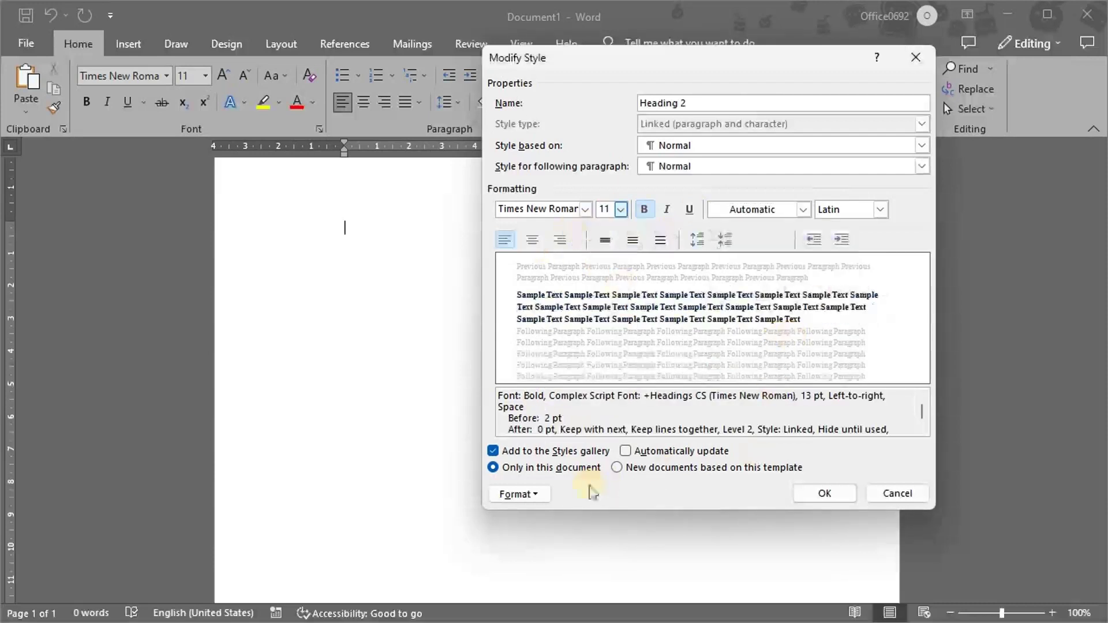
Step: Set the Heading 2 style's paragraph spacing to 6 pt before and 6 pt after, and save the style
{"action": "key", "text": "p"}
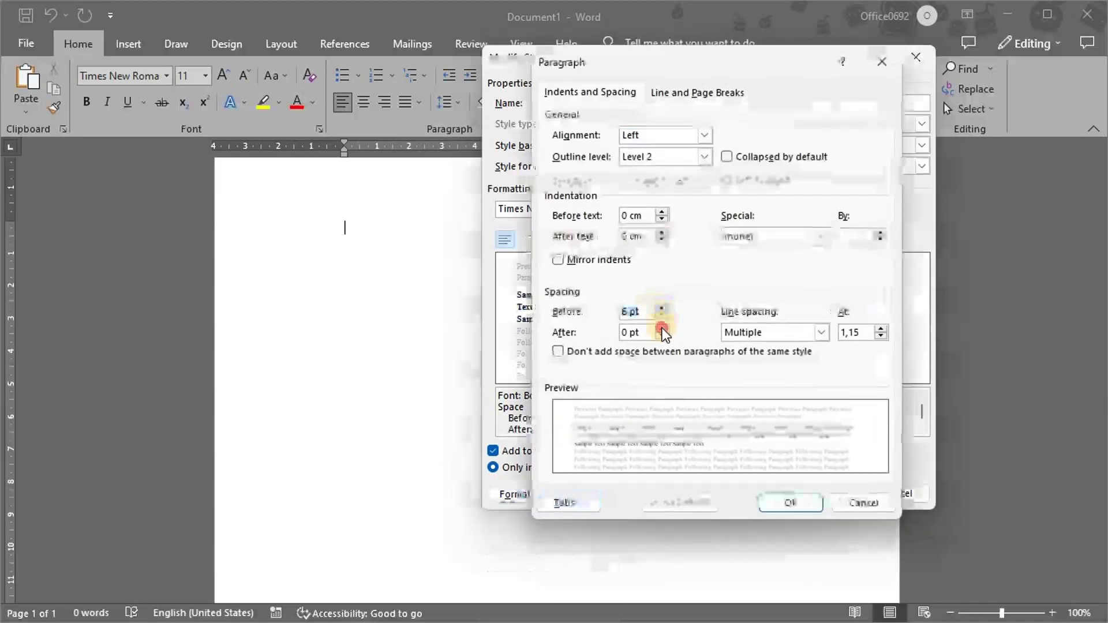
{"action": "left_click", "coordinate": [662, 329]}
{"action": "left_click", "coordinate": [806, 507]}
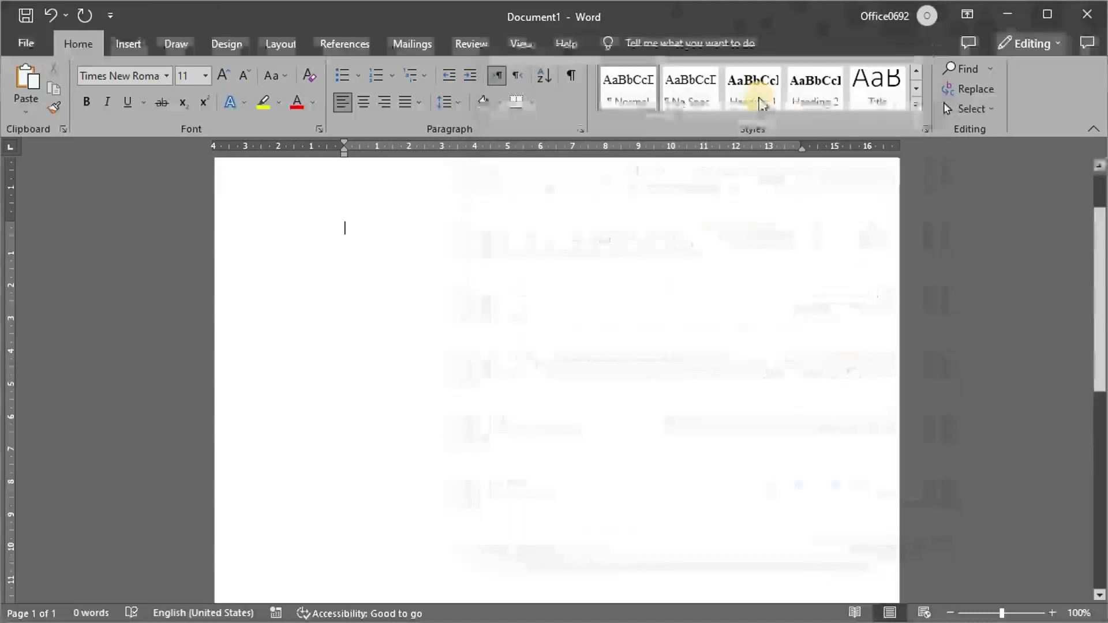
Step: Modify the Heading 1 style's font size to 11 pt and save the style
{"action": "right_click", "coordinate": [759, 98]}
{"action": "key", "text": "m"}
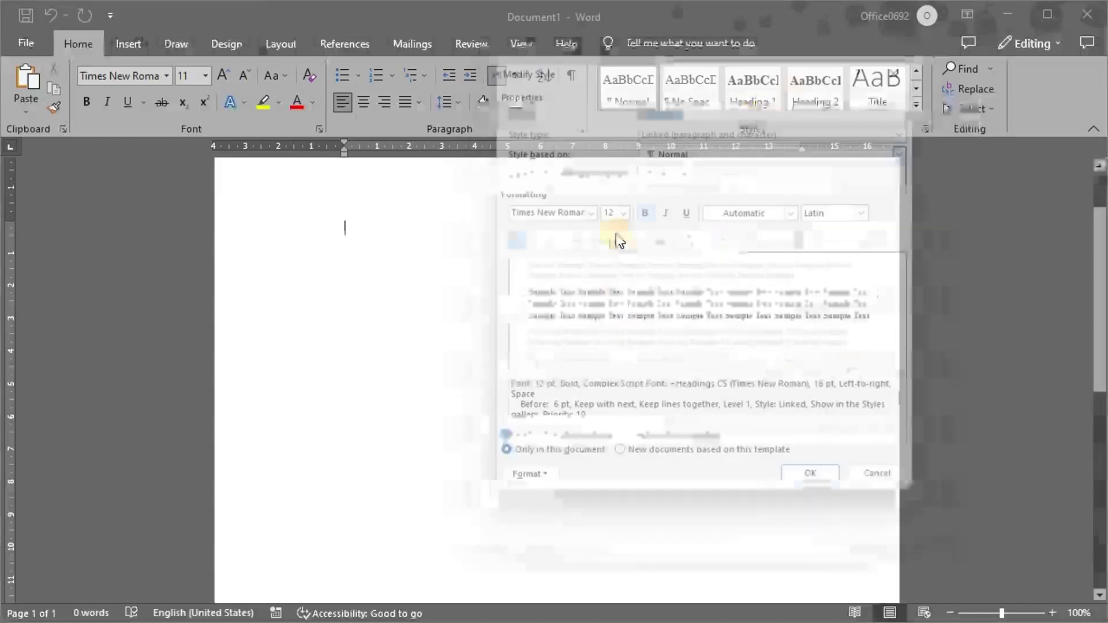
{"action": "left_click", "coordinate": [621, 210]}
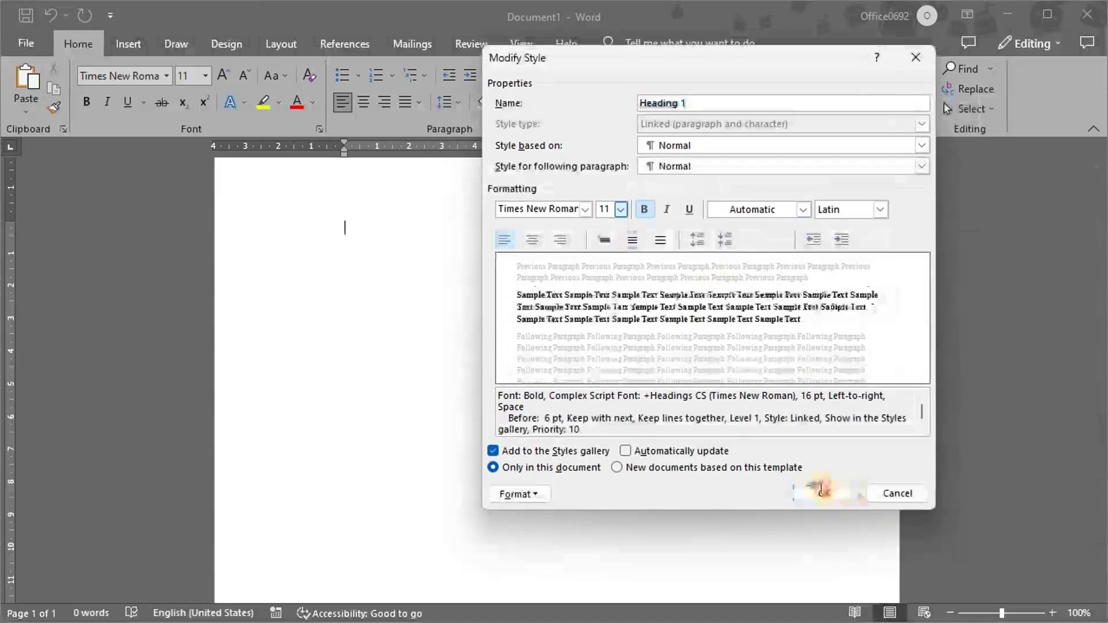
{"action": "left_click", "coordinate": [825, 494]}
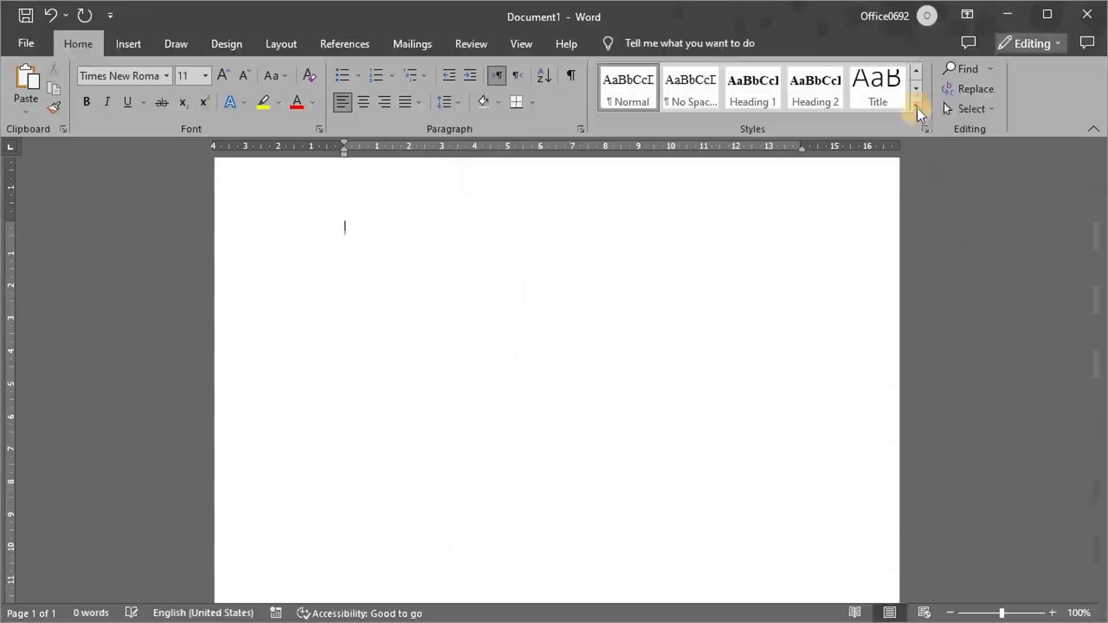
Step: Look through the full gallery of available styles
{"action": "left_click", "coordinate": [917, 109]}
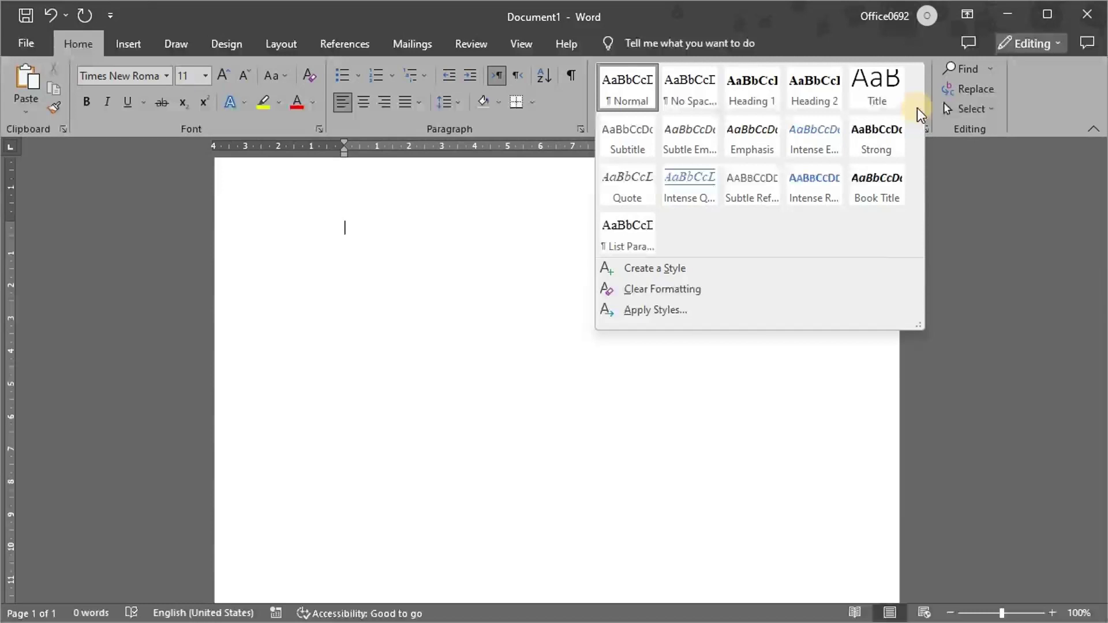
{"action": "left_click", "coordinate": [767, 223]}
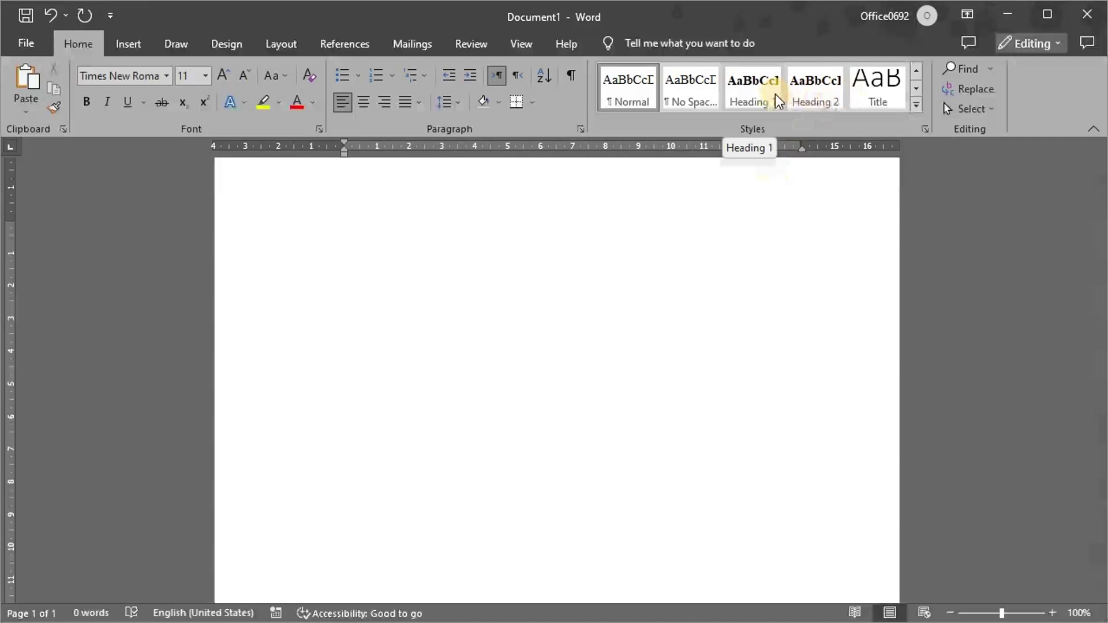
Step: Enter the text "cover" on the first page and insert a Next Page section break after it
{"action": "left_click", "coordinate": [601, 247]}
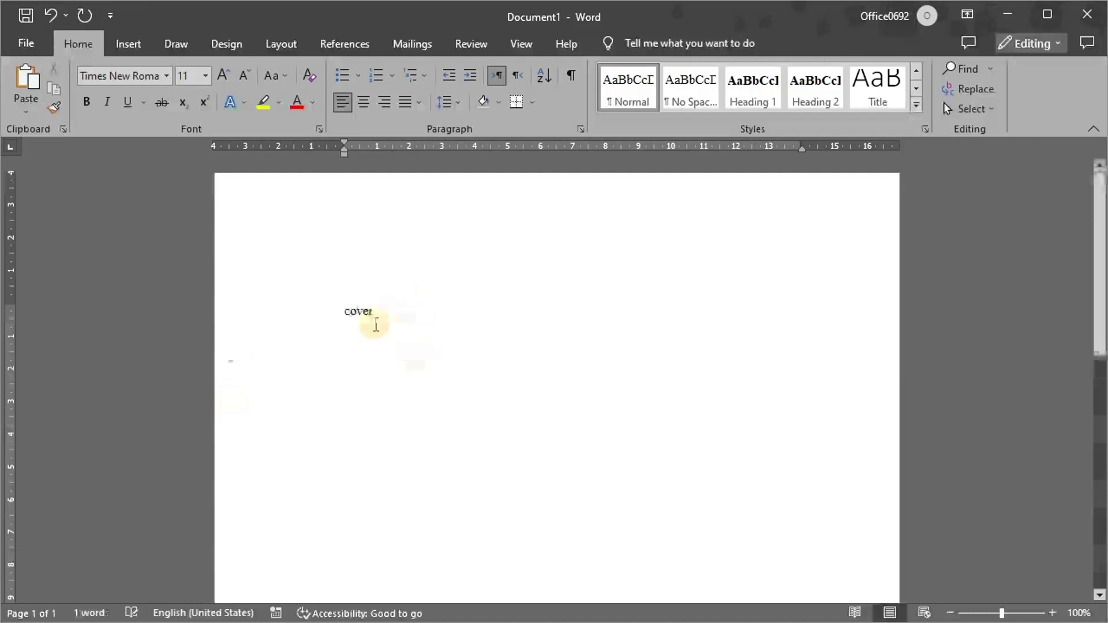
{"action": "left_click", "coordinate": [289, 46]}
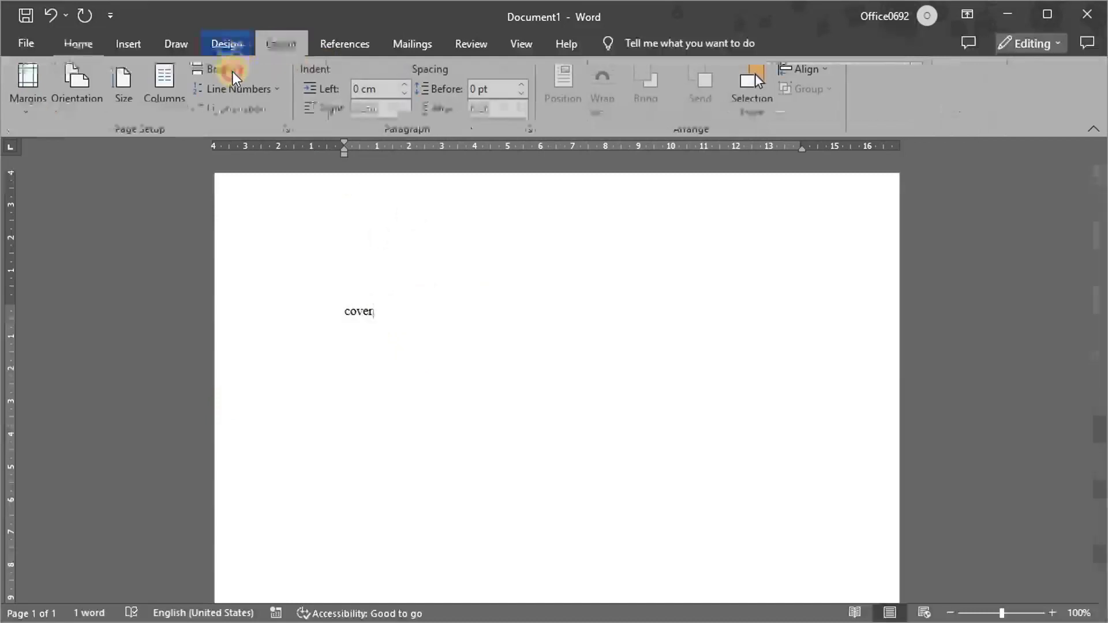
{"action": "left_click", "coordinate": [233, 71]}
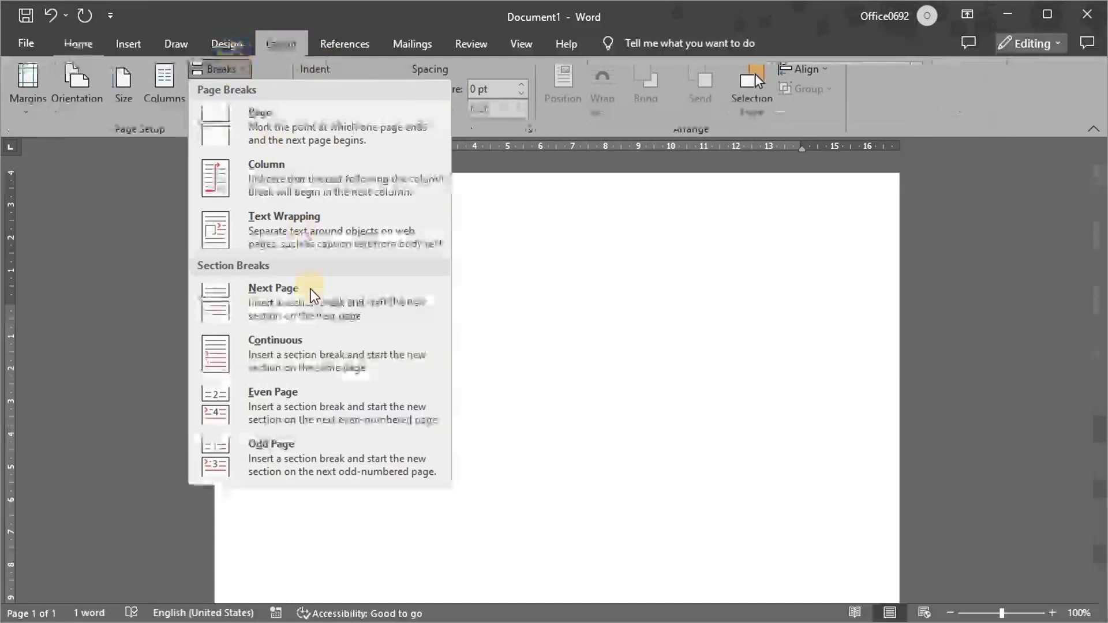
{"action": "left_click", "coordinate": [351, 303]}
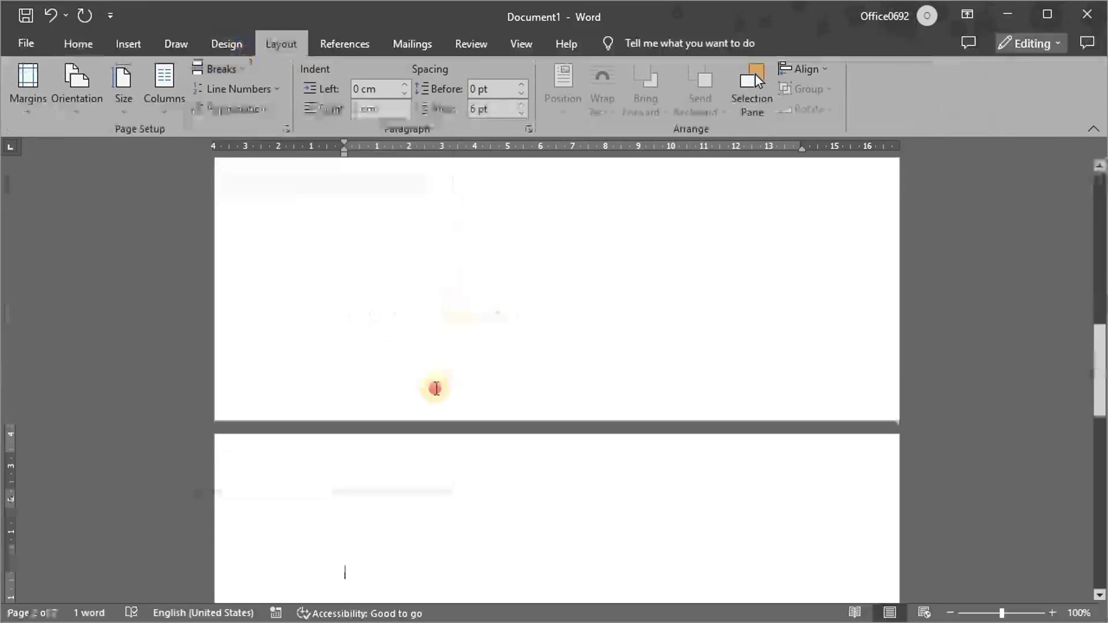
Step: Open header and footer editing and unlink the Section 2 header from the previous section
{"action": "double_click", "coordinate": [383, 369]}
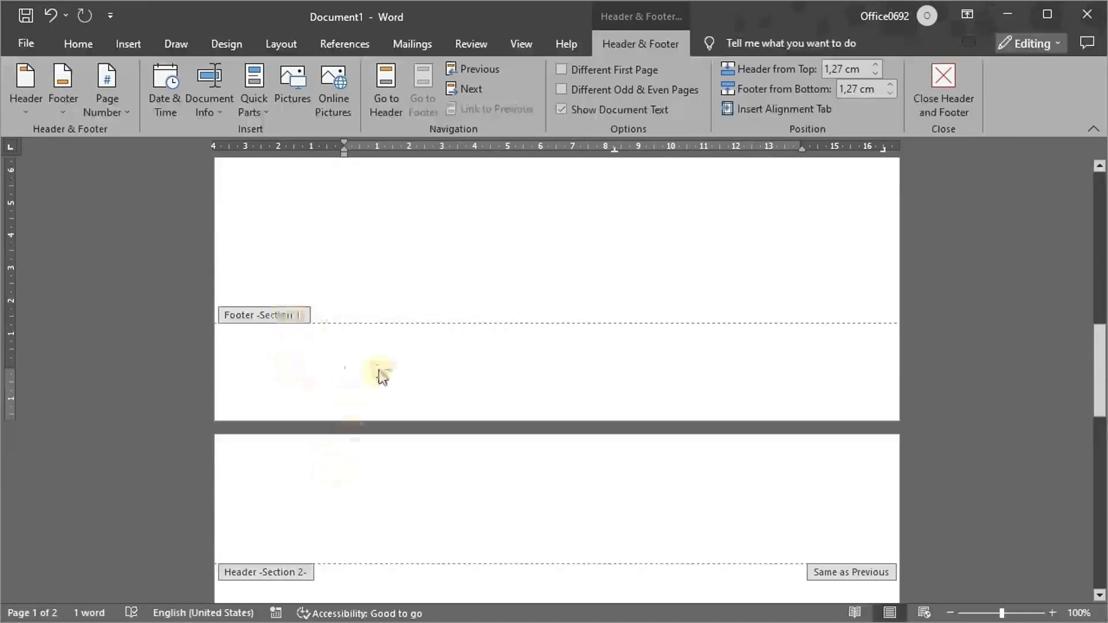
{"action": "scroll", "coordinate": [426, 260], "scroll_direction": "up", "scroll_amount": 15}
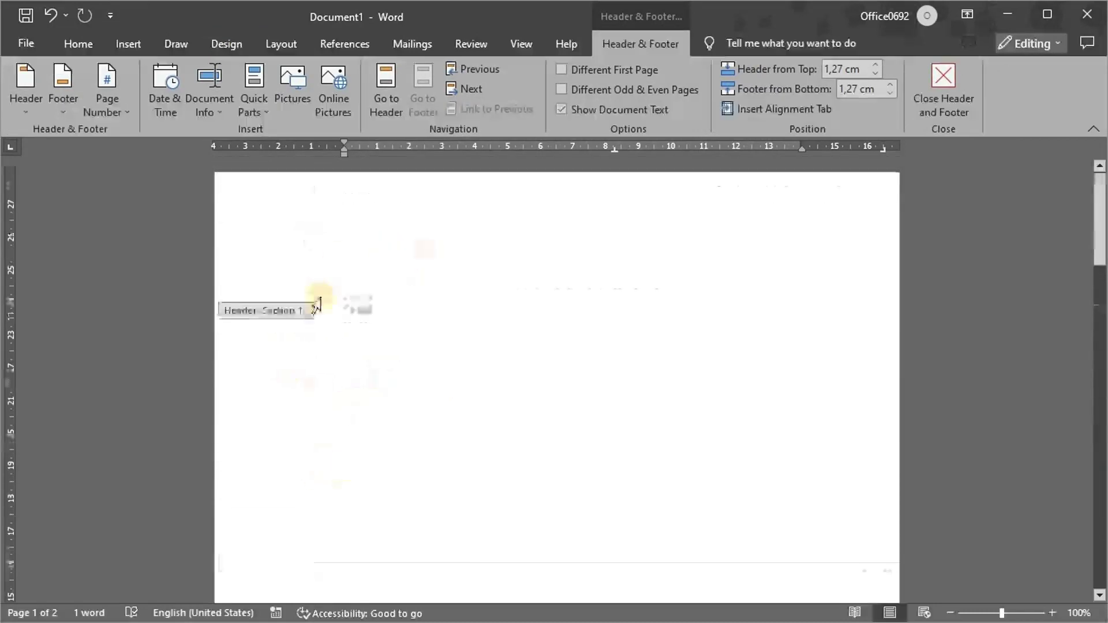
{"action": "scroll", "coordinate": [346, 306], "scroll_direction": "down", "scroll_amount": 10}
{"action": "scroll", "coordinate": [381, 321], "scroll_direction": "down", "scroll_amount": 5}
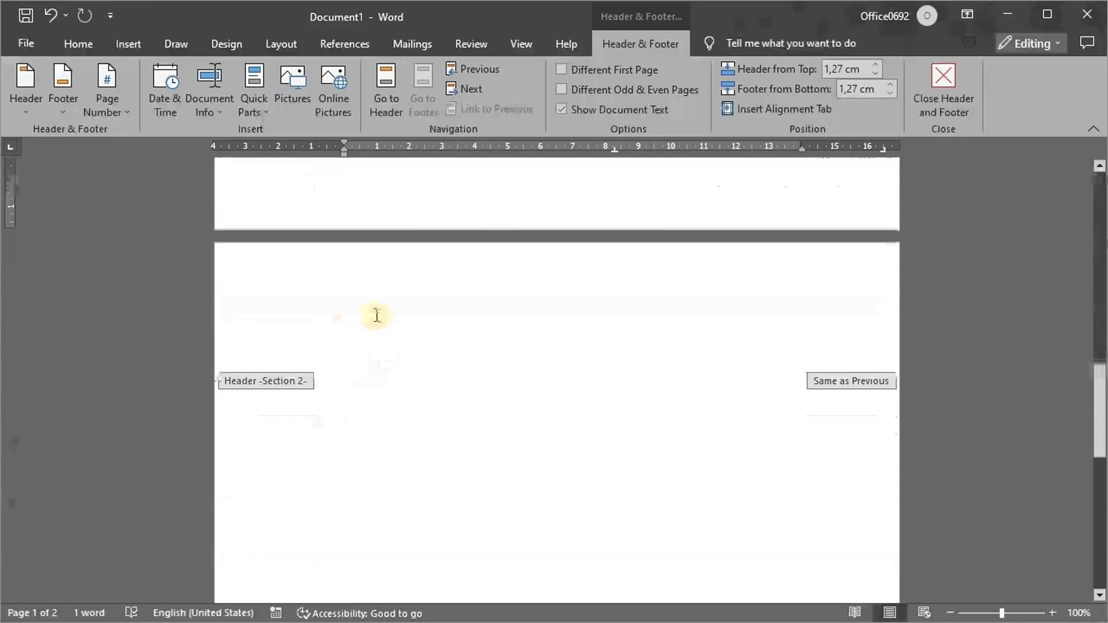
{"action": "left_click", "coordinate": [394, 289]}
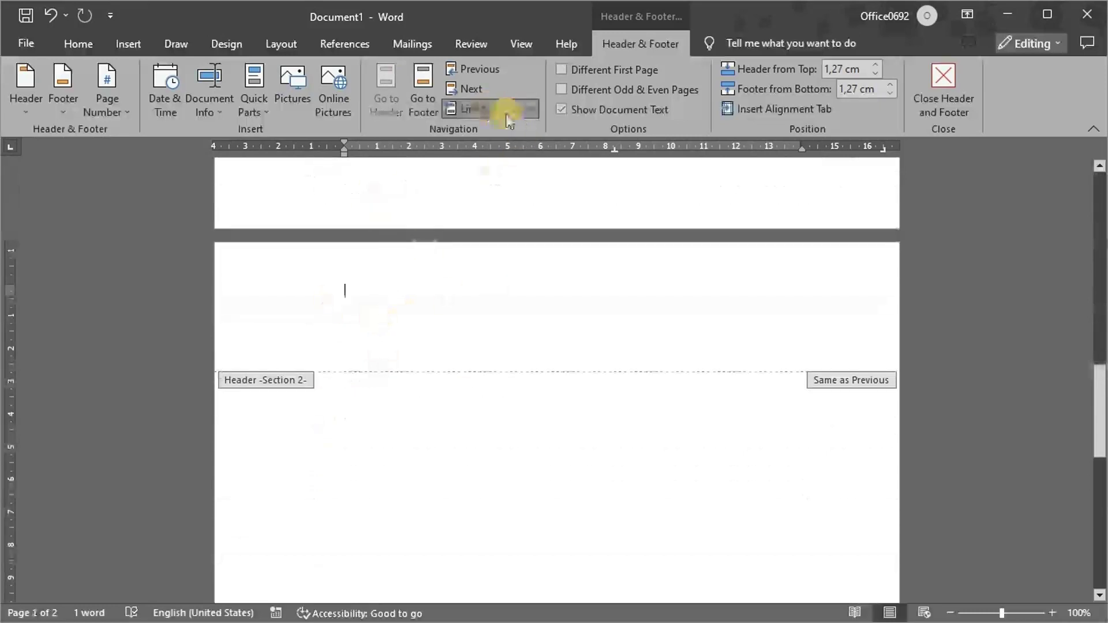
{"action": "left_click", "coordinate": [487, 112]}
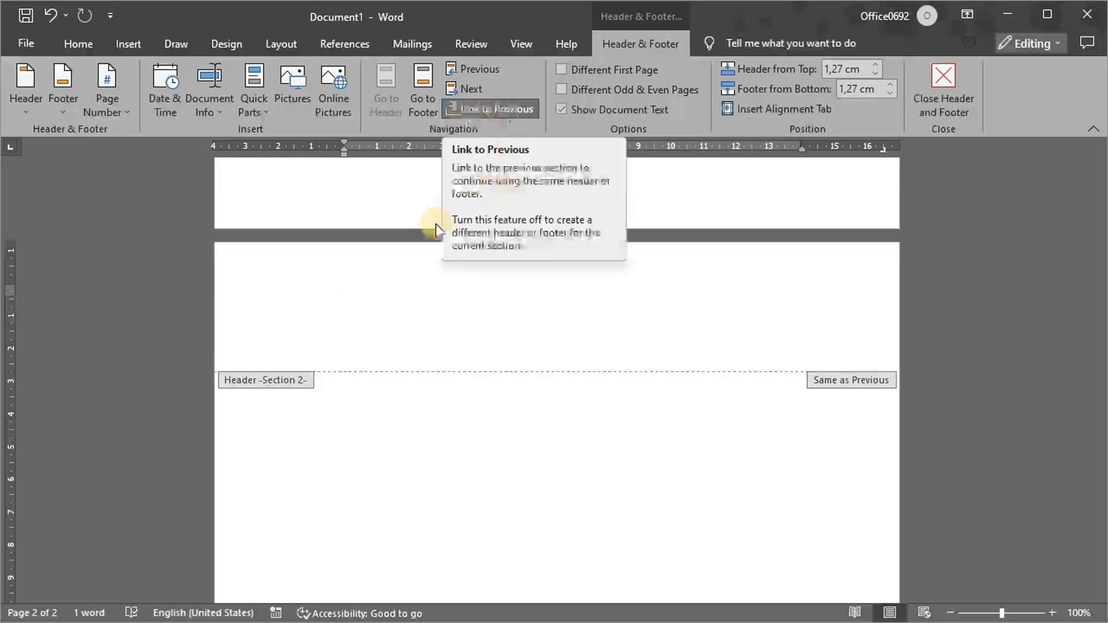
Step: Unlink the Section 2 footer from the previous section and return to editing the document body
{"action": "scroll", "coordinate": [435, 226], "scroll_direction": "down", "scroll_amount": 10}
{"action": "scroll", "coordinate": [417, 532], "scroll_direction": "down", "scroll_amount": 2}
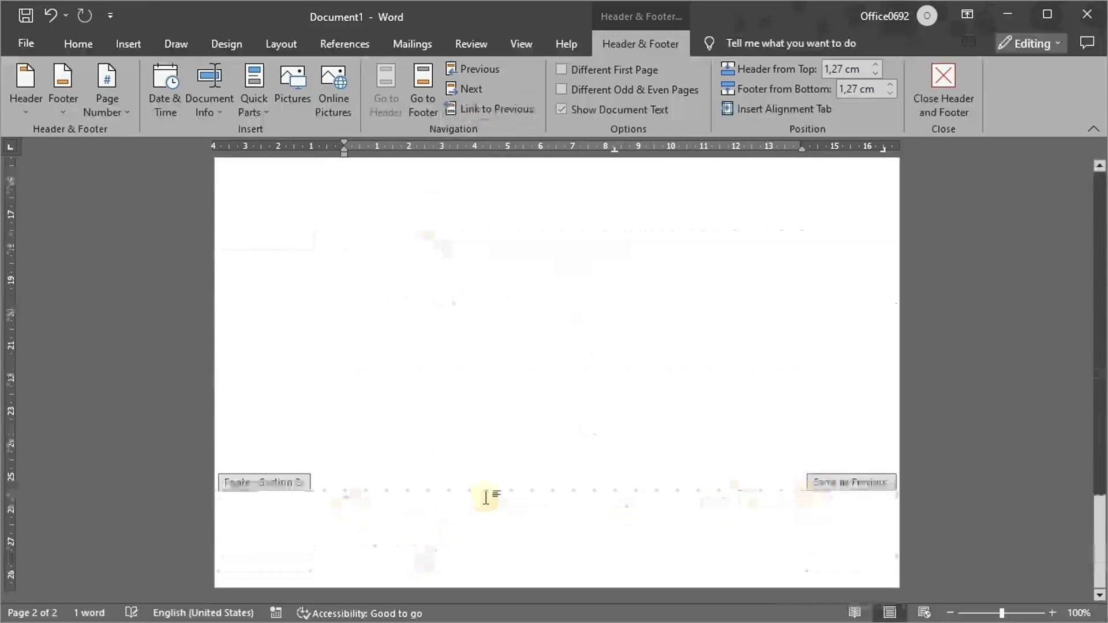
{"action": "double_click", "coordinate": [495, 461]}
{"action": "double_click", "coordinate": [471, 543]}
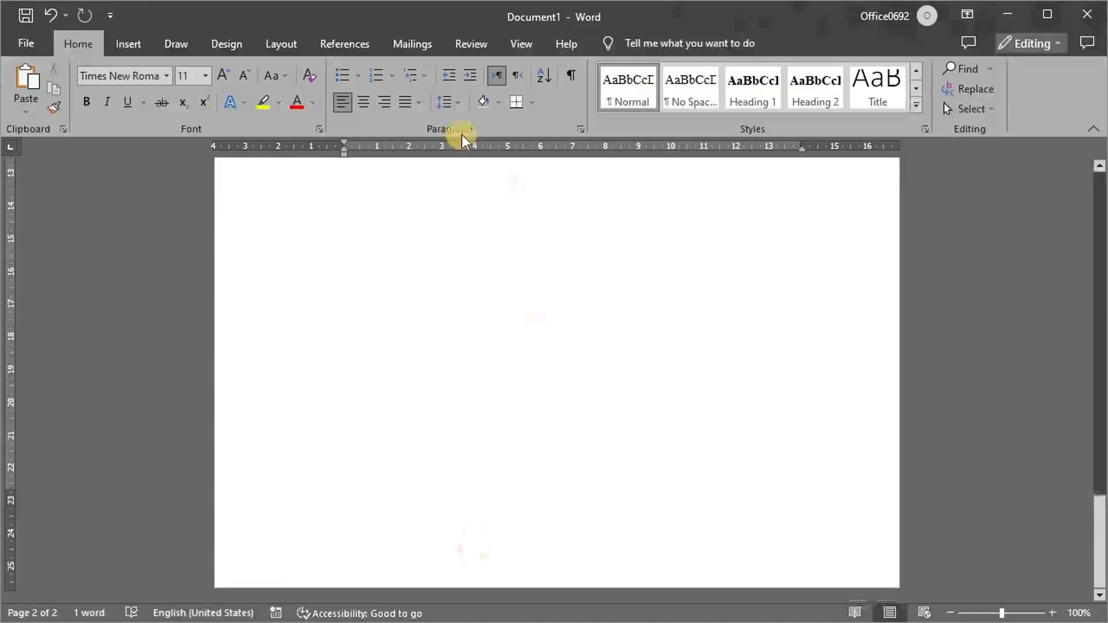
{"action": "left_click", "coordinate": [488, 113]}
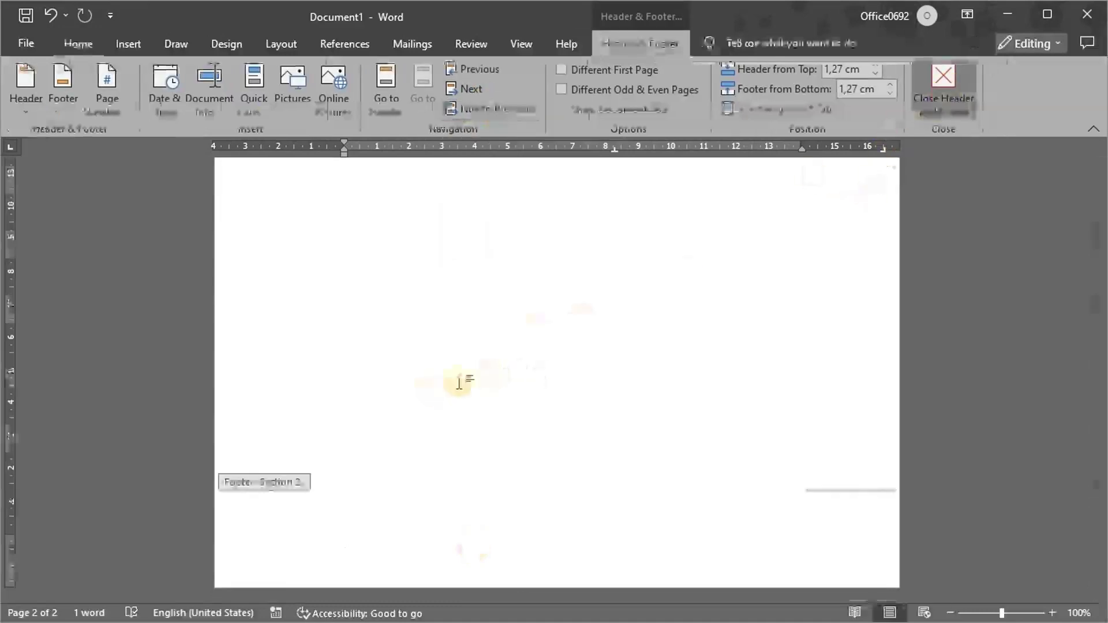
{"action": "double_click", "coordinate": [439, 390]}
Step: Enter the text "daftar isi" on the second page and insert a Next Page section break after it
{"action": "scroll", "coordinate": [398, 398], "scroll_direction": "up", "scroll_amount": 5}
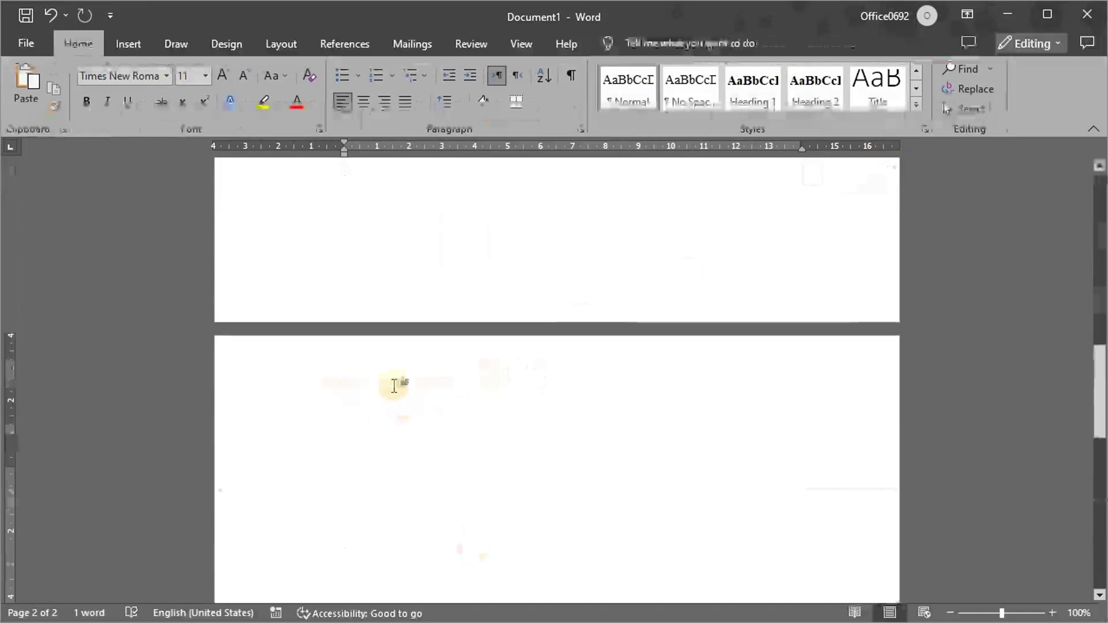
{"action": "scroll", "coordinate": [396, 393], "scroll_direction": "down", "scroll_amount": 3}
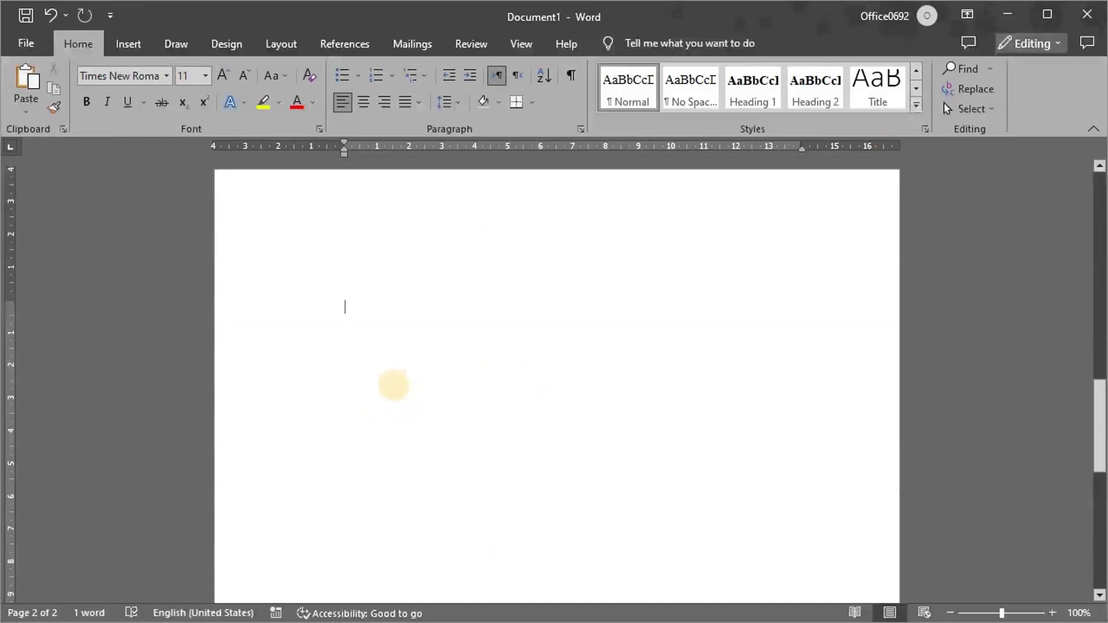
{"action": "type", "text": "data"}
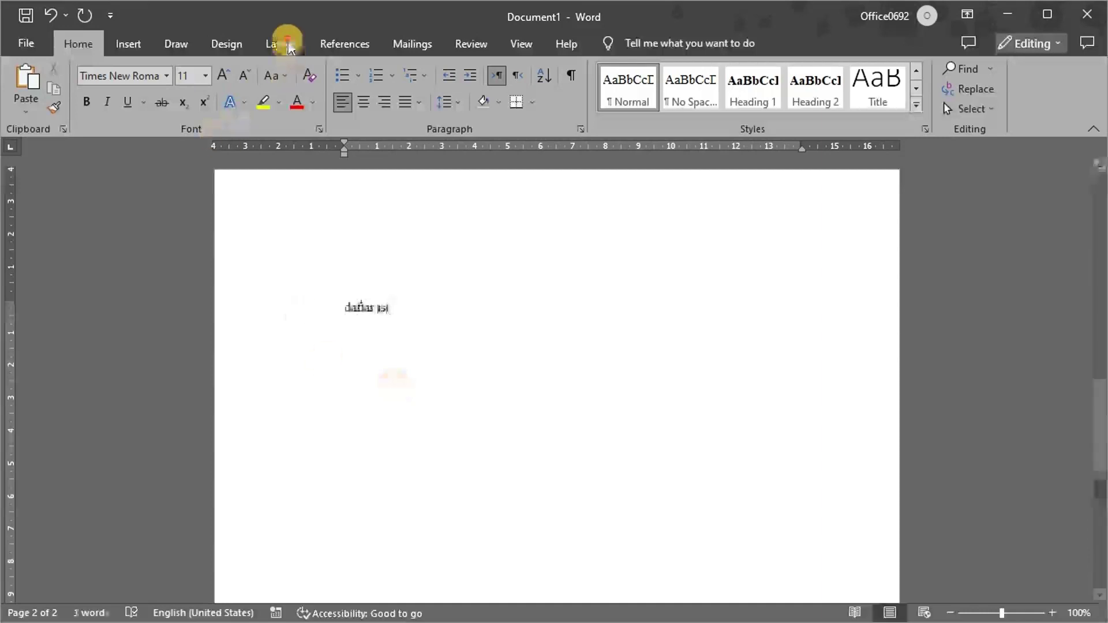
{"action": "left_click", "coordinate": [254, 52]}
{"action": "left_click", "coordinate": [213, 68]}
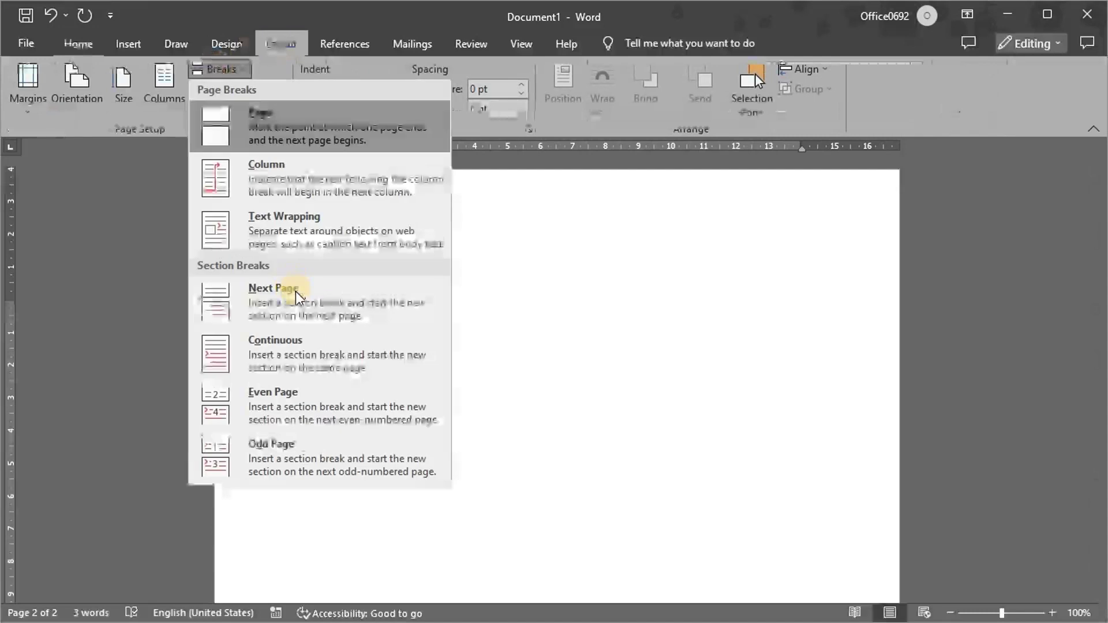
{"action": "left_click", "coordinate": [296, 292]}
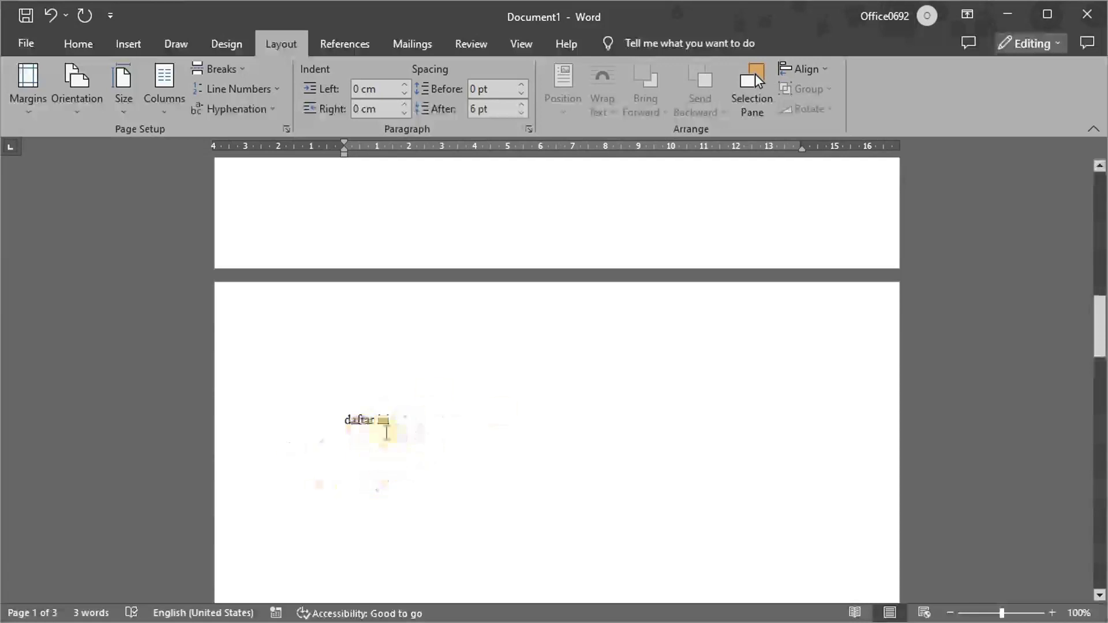
Step: Enter the text "bab i" on the third page
{"action": "scroll", "coordinate": [399, 431], "scroll_direction": "down", "scroll_amount": 15}
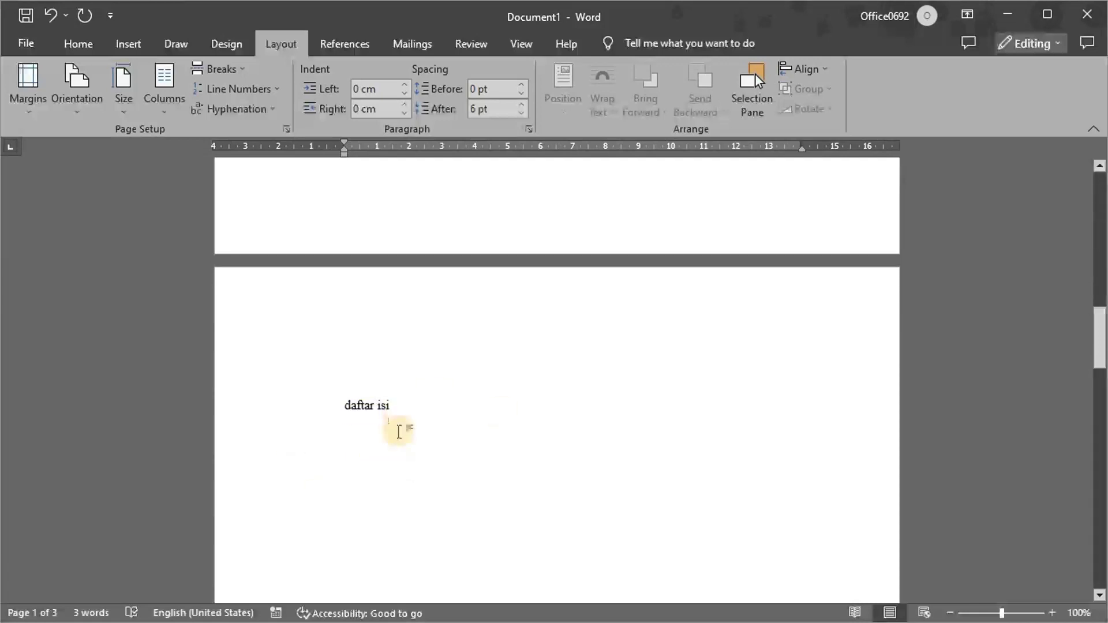
{"action": "left_click", "coordinate": [341, 403]}
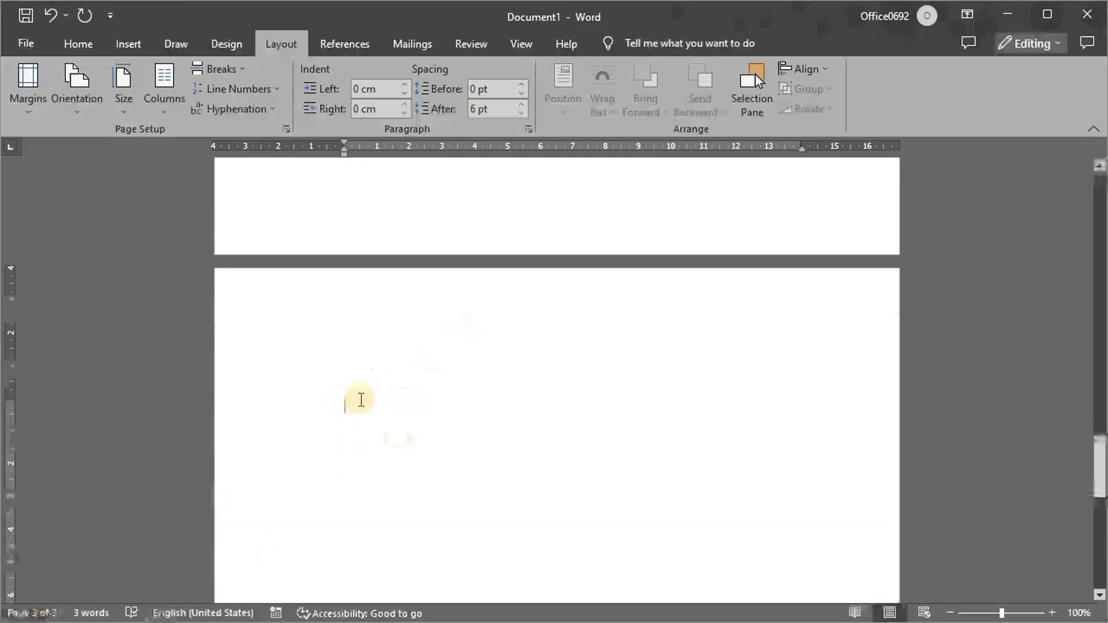
{"action": "type", "text": "bab i"}
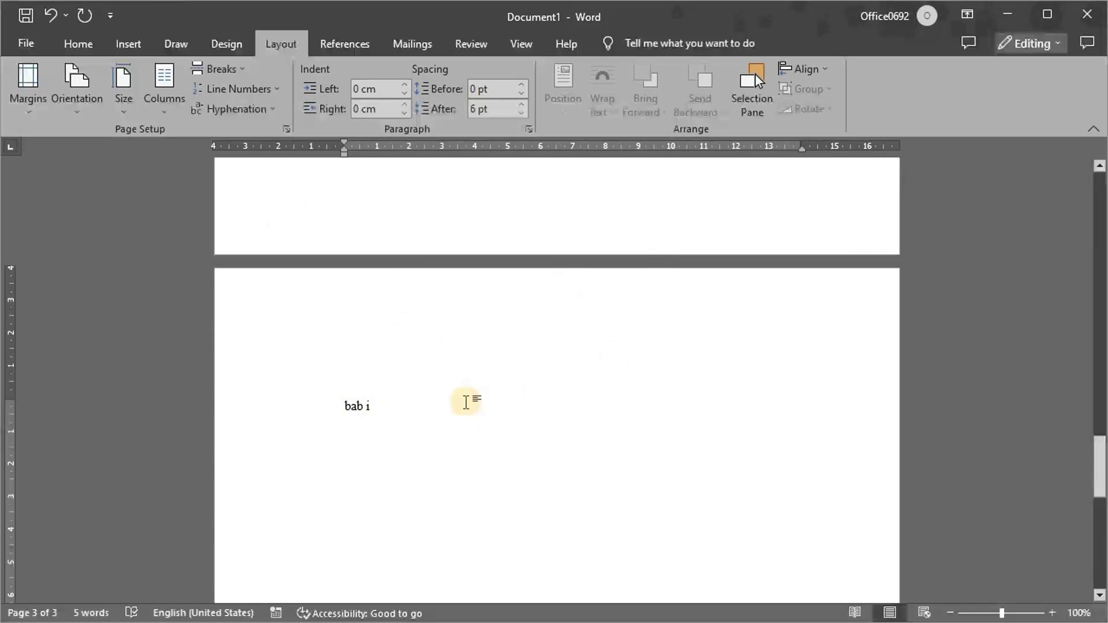
{"action": "left_click", "coordinate": [224, 68]}
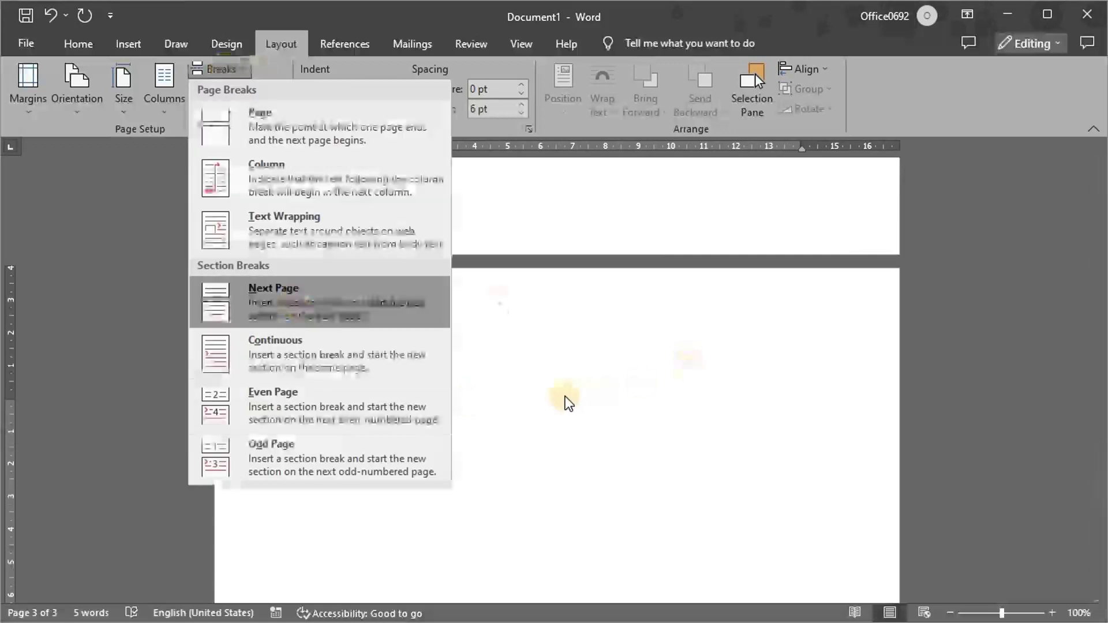
{"action": "left_click", "coordinate": [463, 392]}
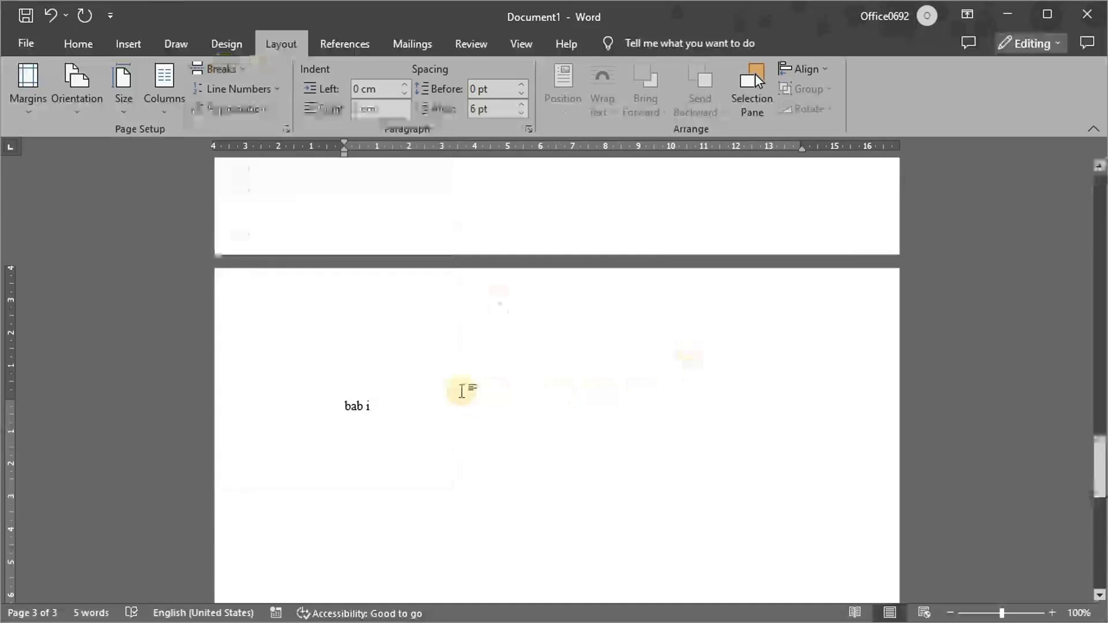
Step: Unlink both the header and the footer of Section 3 from the previous section
{"action": "scroll", "coordinate": [462, 392], "scroll_direction": "up", "scroll_amount": 15}
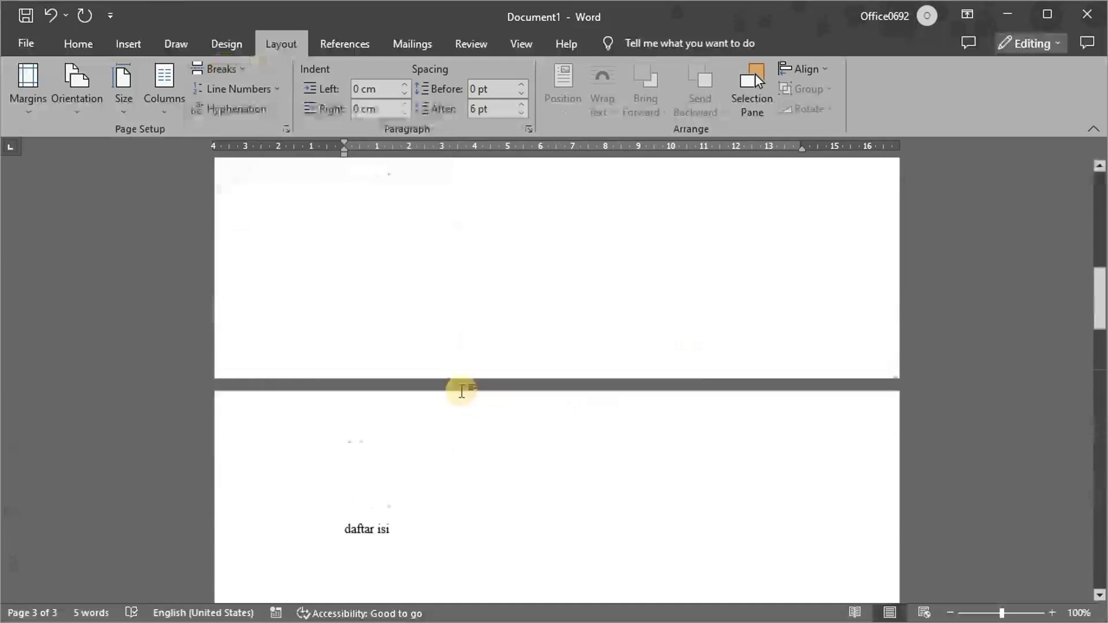
{"action": "scroll", "coordinate": [462, 391], "scroll_direction": "up", "scroll_amount": 10}
{"action": "scroll", "coordinate": [462, 392], "scroll_direction": "down", "scroll_amount": 20}
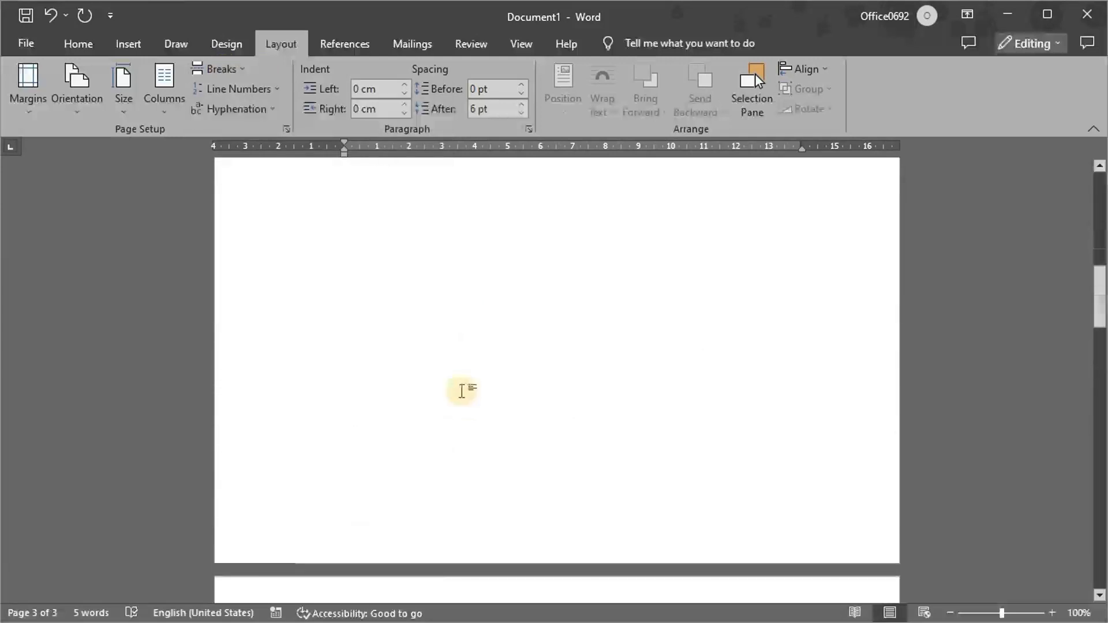
{"action": "scroll", "coordinate": [480, 388], "scroll_direction": "up", "scroll_amount": 20}
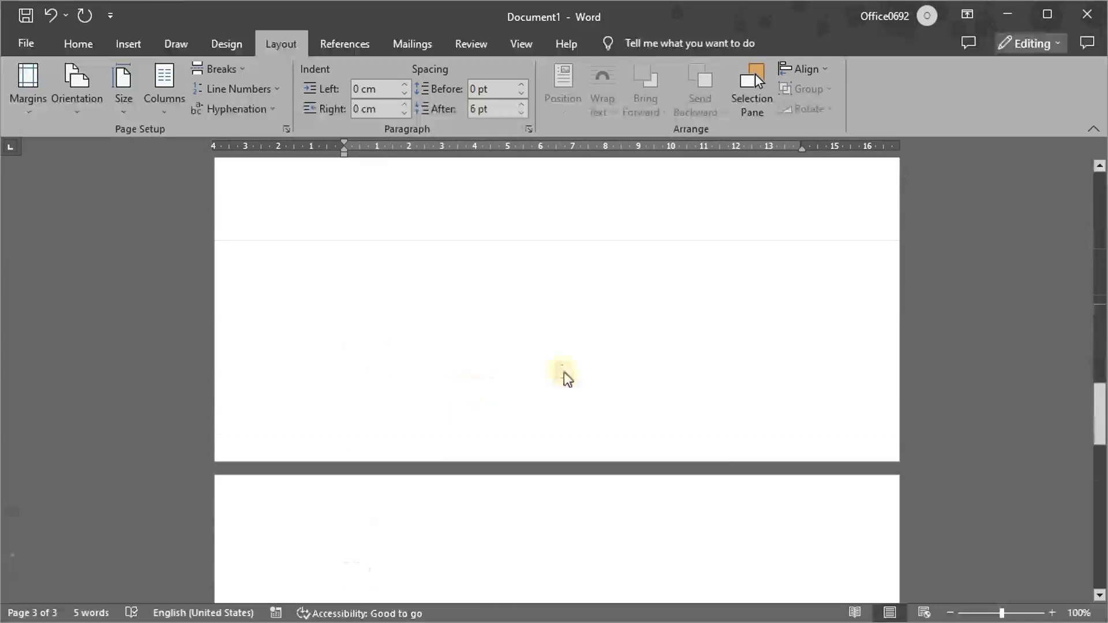
{"action": "scroll", "coordinate": [587, 229], "scroll_direction": "up", "scroll_amount": 5}
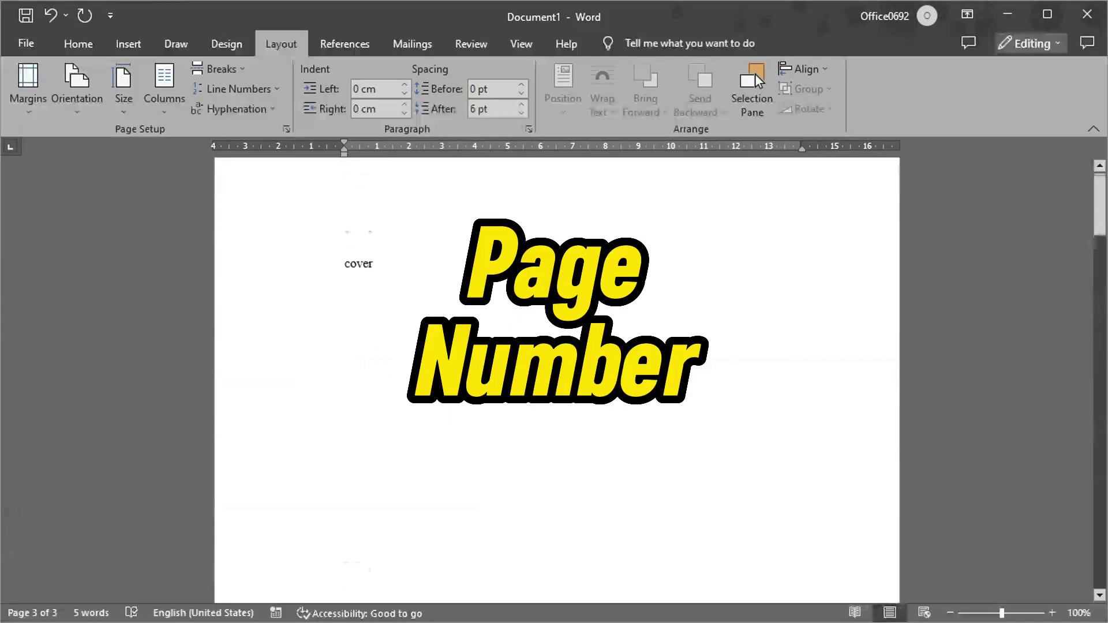
{"action": "scroll", "coordinate": [488, 396], "scroll_direction": "down", "scroll_amount": 15}
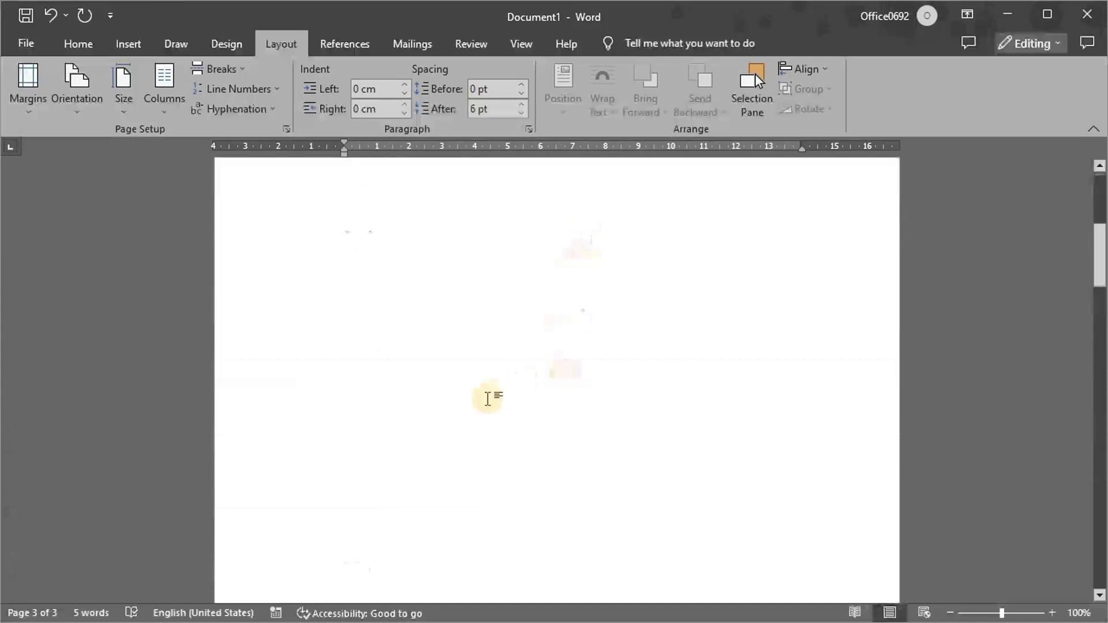
{"action": "scroll", "coordinate": [366, 501], "scroll_direction": "down", "scroll_amount": 10}
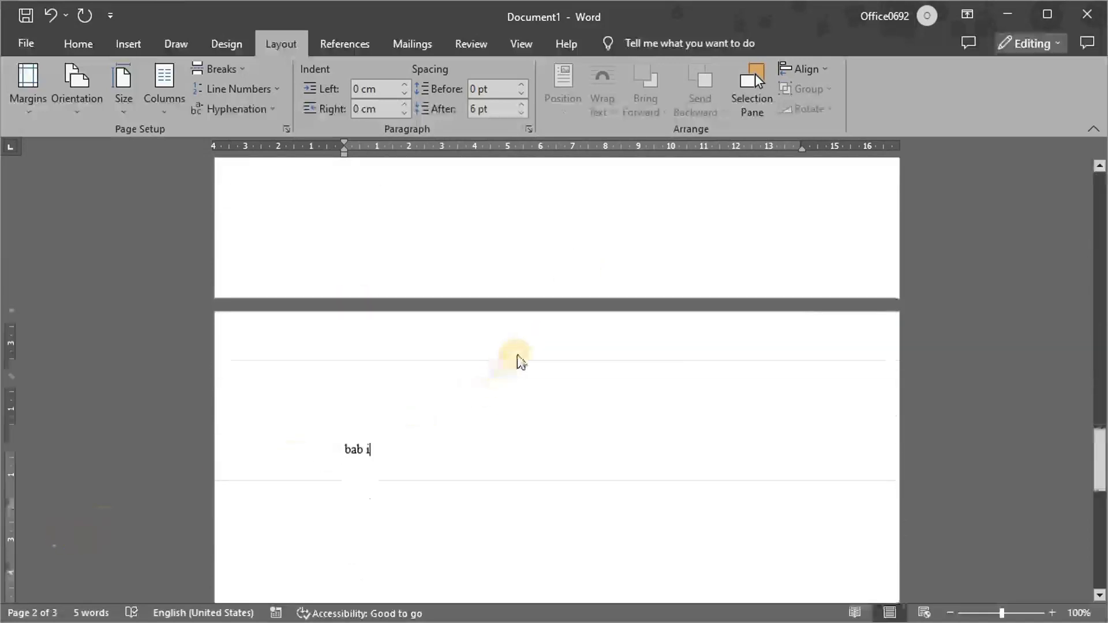
{"action": "double_click", "coordinate": [518, 358]}
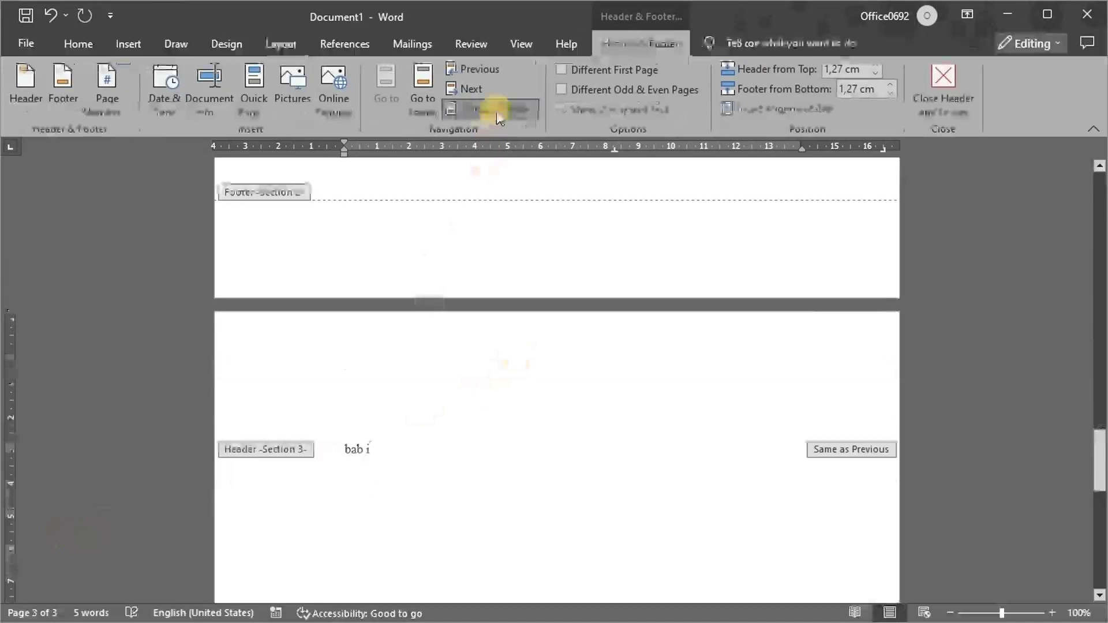
{"action": "scroll", "coordinate": [497, 356], "scroll_direction": "down", "scroll_amount": 10}
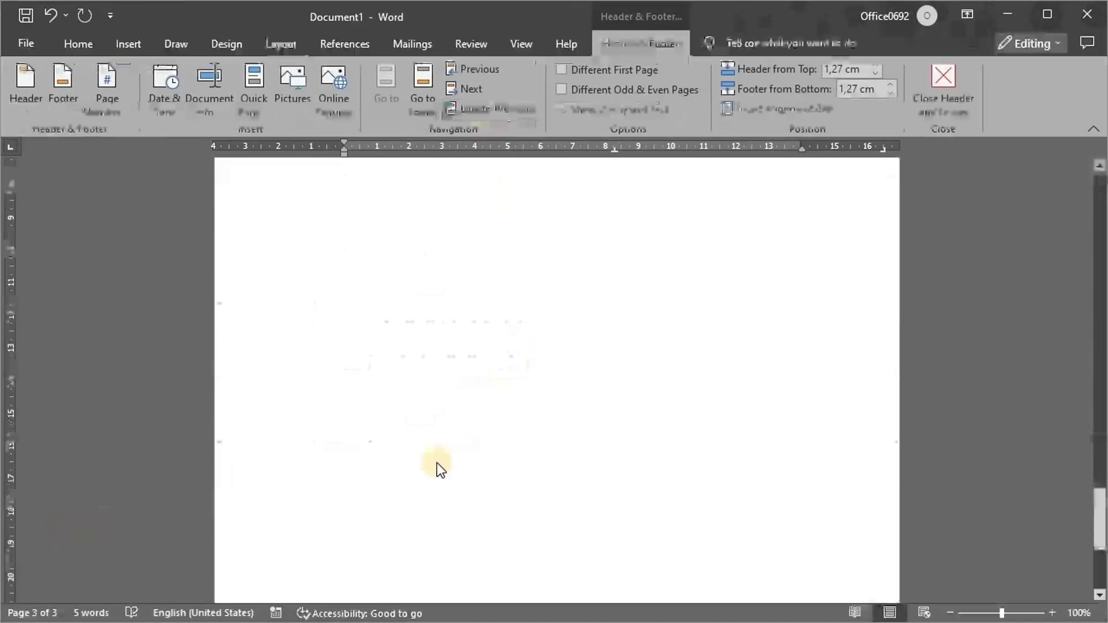
{"action": "left_click", "coordinate": [935, 95]}
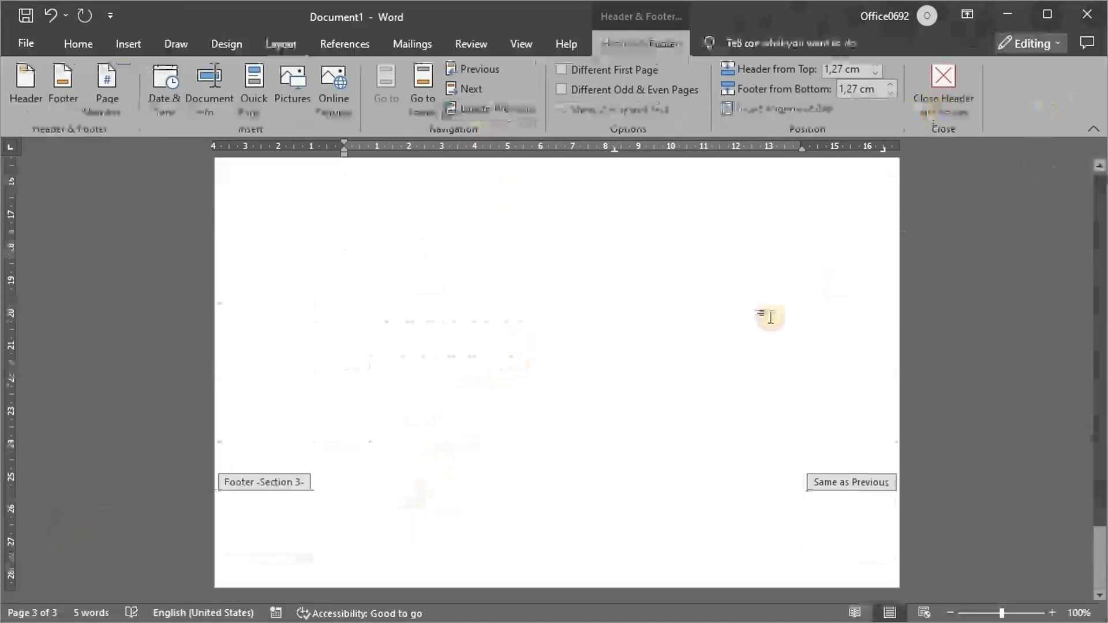
{"action": "double_click", "coordinate": [442, 512]}
{"action": "left_click", "coordinate": [477, 105]}
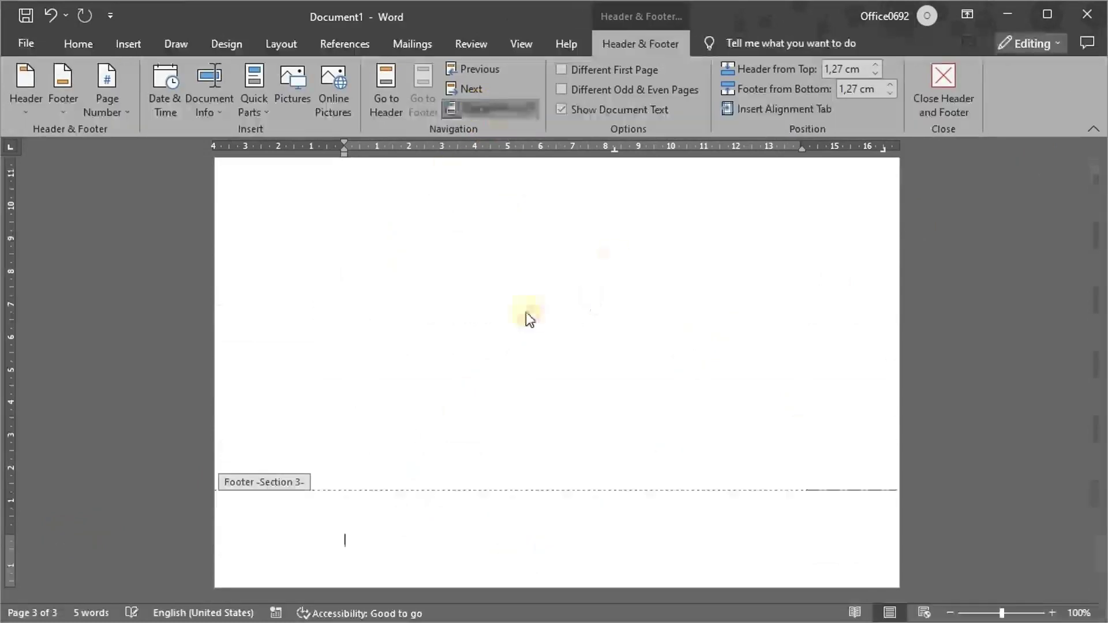
Step: Insert a Plain Number 3 page number at the bottom of the page in Section 2, the "daftar isi" page
{"action": "scroll", "coordinate": [526, 313], "scroll_direction": "up", "scroll_amount": 10}
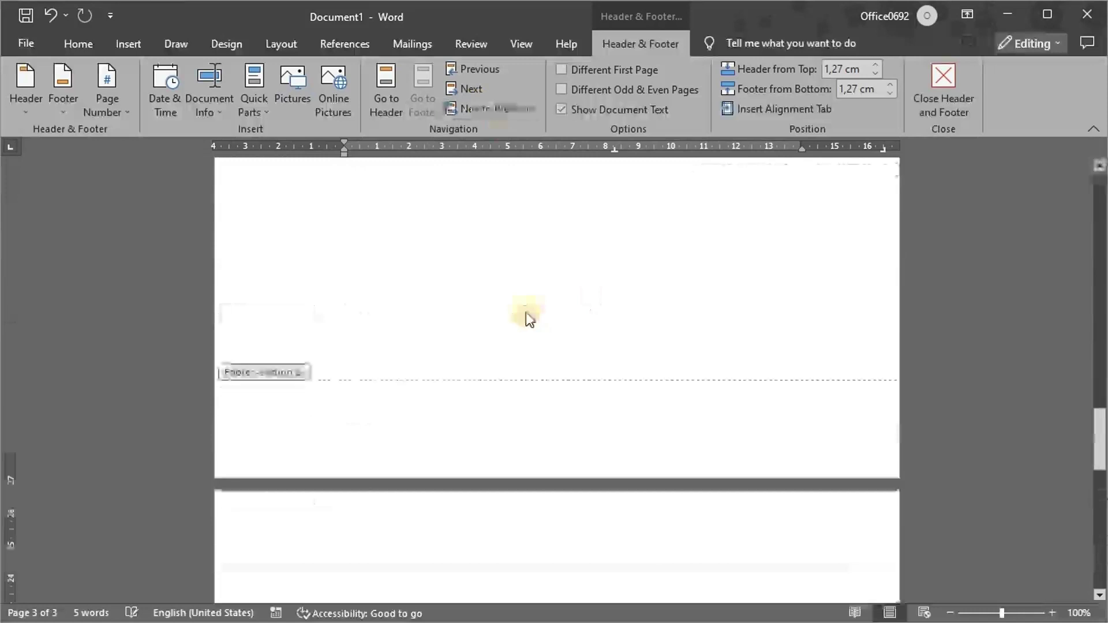
{"action": "scroll", "coordinate": [525, 315], "scroll_direction": "up", "scroll_amount": 12}
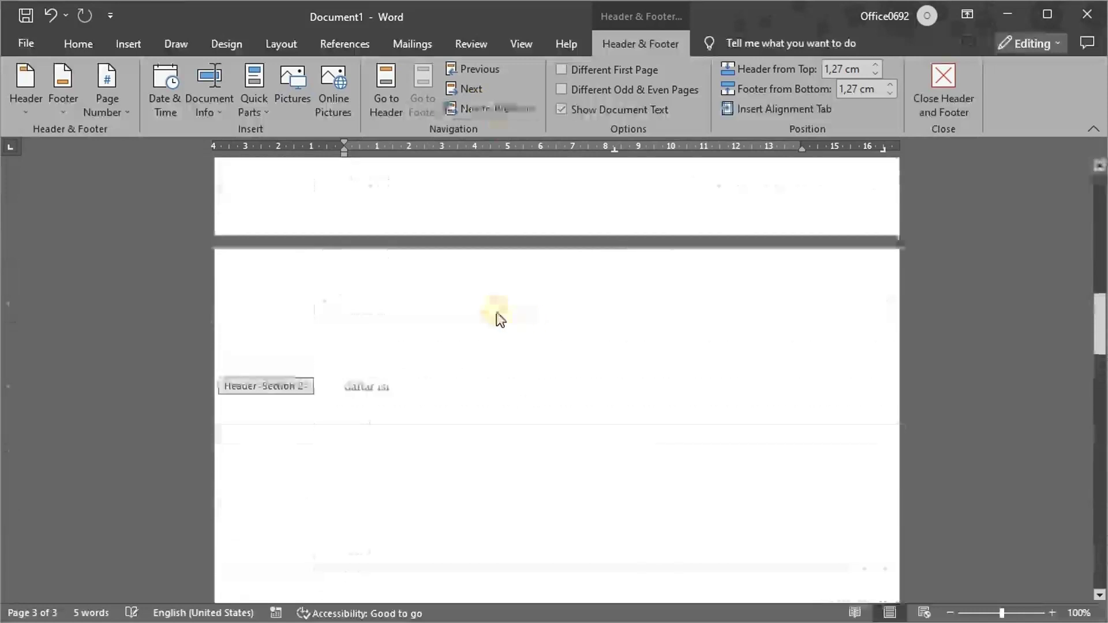
{"action": "scroll", "coordinate": [498, 316], "scroll_direction": "up", "scroll_amount": 12}
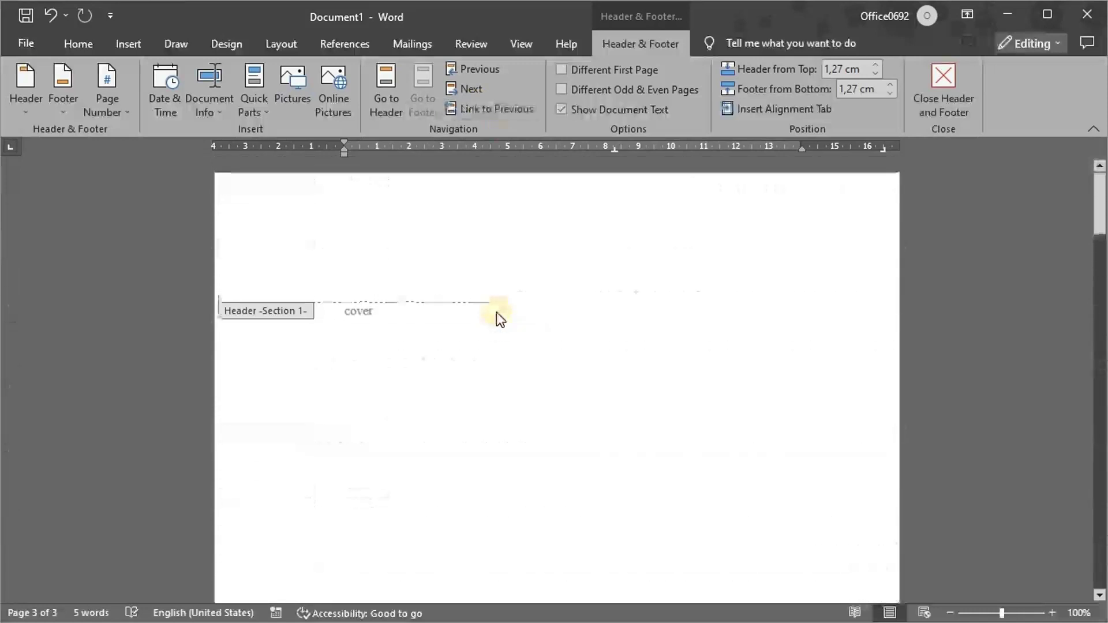
{"action": "scroll", "coordinate": [498, 312], "scroll_direction": "down", "scroll_amount": 8}
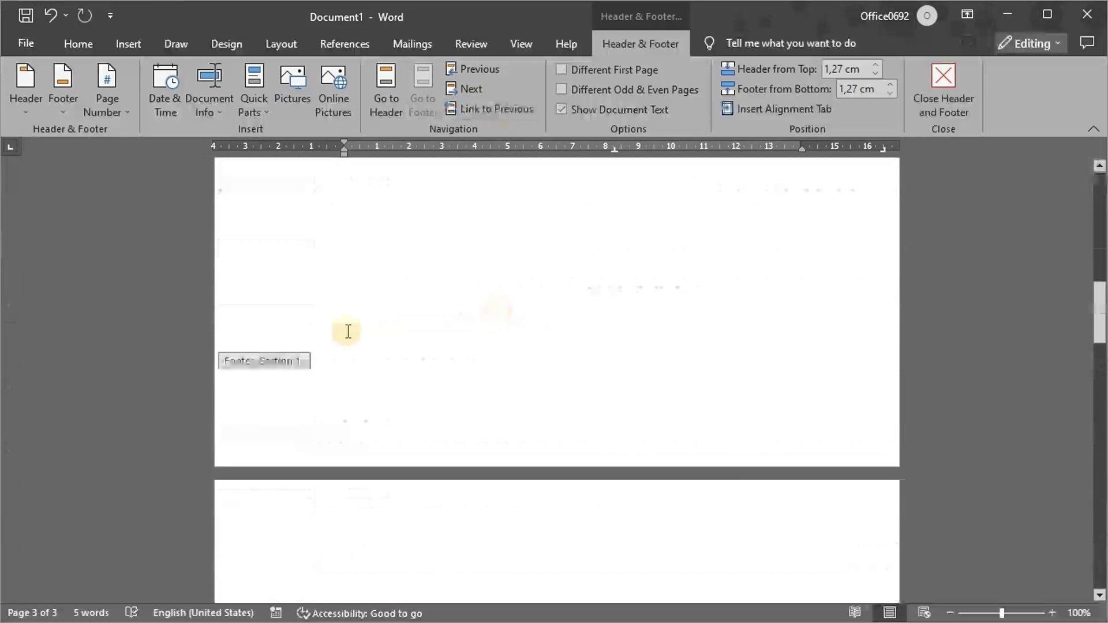
{"action": "left_click", "coordinate": [388, 303]}
{"action": "scroll", "coordinate": [527, 479], "scroll_direction": "down", "scroll_amount": 8}
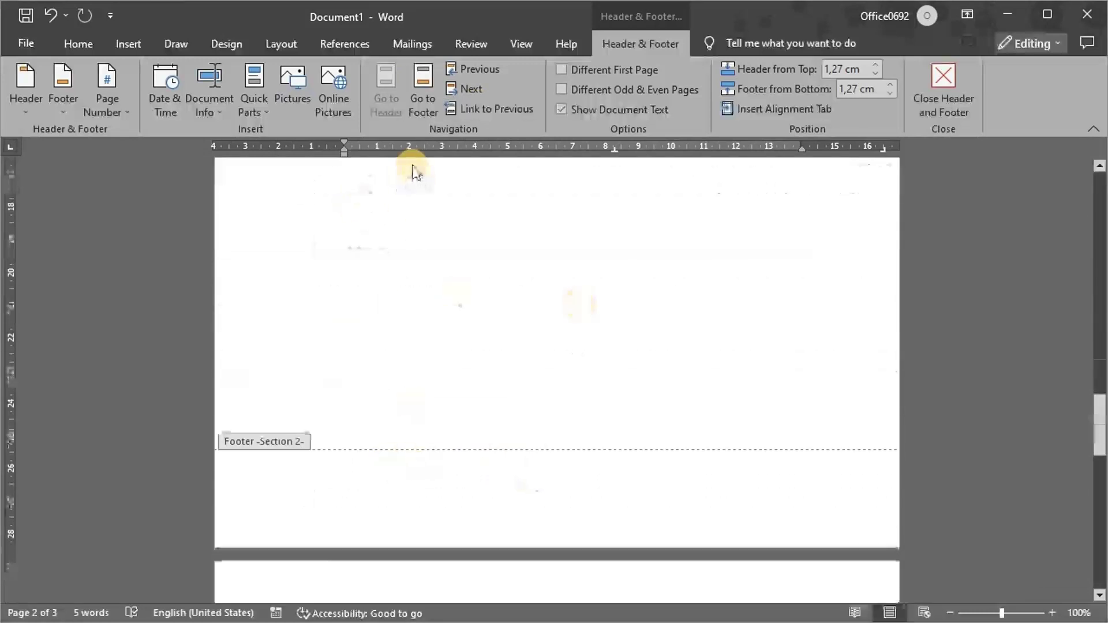
{"action": "left_click", "coordinate": [105, 99]}
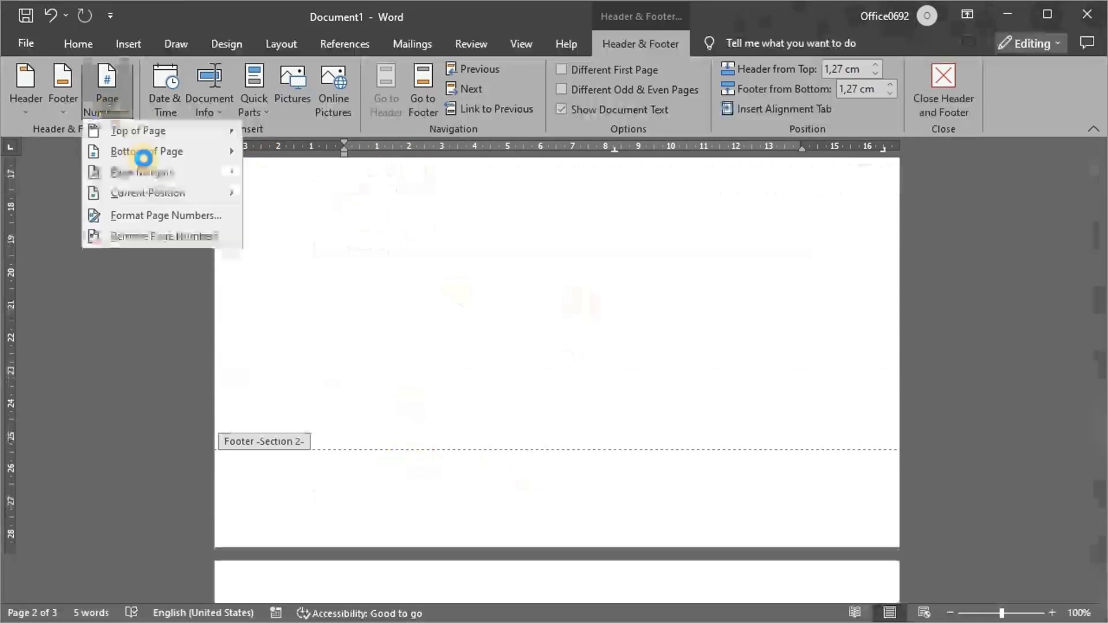
{"action": "left_click", "coordinate": [144, 157]}
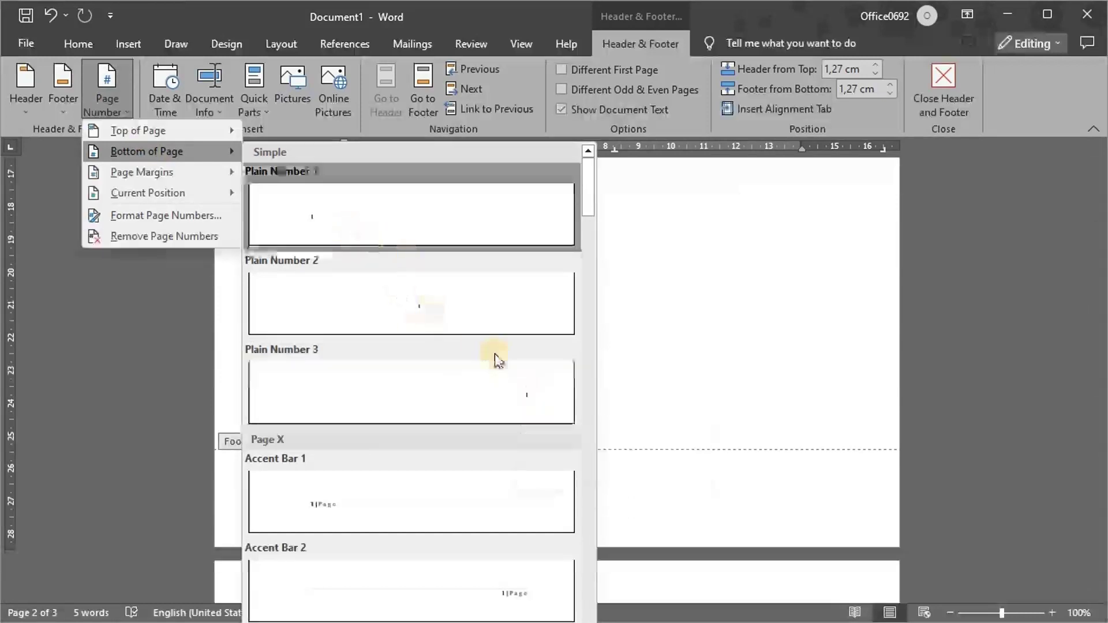
{"action": "left_click", "coordinate": [537, 403]}
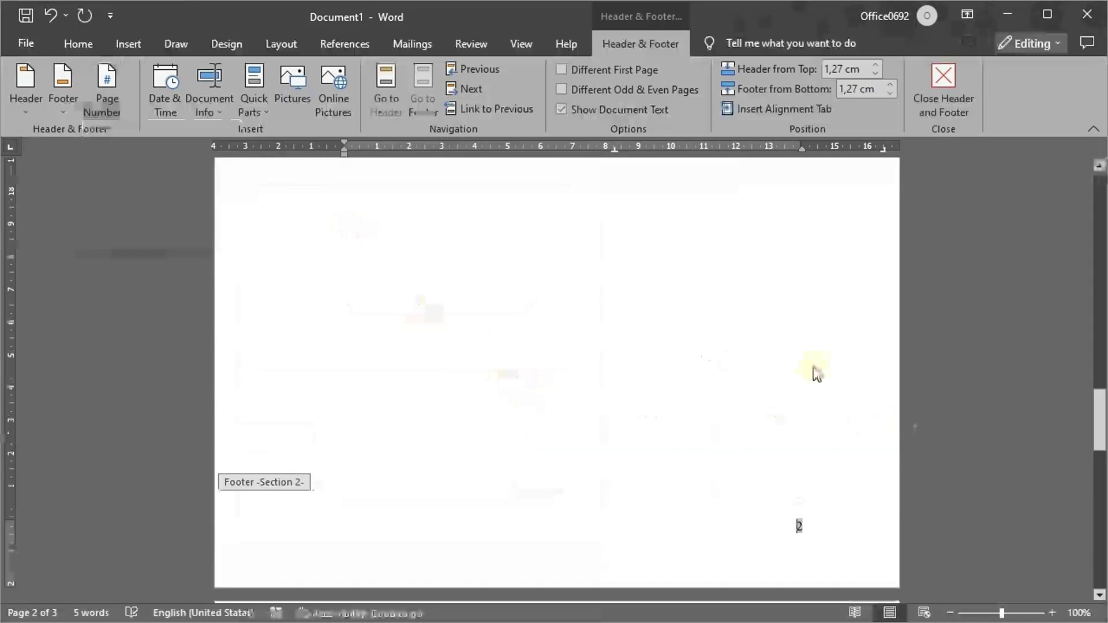
Step: Format the Section 2 page numbers as lowercase Roman numerals (i, ii, iii, ...) starting at i
{"action": "left_click", "coordinate": [120, 106]}
{"action": "left_click", "coordinate": [173, 217]}
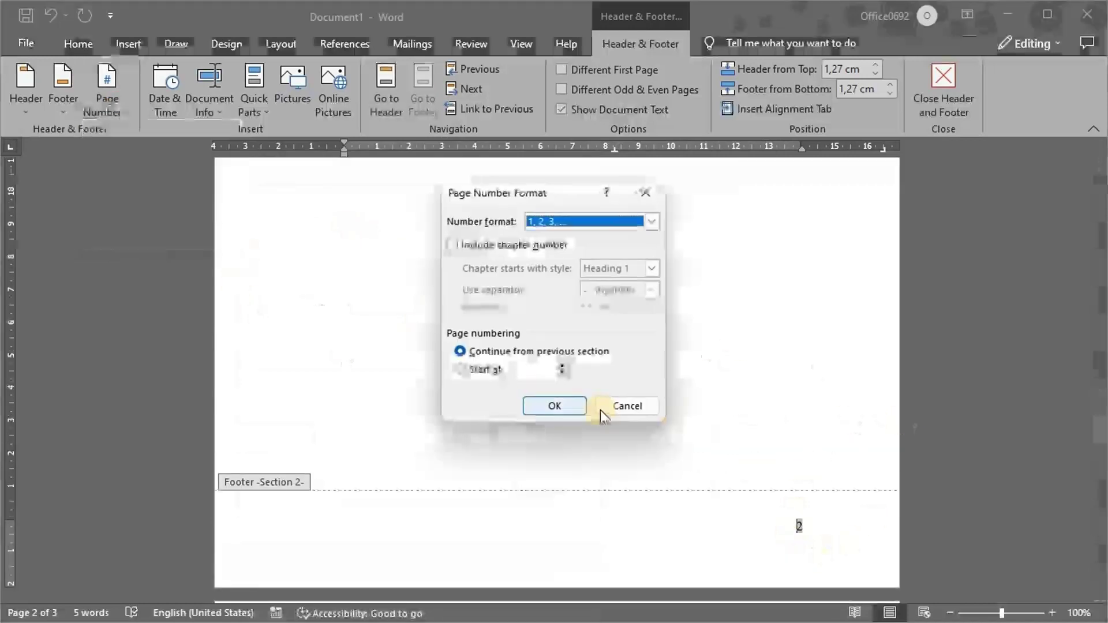
{"action": "left_click", "coordinate": [460, 369]}
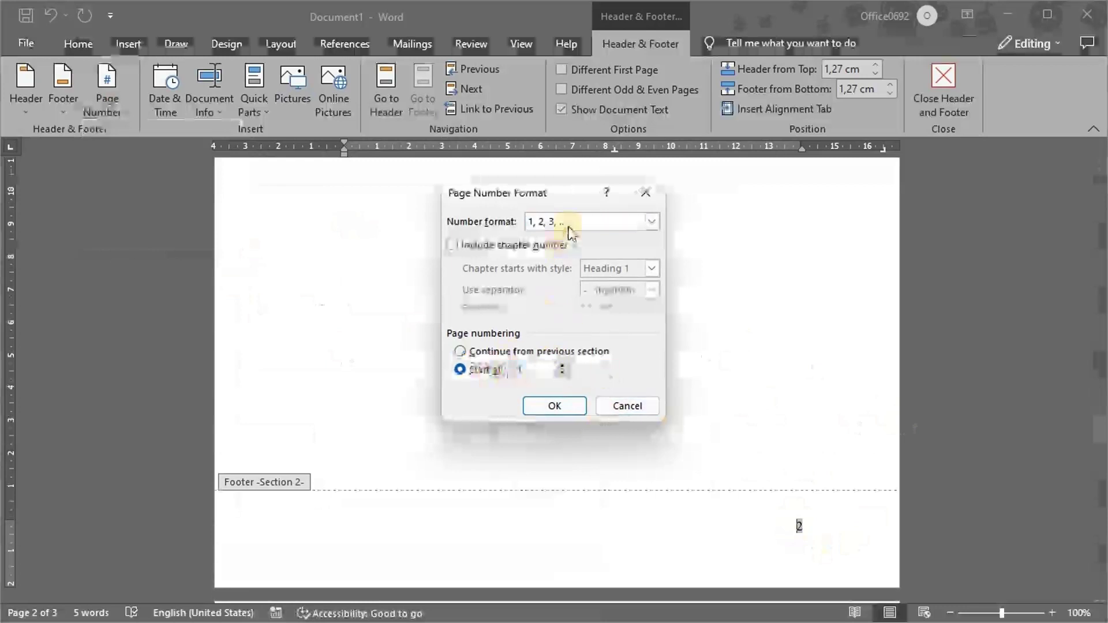
{"action": "left_click", "coordinate": [651, 222]}
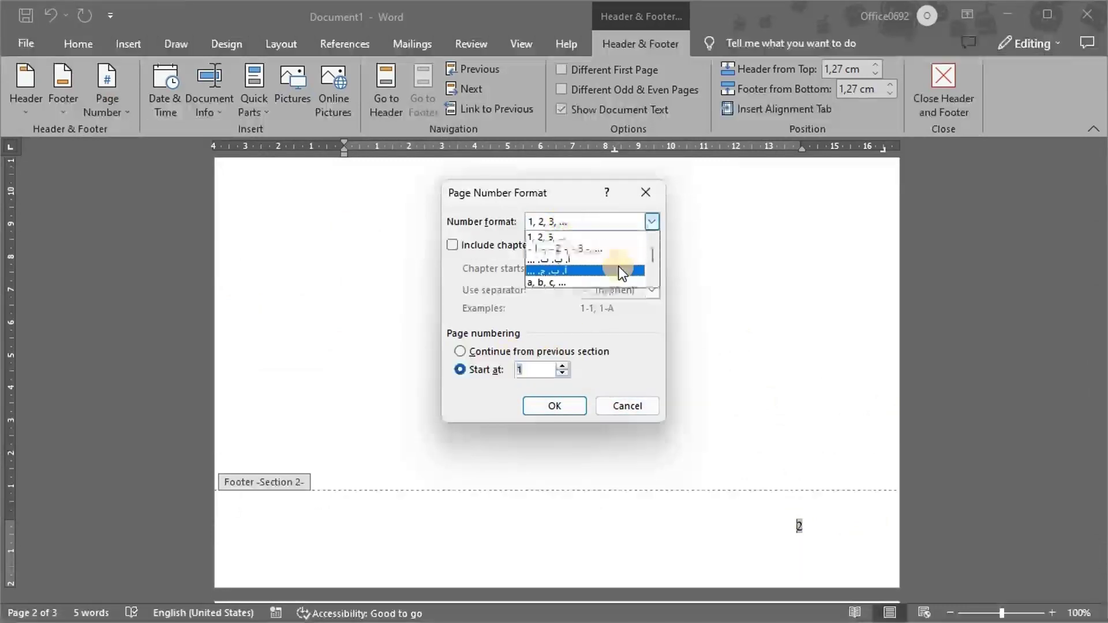
{"action": "scroll", "coordinate": [619, 266], "scroll_direction": "down", "scroll_amount": 1}
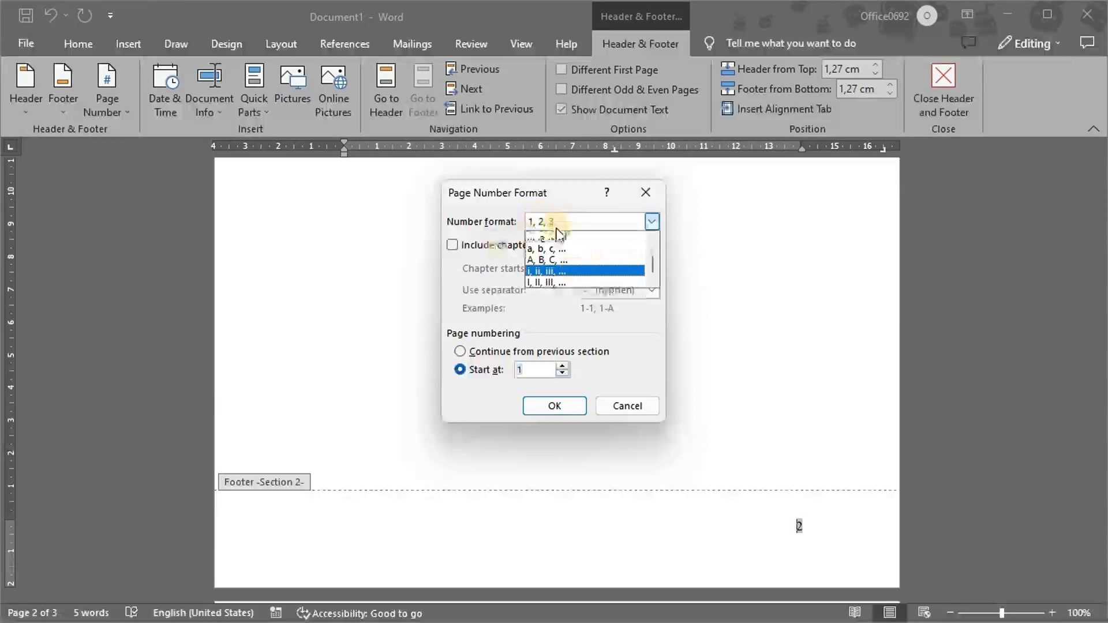
{"action": "left_click", "coordinate": [576, 268]}
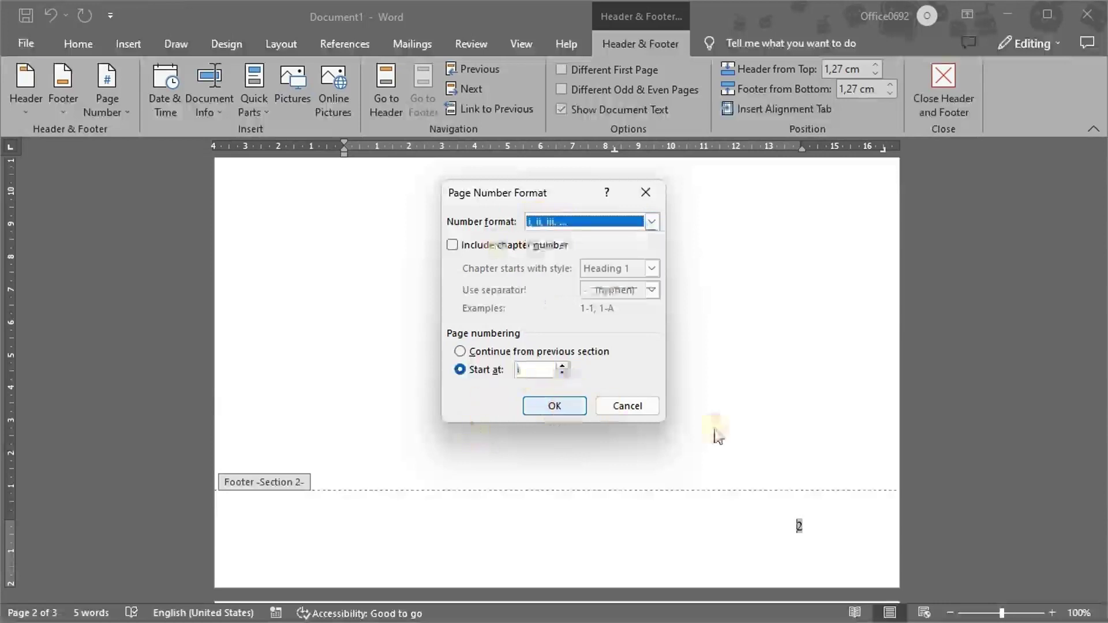
{"action": "key", "text": "Return"}
Step: Check the headers and footers of the cover and "daftar isi" sections for their page numbering and leave header and footer editing
{"action": "scroll", "coordinate": [808, 335], "scroll_direction": "up", "scroll_amount": 8}
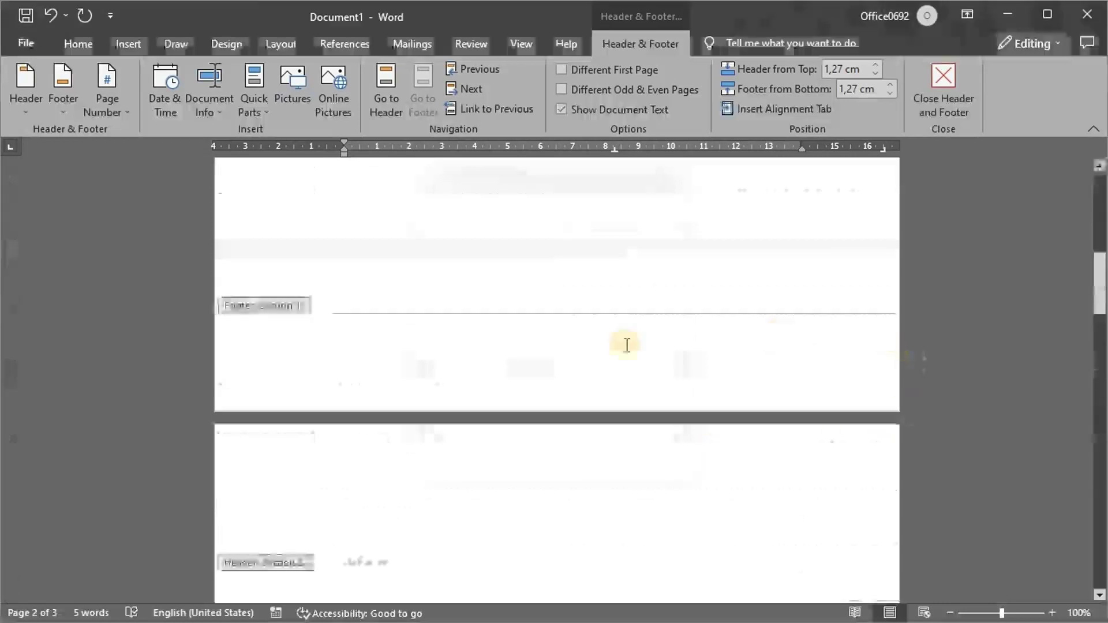
{"action": "scroll", "coordinate": [693, 349], "scroll_direction": "down", "scroll_amount": 2}
{"action": "scroll", "coordinate": [781, 341], "scroll_direction": "up", "scroll_amount": 8}
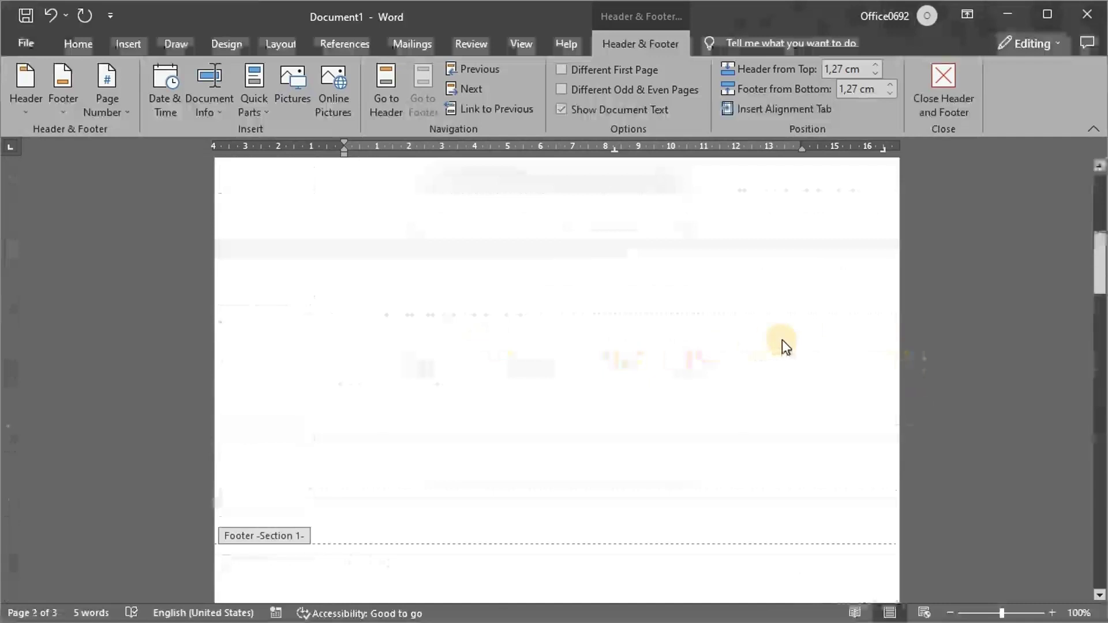
{"action": "left_click", "coordinate": [479, 114]}
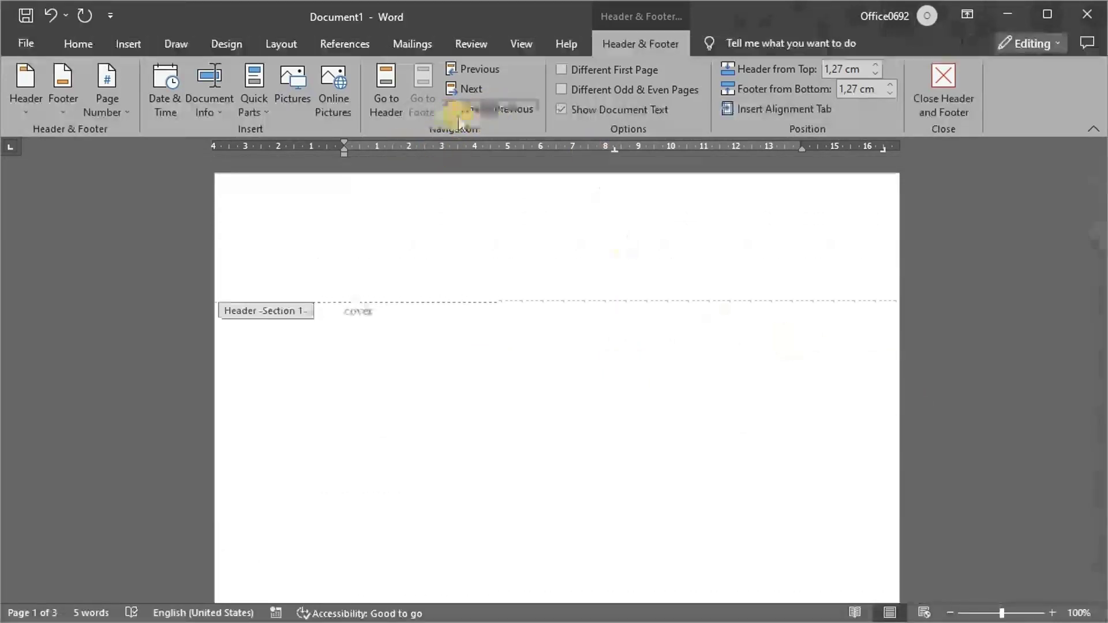
{"action": "scroll", "coordinate": [681, 321], "scroll_direction": "down", "scroll_amount": 5}
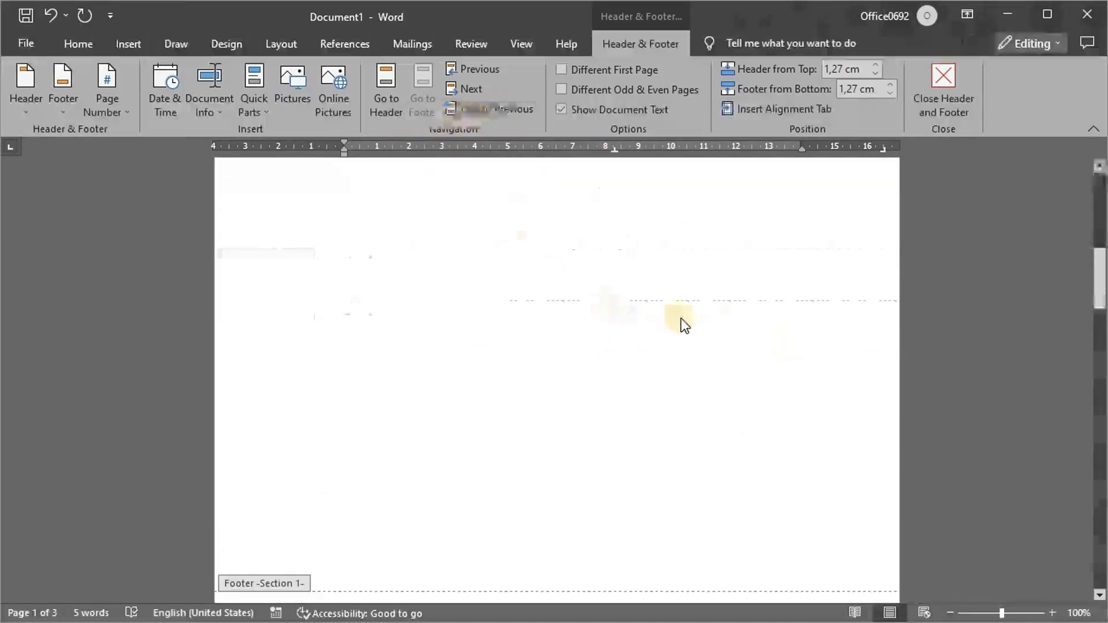
{"action": "scroll", "coordinate": [684, 325], "scroll_direction": "down", "scroll_amount": 9}
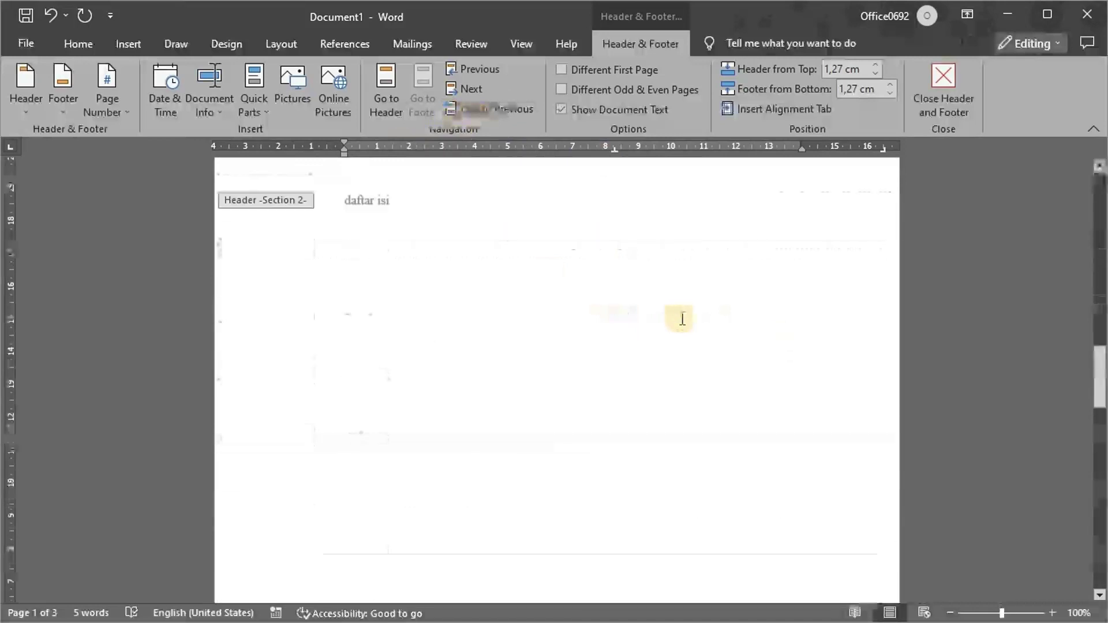
{"action": "scroll", "coordinate": [761, 303], "scroll_direction": "down", "scroll_amount": 5}
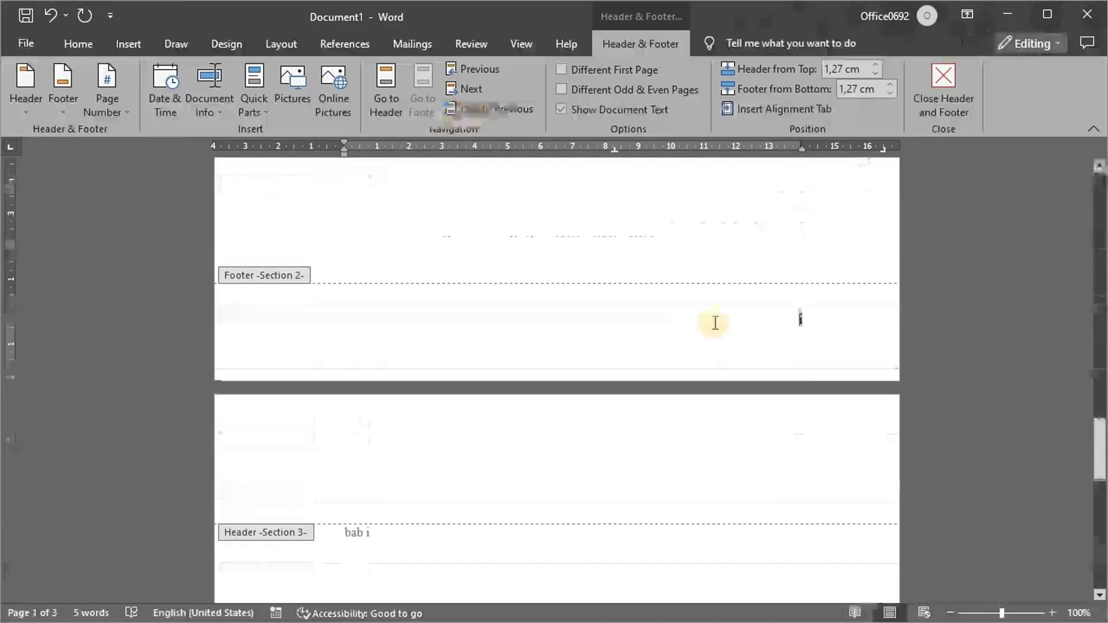
{"action": "left_click", "coordinate": [936, 104]}
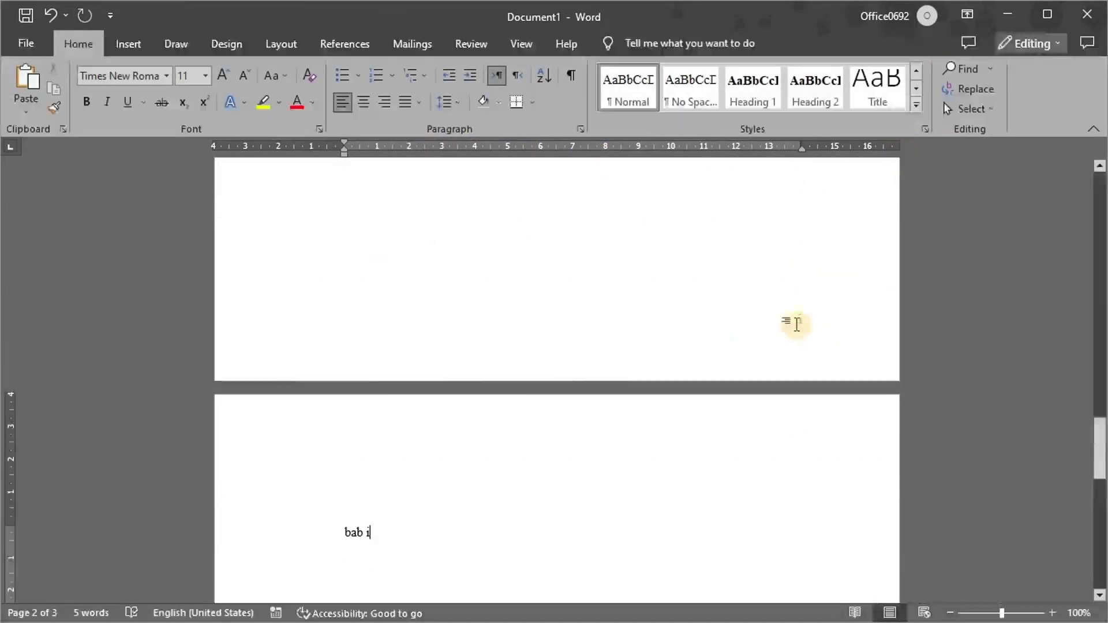
Step: Open the Section 3 footer on the "bab i" page and format its page numbers as 1, 2, 3, ... starting at 1
{"action": "scroll", "coordinate": [800, 327], "scroll_direction": "down", "scroll_amount": 15}
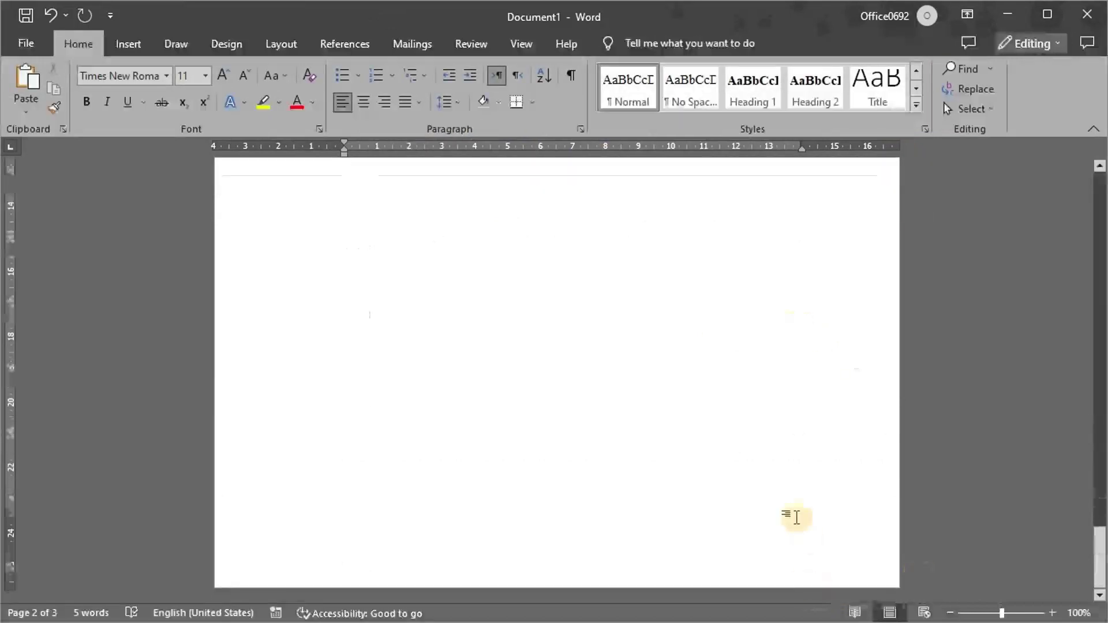
{"action": "scroll", "coordinate": [809, 408], "scroll_direction": "up", "scroll_amount": 5}
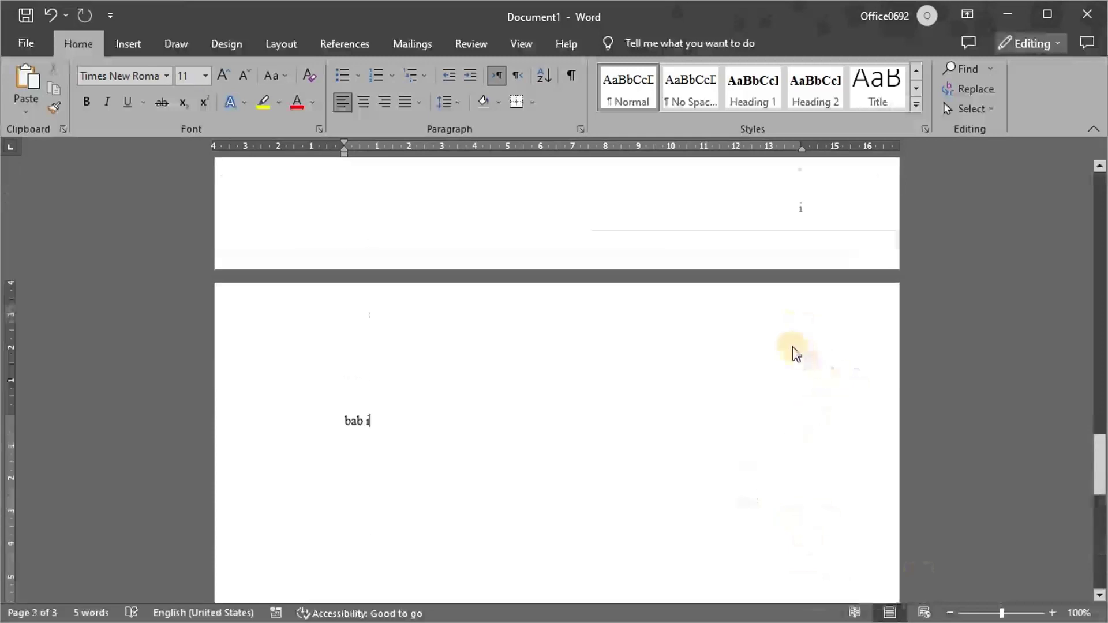
{"action": "scroll", "coordinate": [797, 386], "scroll_direction": "down", "scroll_amount": 10}
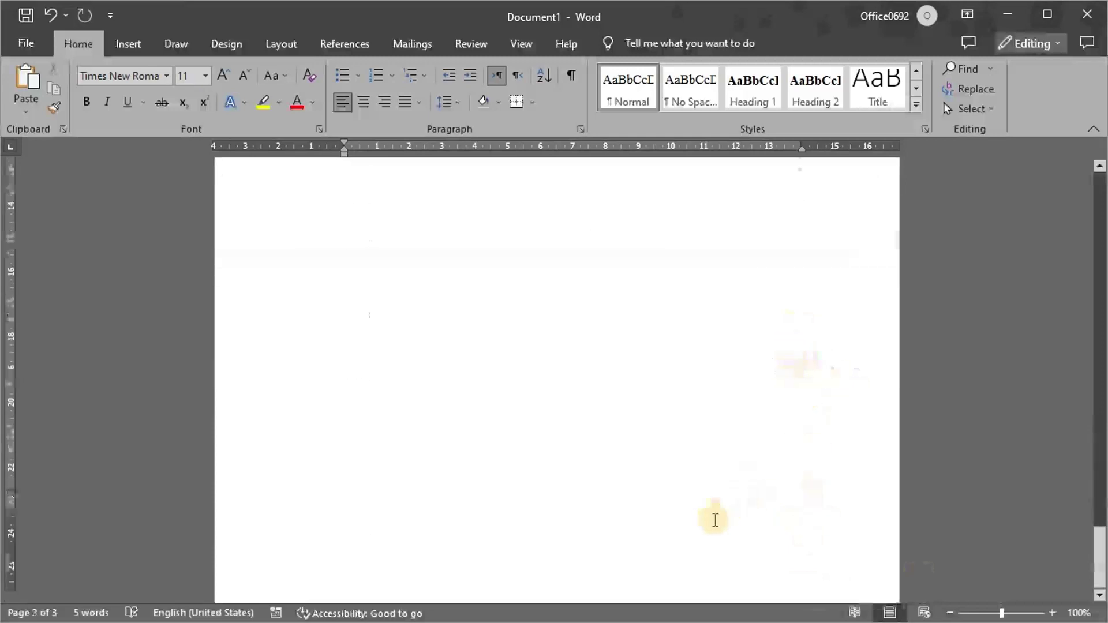
{"action": "double_click", "coordinate": [705, 528]}
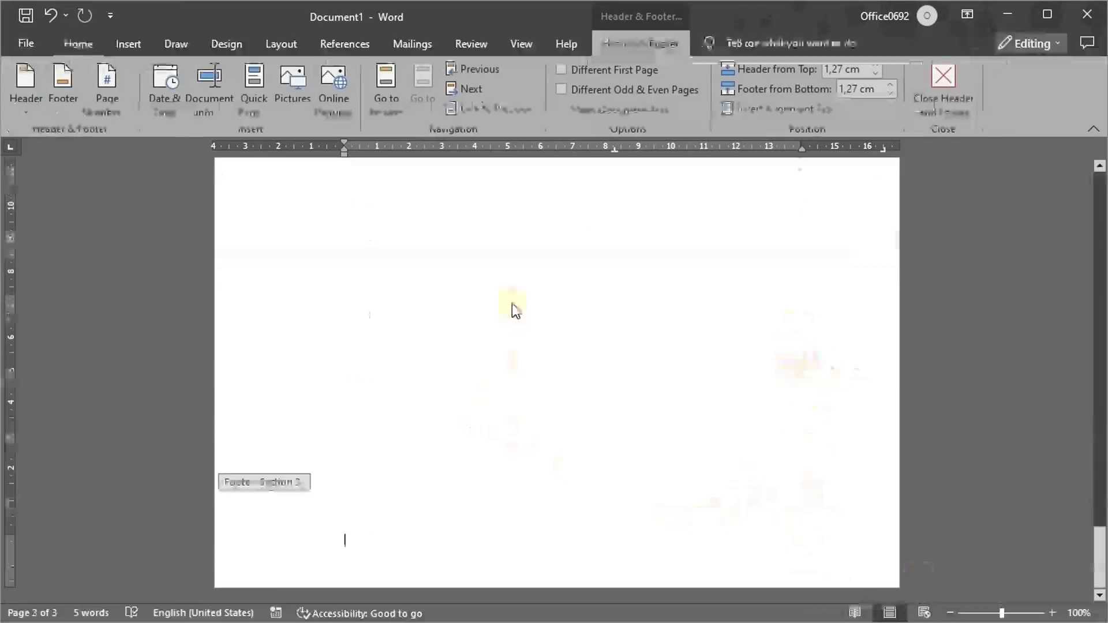
{"action": "scroll", "coordinate": [512, 310], "scroll_direction": "down", "scroll_amount": 10}
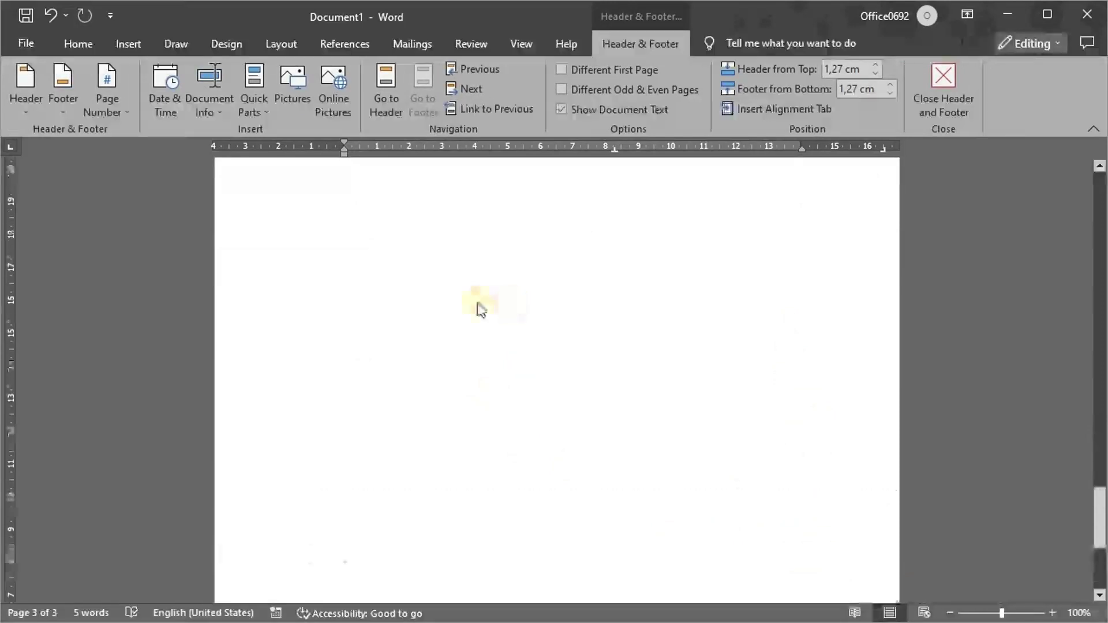
{"action": "left_click", "coordinate": [108, 116]}
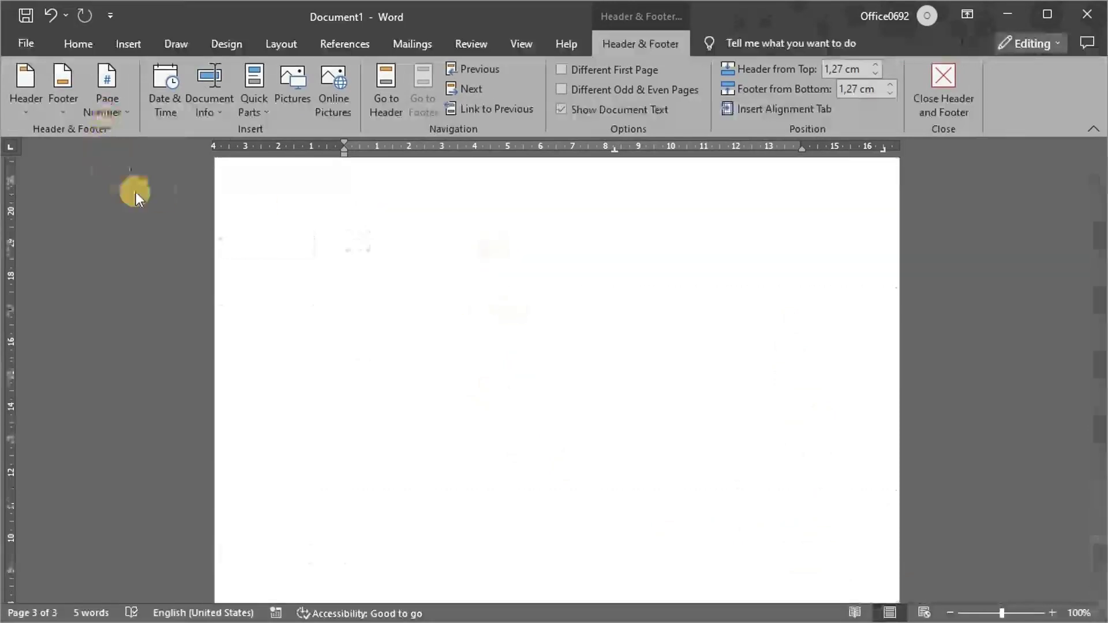
{"action": "left_click", "coordinate": [160, 215]}
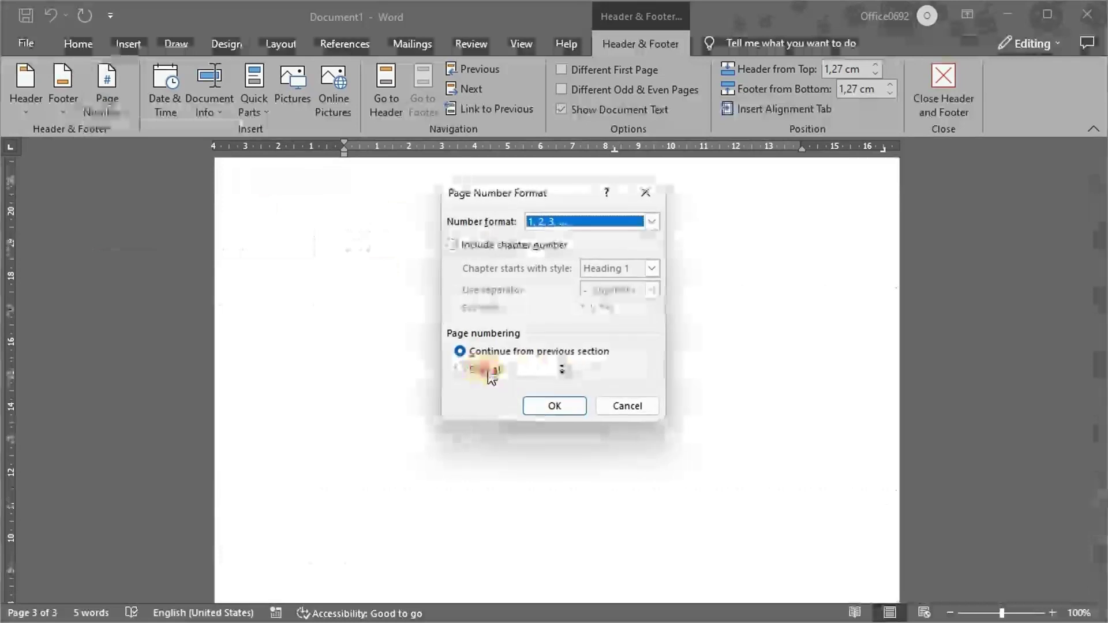
{"action": "key", "text": "alt+a"}
{"action": "left_click", "coordinate": [569, 408]}
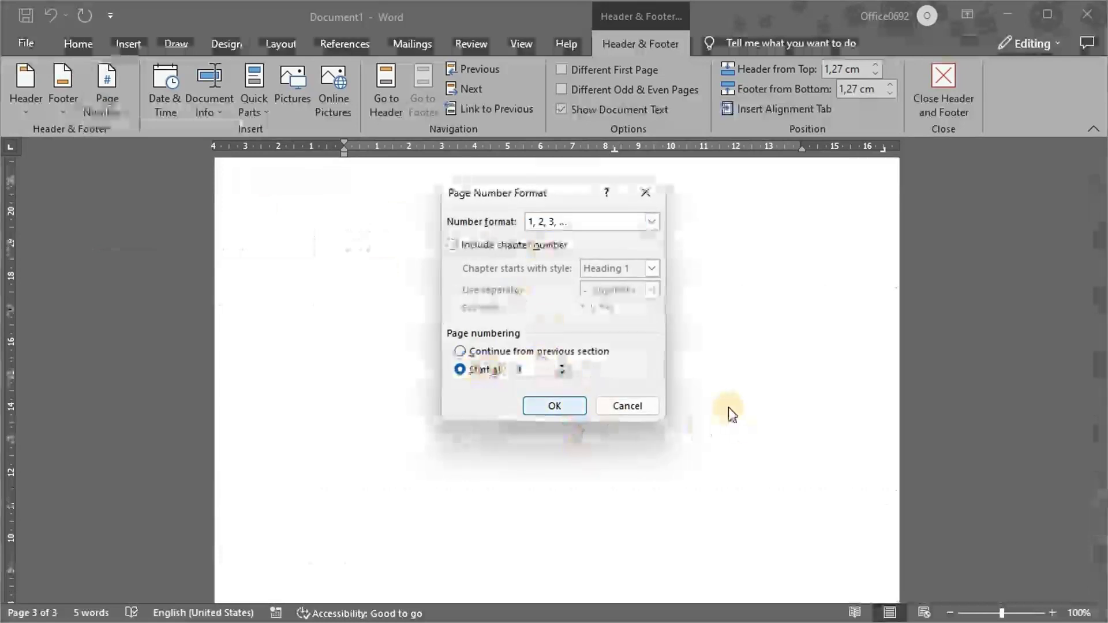
Step: Insert a right-aligned page number at the bottom of the page in Section 3 and leave header and footer editing
{"action": "left_click", "coordinate": [109, 107]}
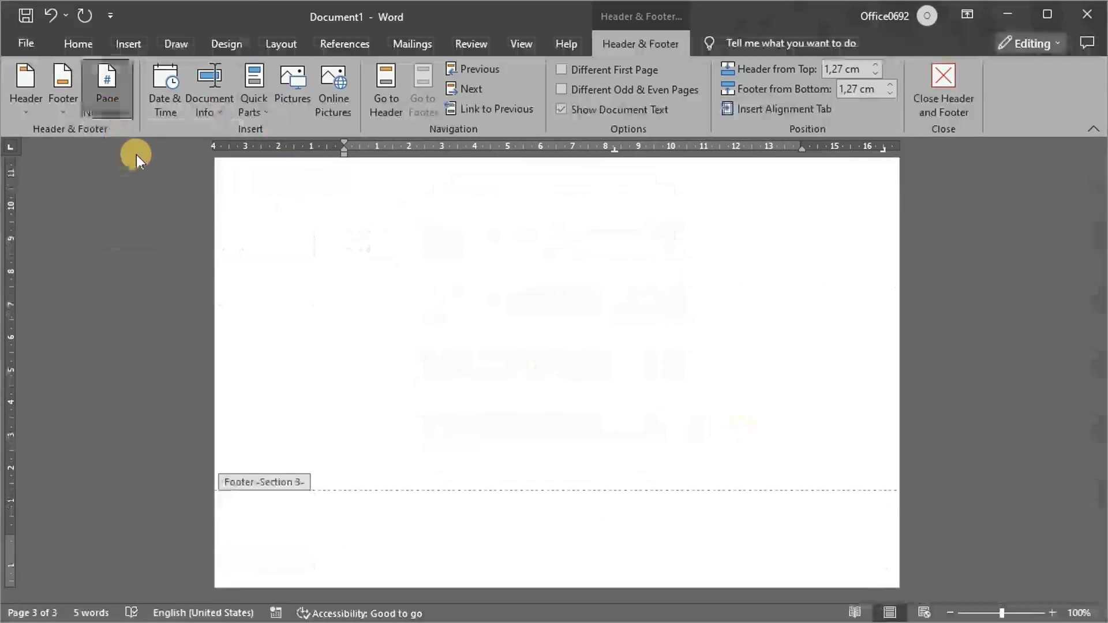
{"action": "mouse_move", "coordinate": [146, 151]}
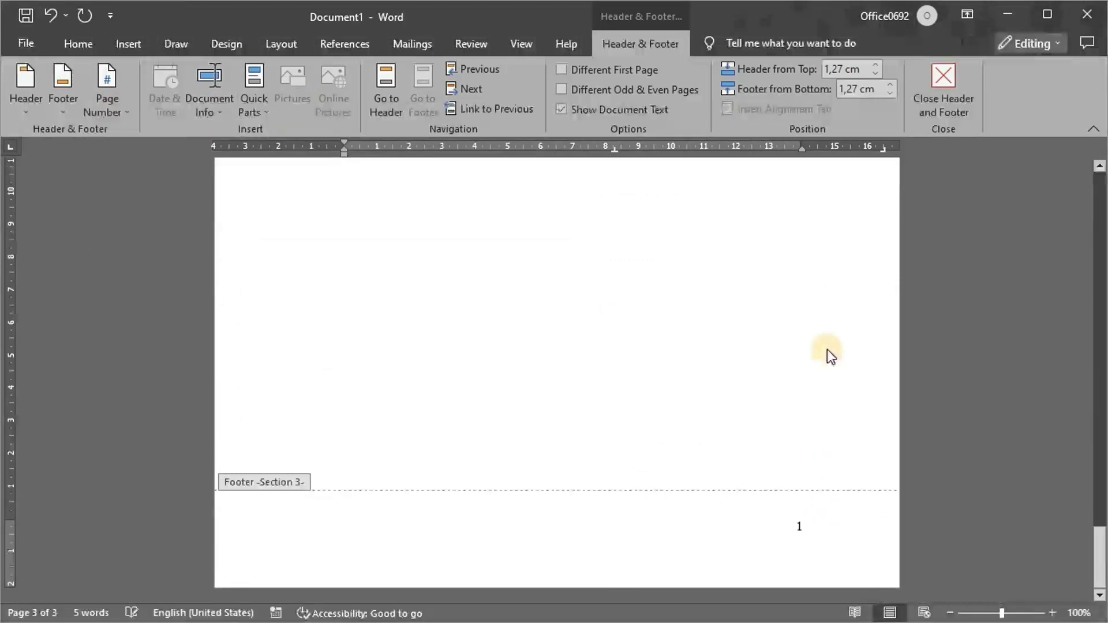
{"action": "scroll", "coordinate": [837, 323], "scroll_direction": "up", "scroll_amount": 10}
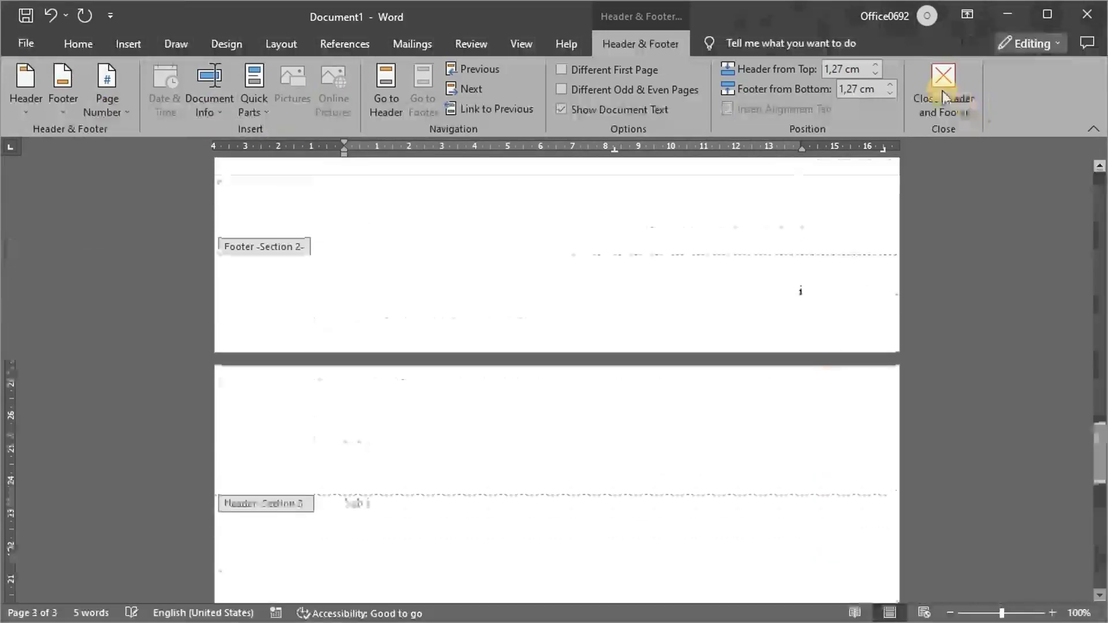
Step: Add the text "bab ii" after "bab i" and move it to a new page
{"action": "double_click", "coordinate": [616, 503]}
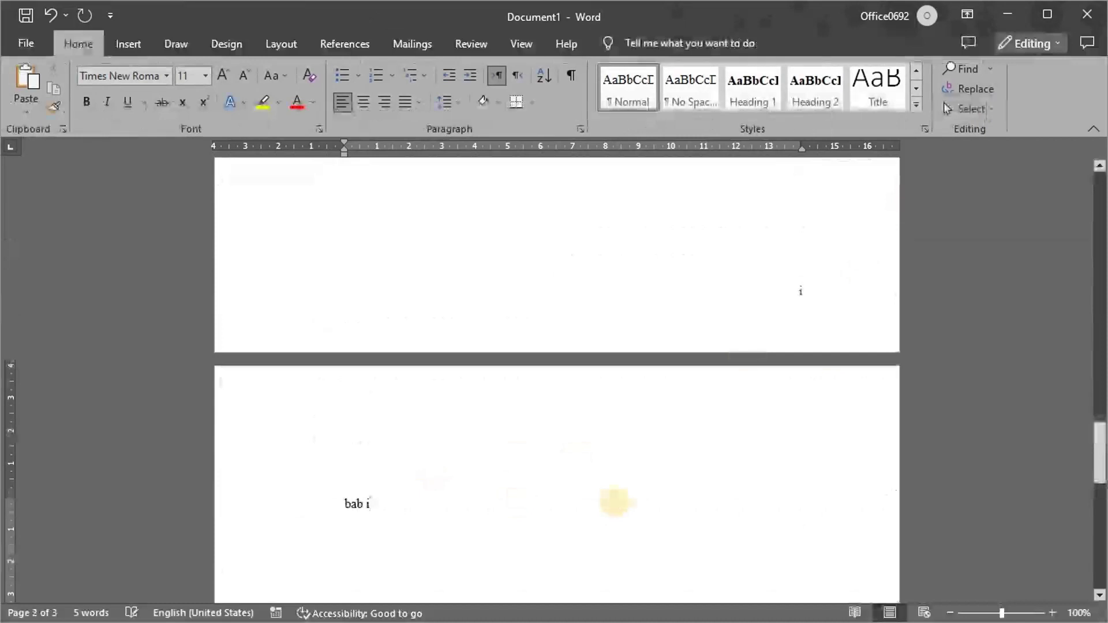
{"action": "key", "text": "Return"}
{"action": "type", "text": "b"}
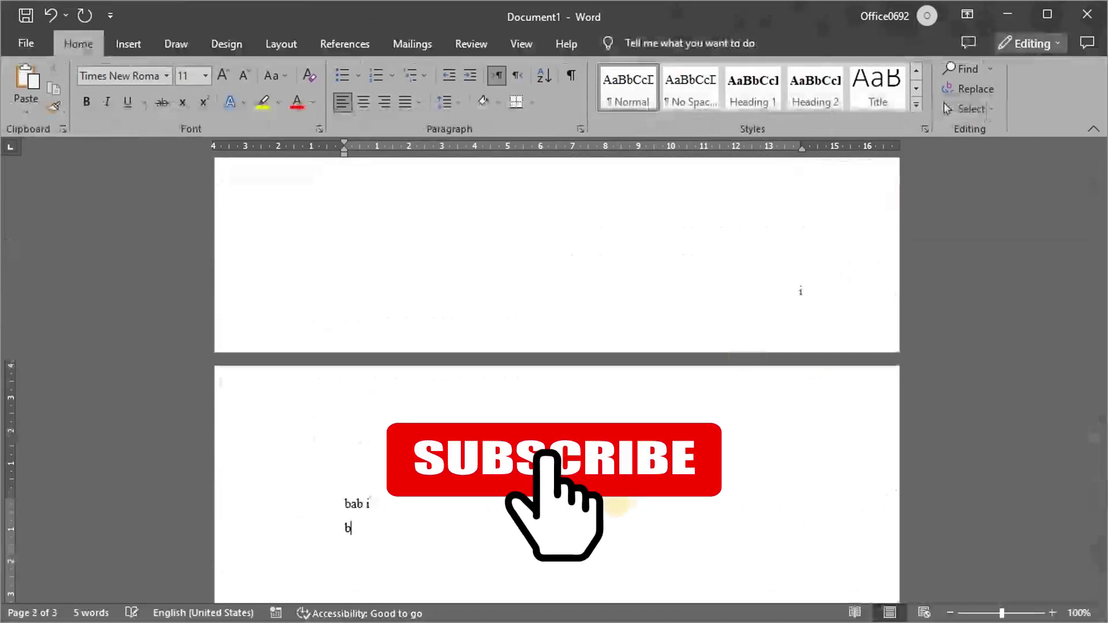
{"action": "type", "text": "ab ii"}
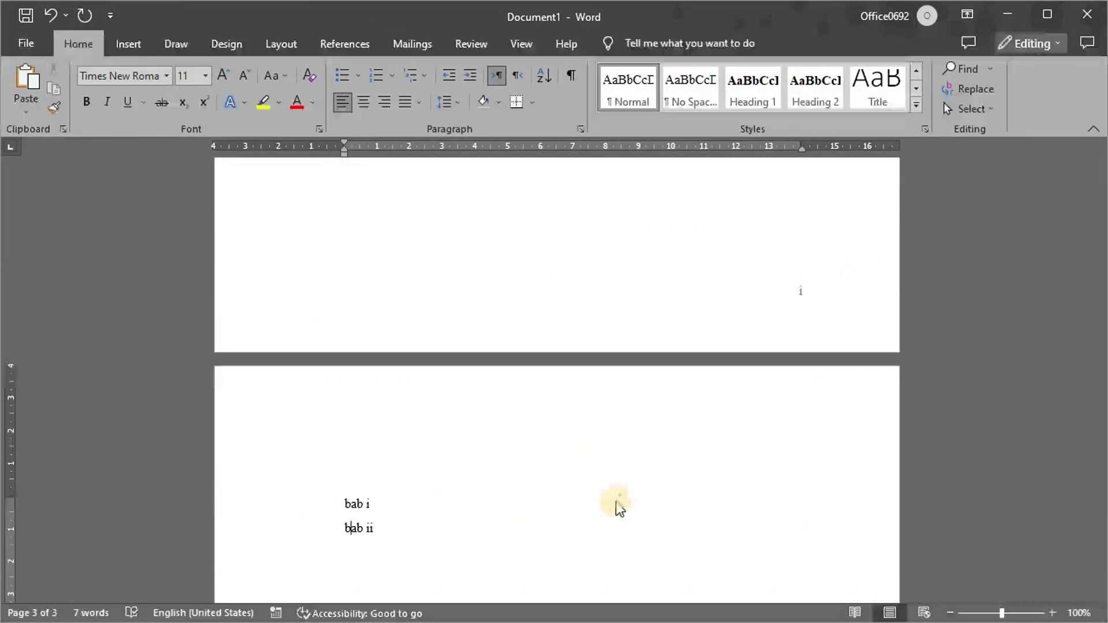
{"action": "scroll", "coordinate": [613, 501], "scroll_direction": "up", "scroll_amount": 2}
{"action": "scroll", "coordinate": [613, 500], "scroll_direction": "down", "scroll_amount": 10}
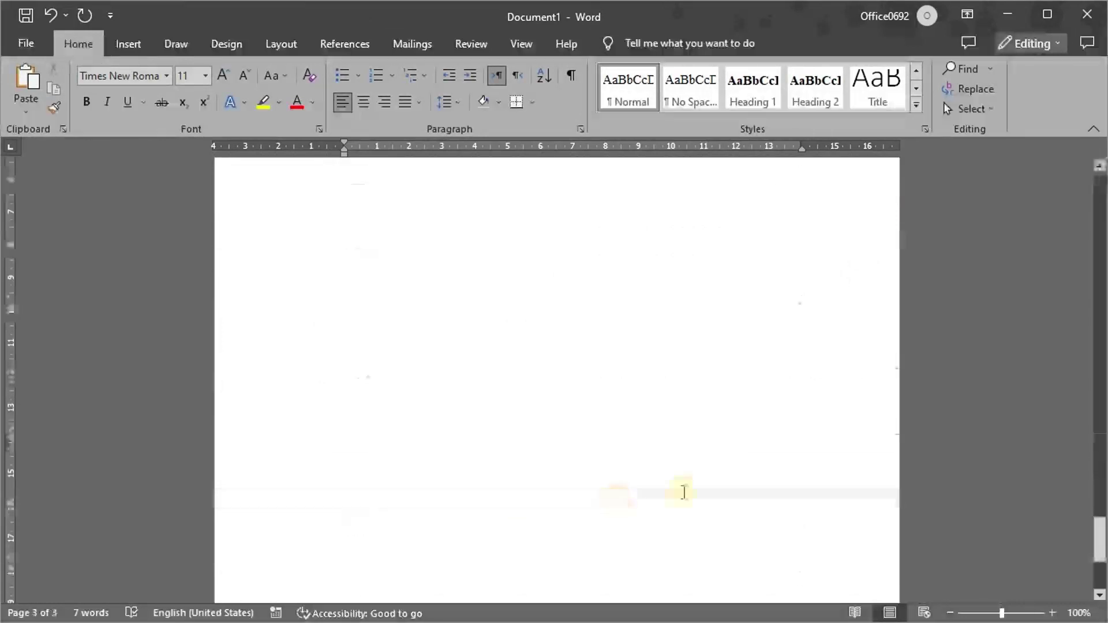
{"action": "scroll", "coordinate": [460, 340], "scroll_direction": "up", "scroll_amount": 6}
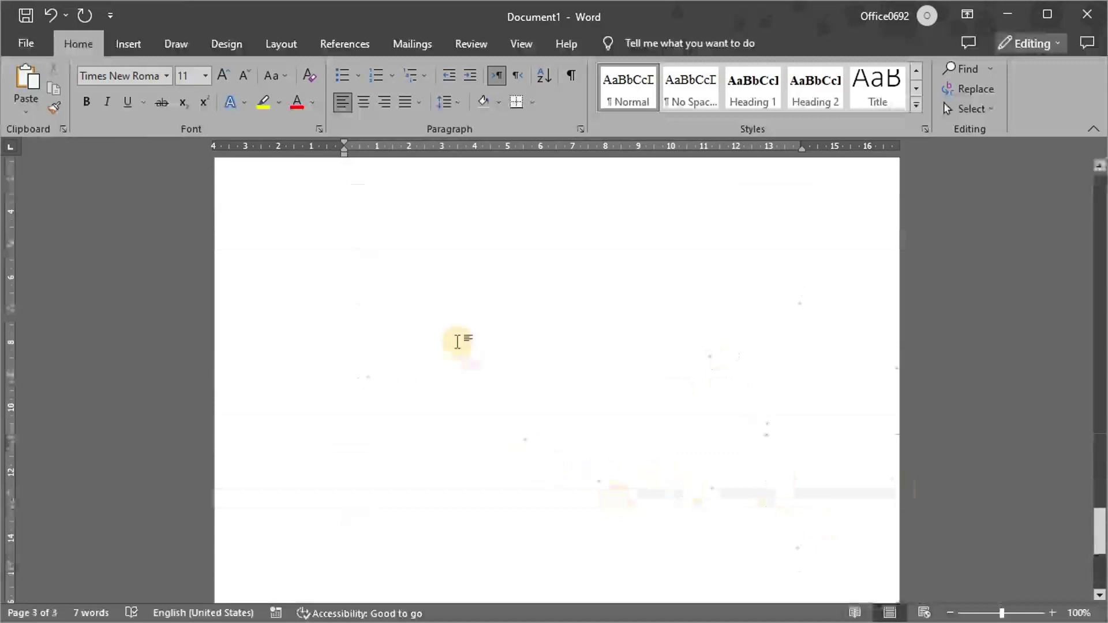
Step: Enter the text "daftar gambar" on a new page after the "daftar isi" page in Section 2
{"action": "scroll", "coordinate": [459, 341], "scroll_direction": "up", "scroll_amount": 15}
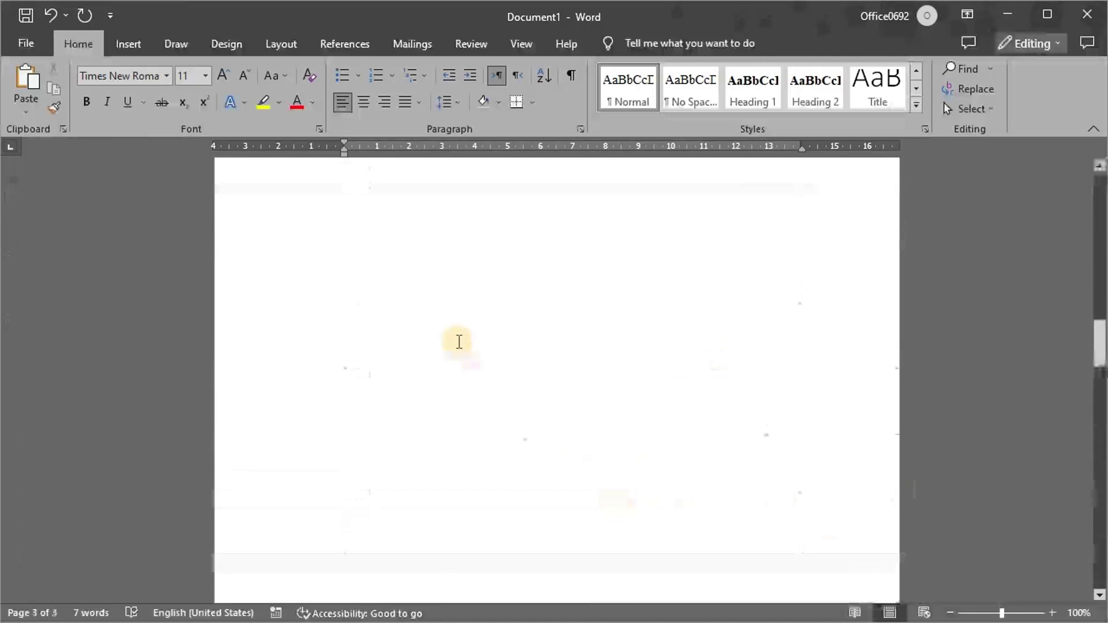
{"action": "scroll", "coordinate": [399, 335], "scroll_direction": "up", "scroll_amount": 3}
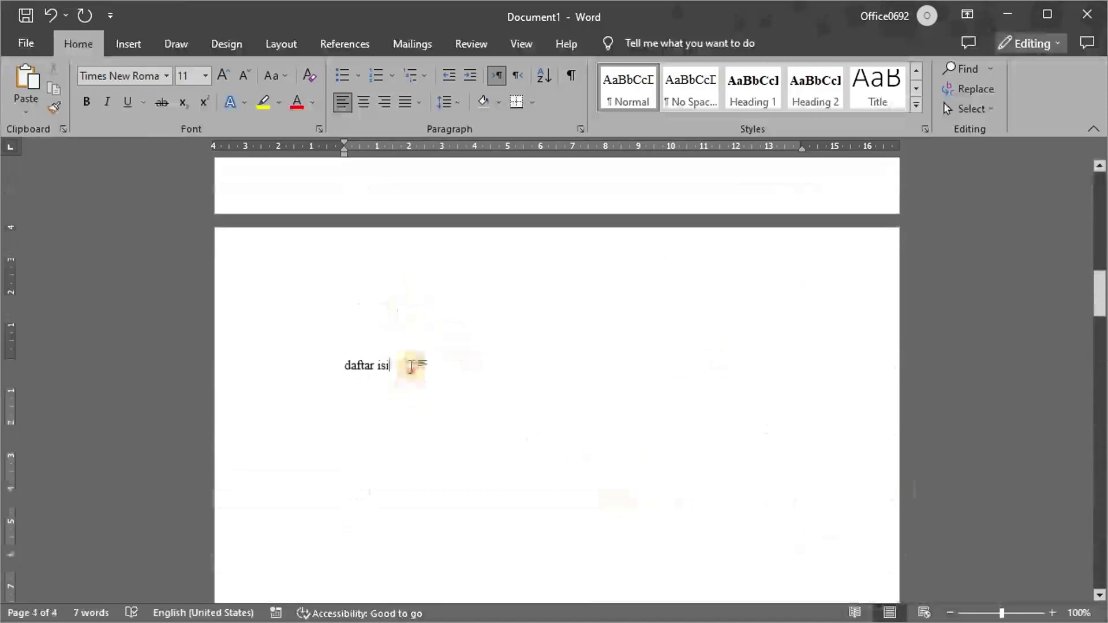
{"action": "left_click", "coordinate": [411, 366]}
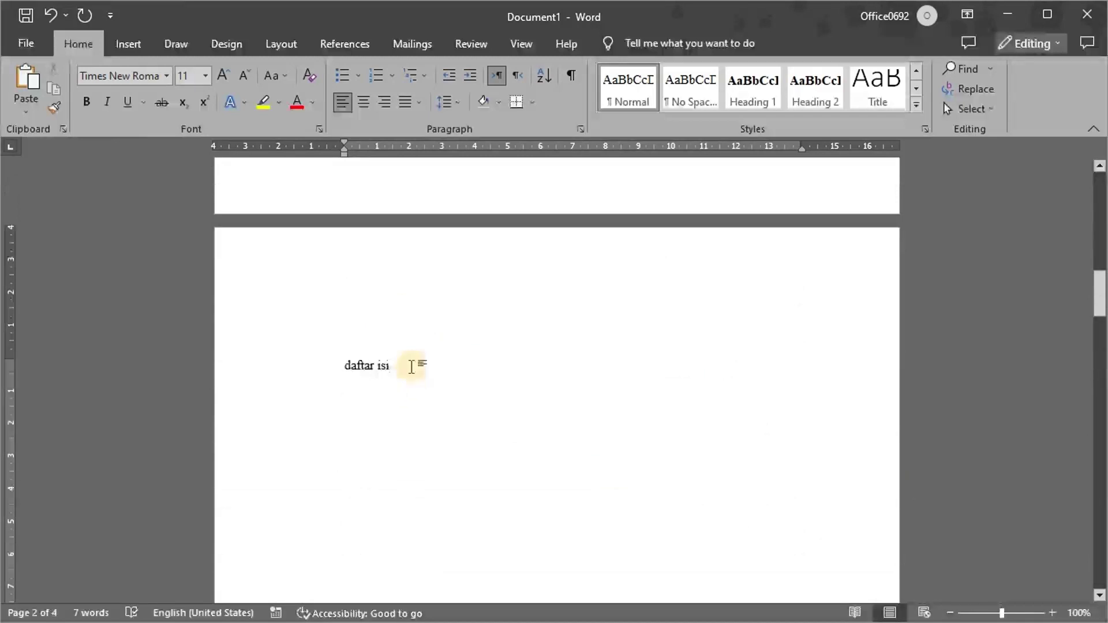
{"action": "key", "text": "Return"}
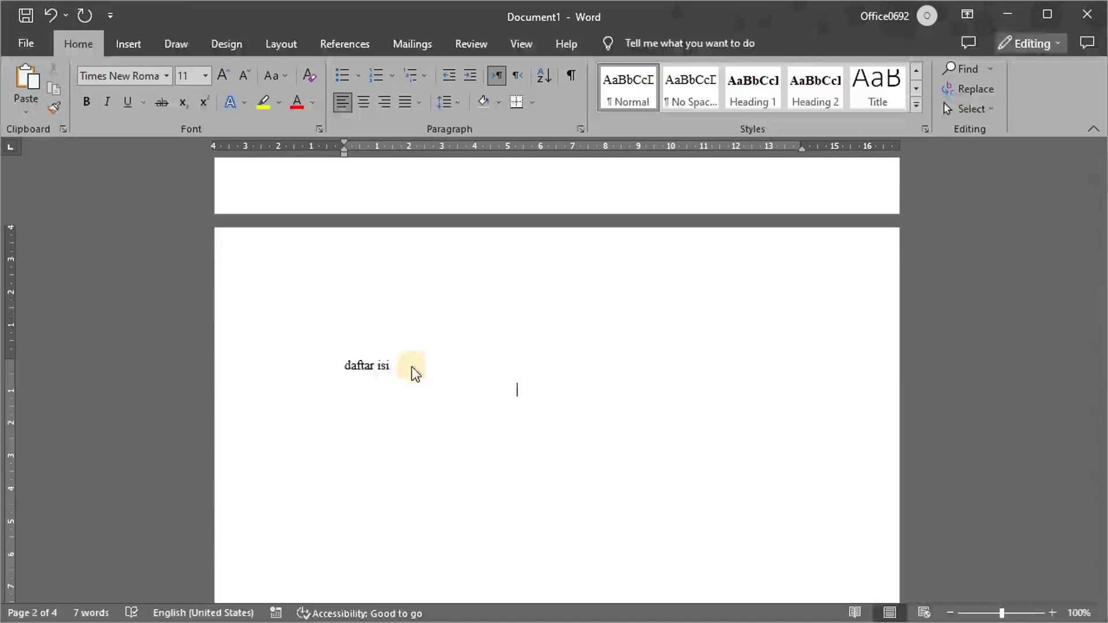
{"action": "scroll", "coordinate": [414, 374], "scroll_direction": "down", "scroll_amount": 5}
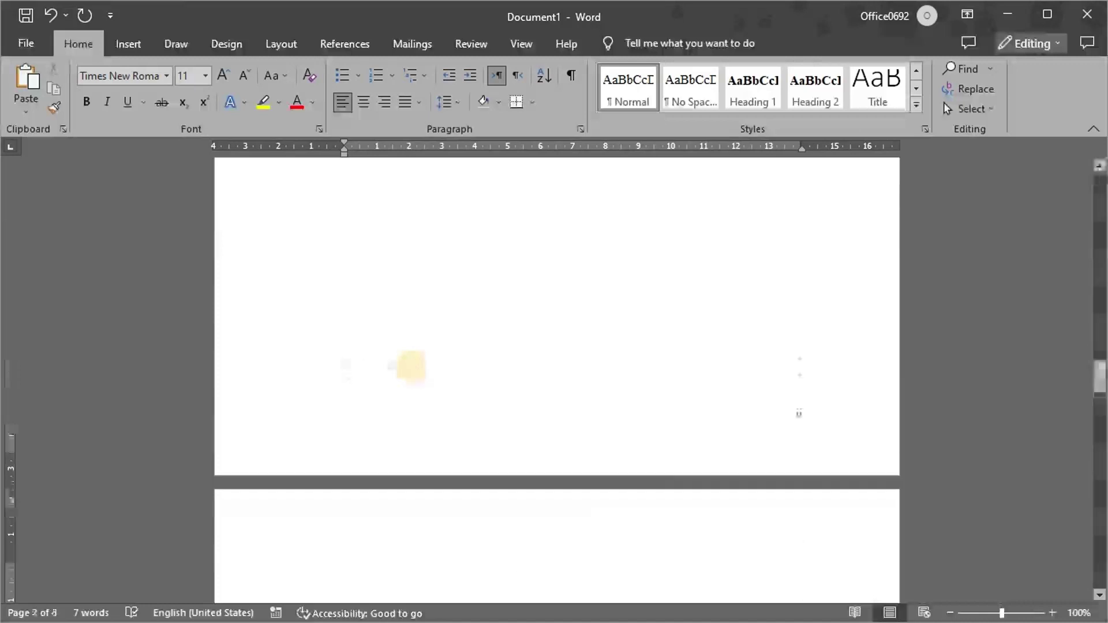
{"action": "type", "text": "daftar gambar"}
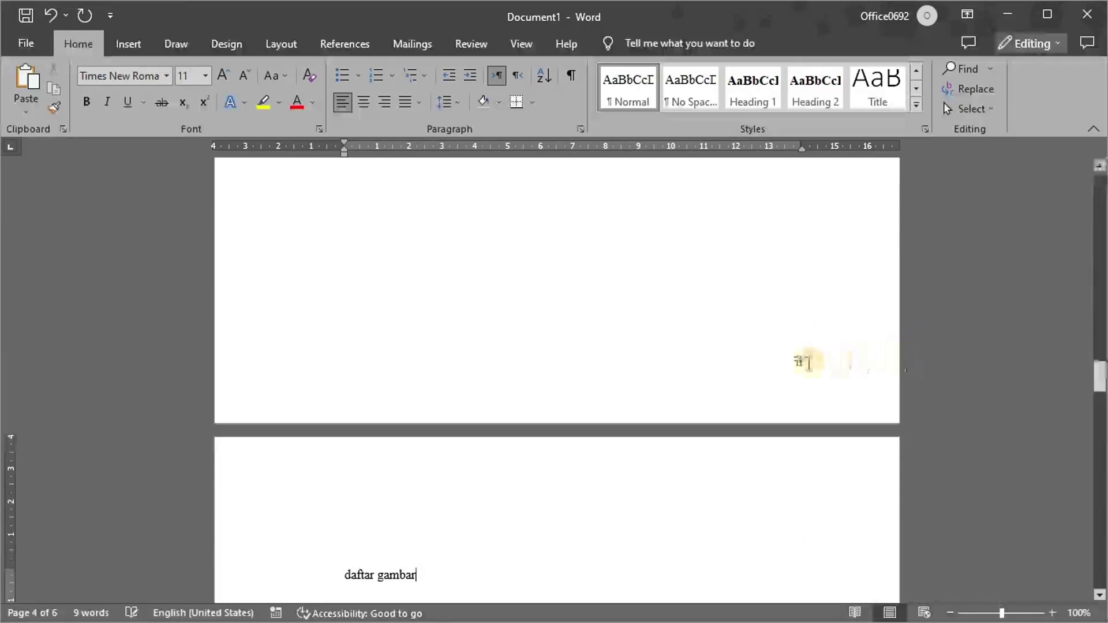
{"action": "scroll", "coordinate": [767, 355], "scroll_direction": "up", "scroll_amount": 20}
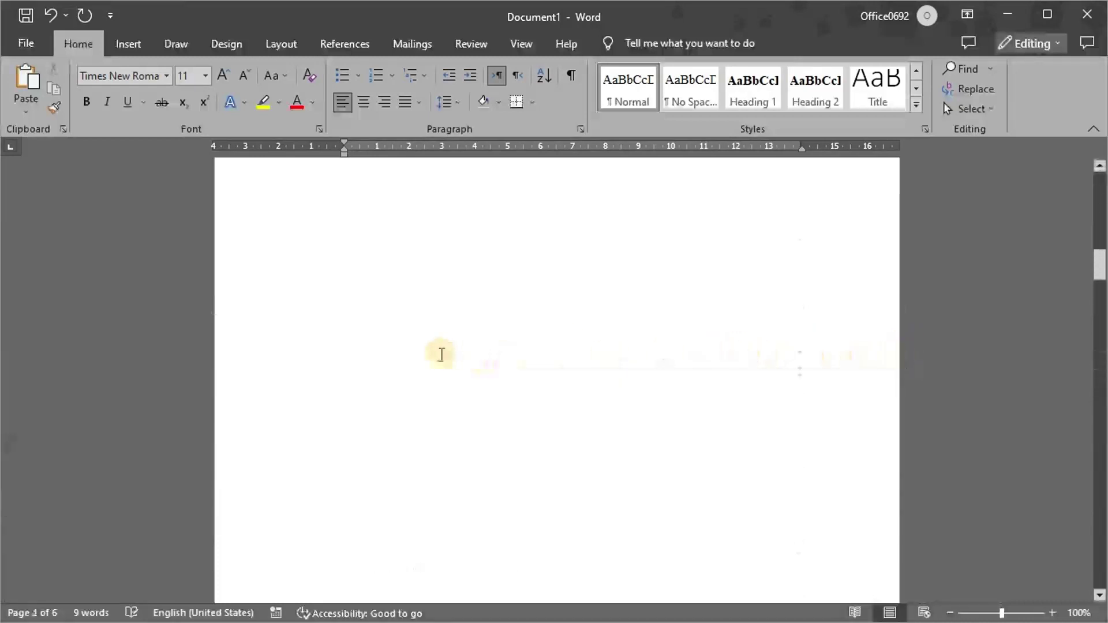
Step: Enter the text "daftar tabel" on the blank page between "daftar isi" and "daftar gambar"
{"action": "scroll", "coordinate": [376, 383], "scroll_direction": "down", "scroll_amount": 12}
{"action": "left_click", "coordinate": [379, 389]}
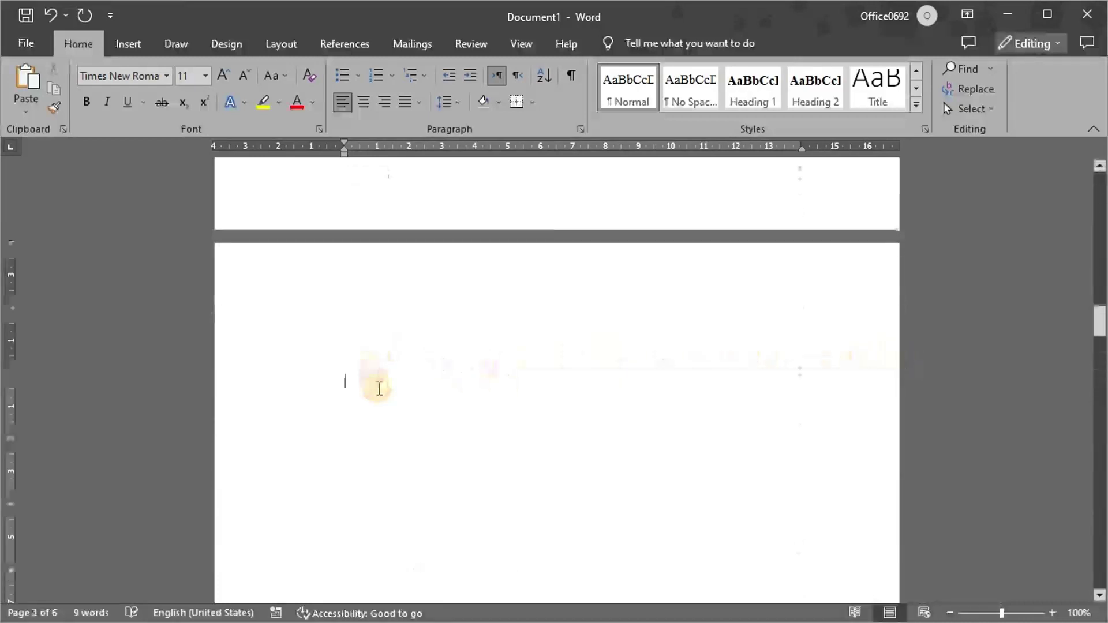
{"action": "type", "text": "dafta"}
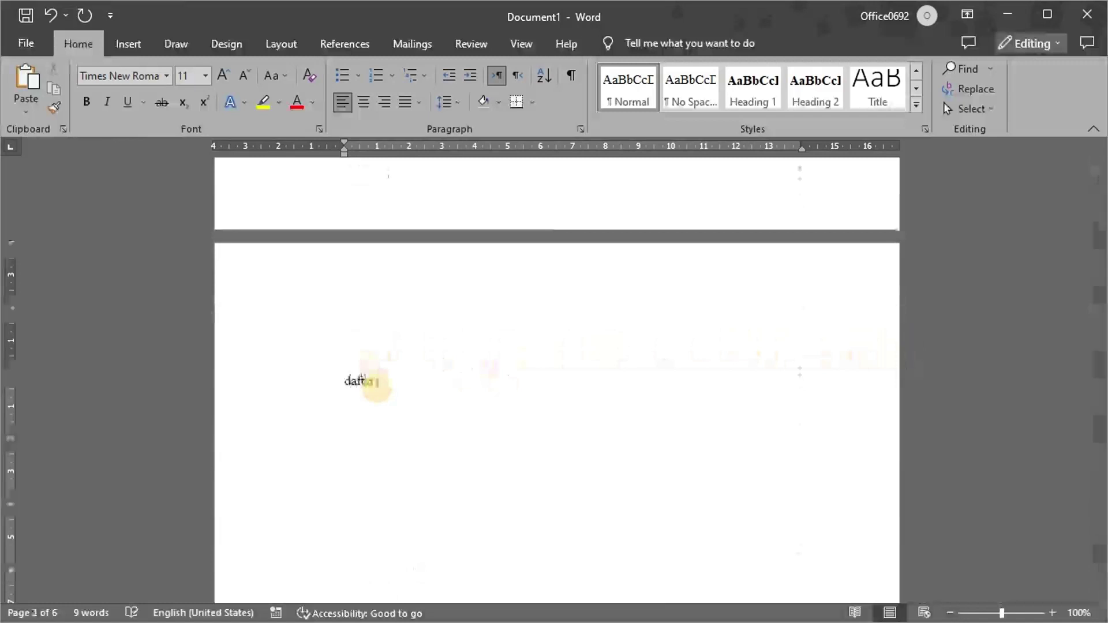
{"action": "type", "text": "r tabel"}
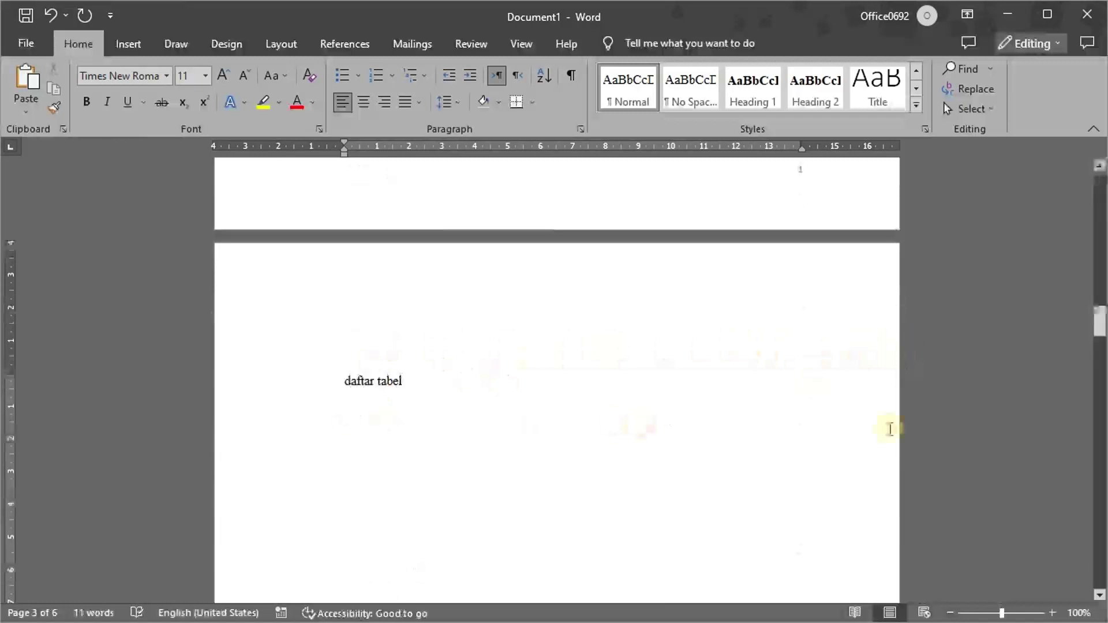
Step: Check the footer page numbers across the Roman-numbered front matter pages and the chapter pages
{"action": "scroll", "coordinate": [818, 462], "scroll_direction": "down", "scroll_amount": 8}
{"action": "scroll", "coordinate": [791, 452], "scroll_direction": "up", "scroll_amount": 5}
{"action": "scroll", "coordinate": [779, 450], "scroll_direction": "down", "scroll_amount": 10}
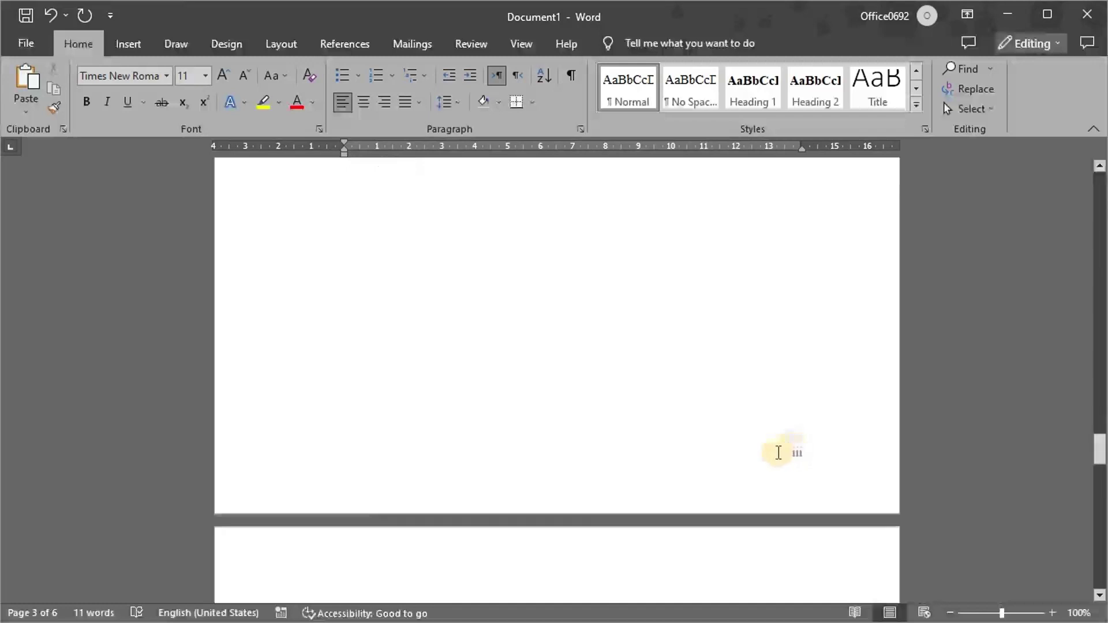
{"action": "scroll", "coordinate": [759, 460], "scroll_direction": "down", "scroll_amount": 10}
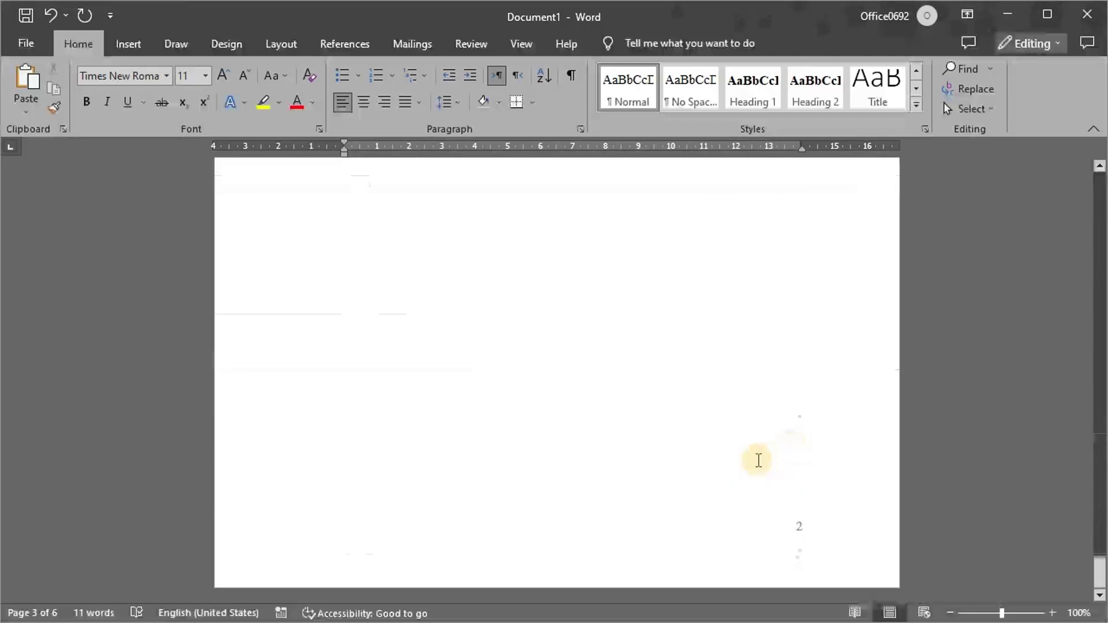
{"action": "scroll", "coordinate": [758, 460], "scroll_direction": "down", "scroll_amount": 10}
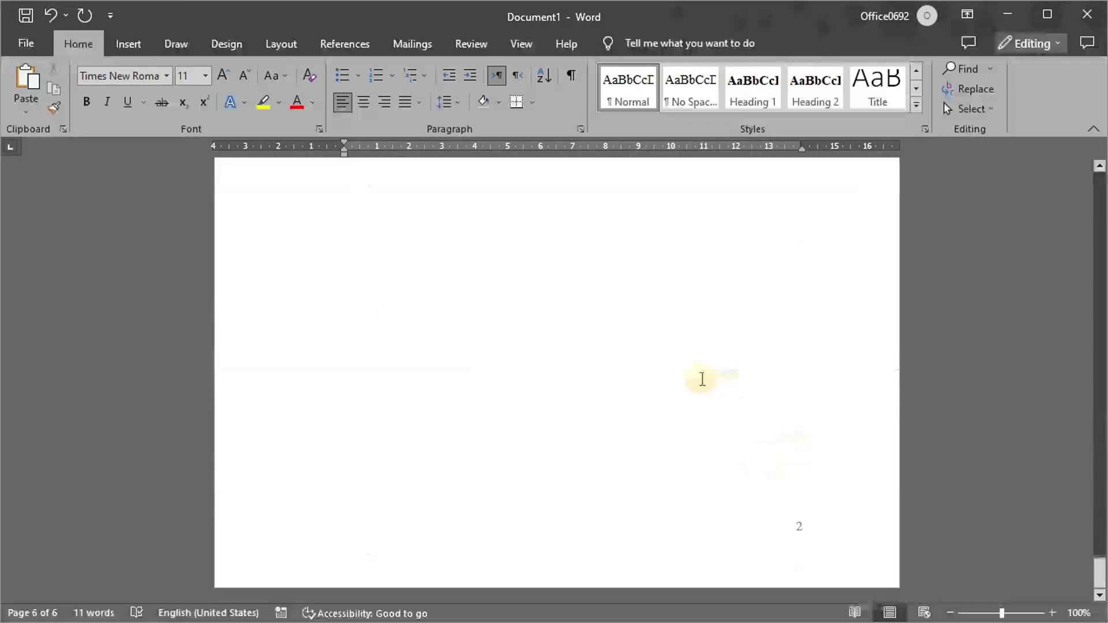
{"action": "scroll", "coordinate": [701, 376], "scroll_direction": "up", "scroll_amount": 15}
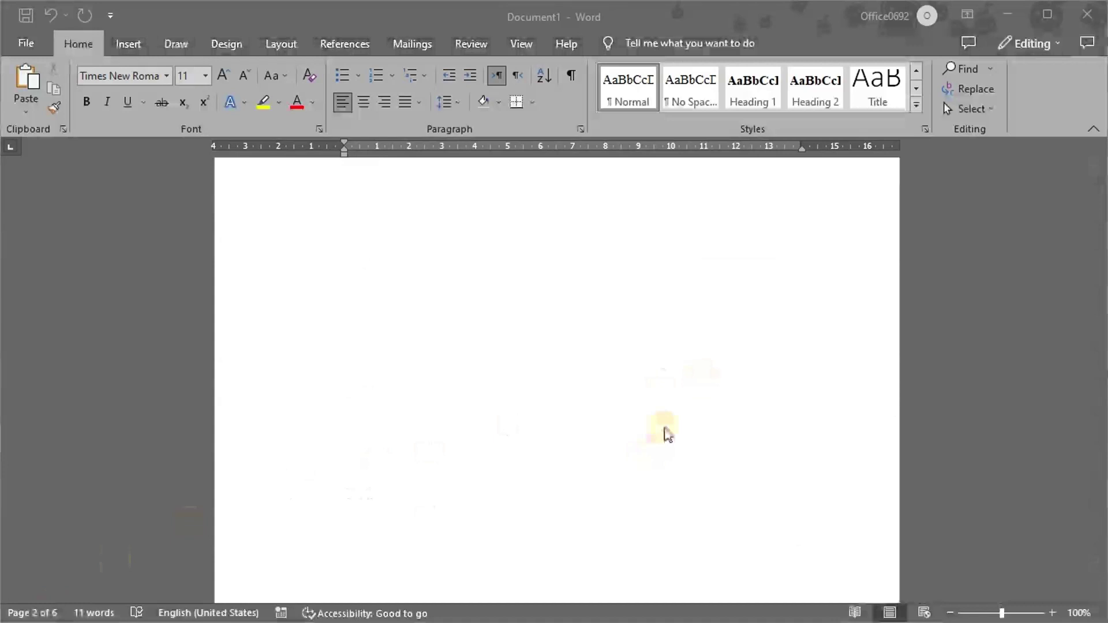
{"action": "scroll", "coordinate": [668, 433], "scroll_direction": "up", "scroll_amount": 10}
{"action": "scroll", "coordinate": [668, 434], "scroll_direction": "up", "scroll_amount": 10}
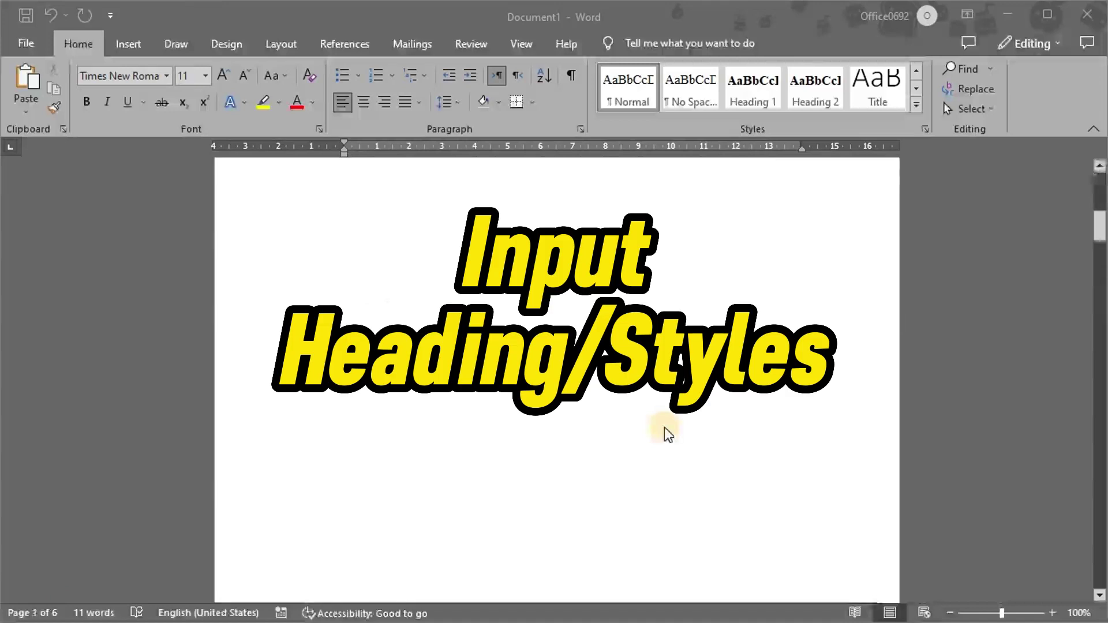
Step: Apply the Heading 1 style to the "daftar isi" and "daftar tabel" titles
{"action": "scroll", "coordinate": [663, 433], "scroll_direction": "down", "scroll_amount": 10}
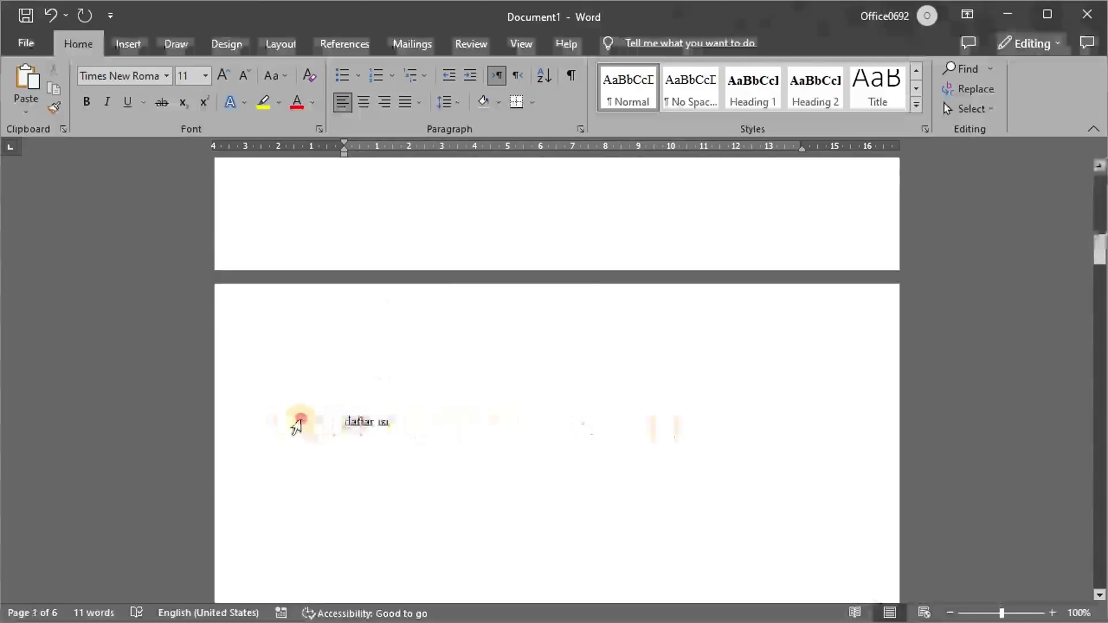
{"action": "left_click", "coordinate": [308, 419]}
{"action": "left_click", "coordinate": [753, 90]}
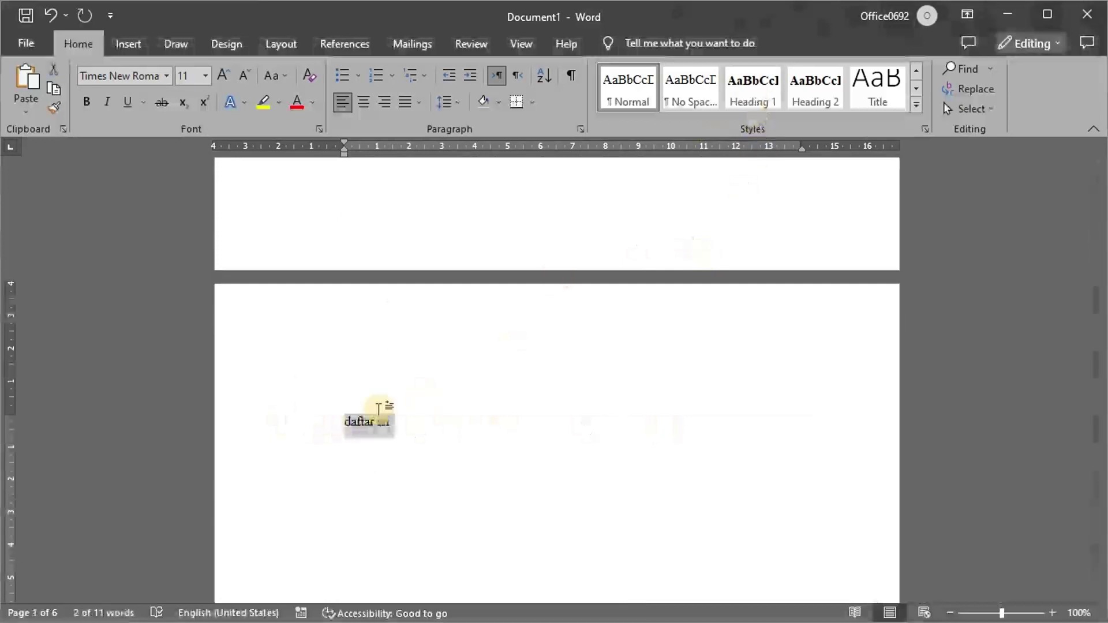
{"action": "scroll", "coordinate": [388, 404], "scroll_direction": "down", "scroll_amount": 20}
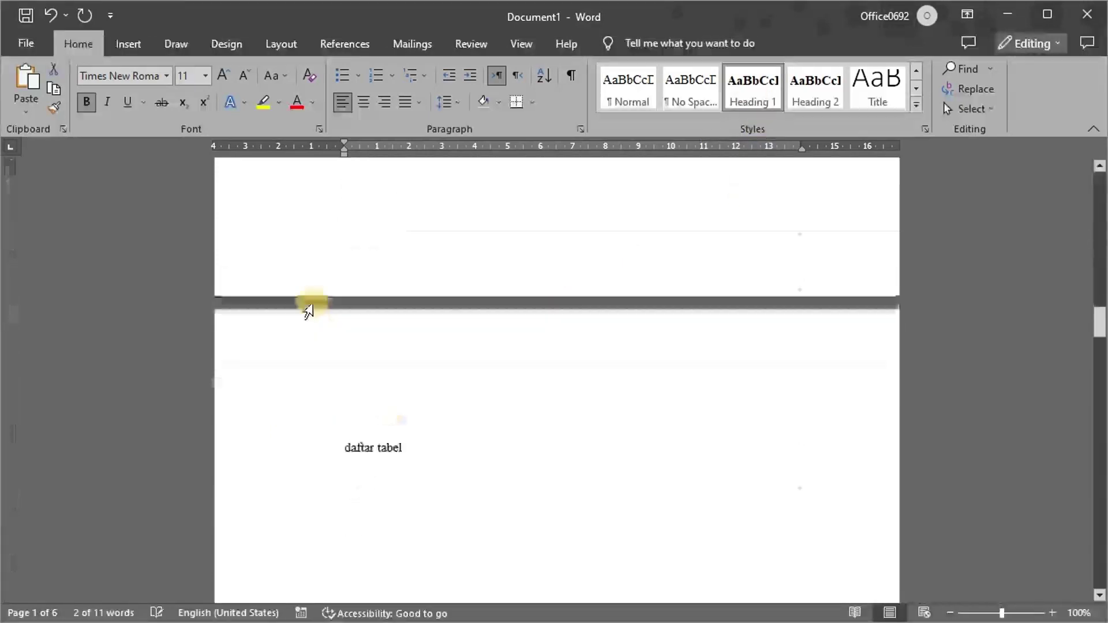
{"action": "left_click", "coordinate": [309, 306]}
{"action": "left_click", "coordinate": [753, 89]}
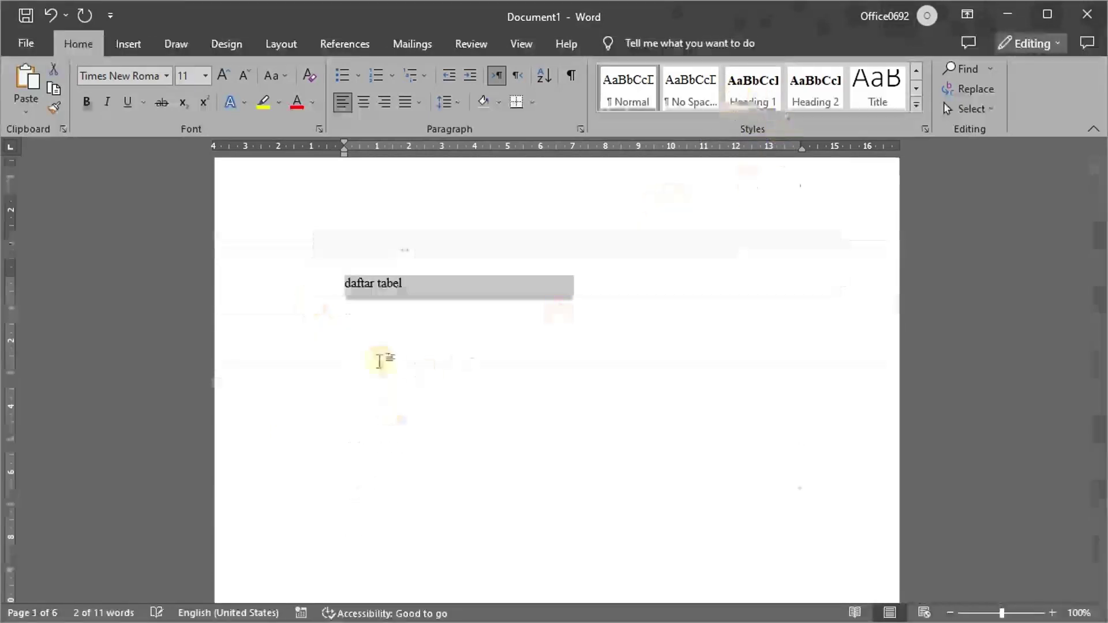
Step: Apply the Heading 1 style to the "daftar gambar" title
{"action": "scroll", "coordinate": [364, 404], "scroll_direction": "down", "scroll_amount": 10}
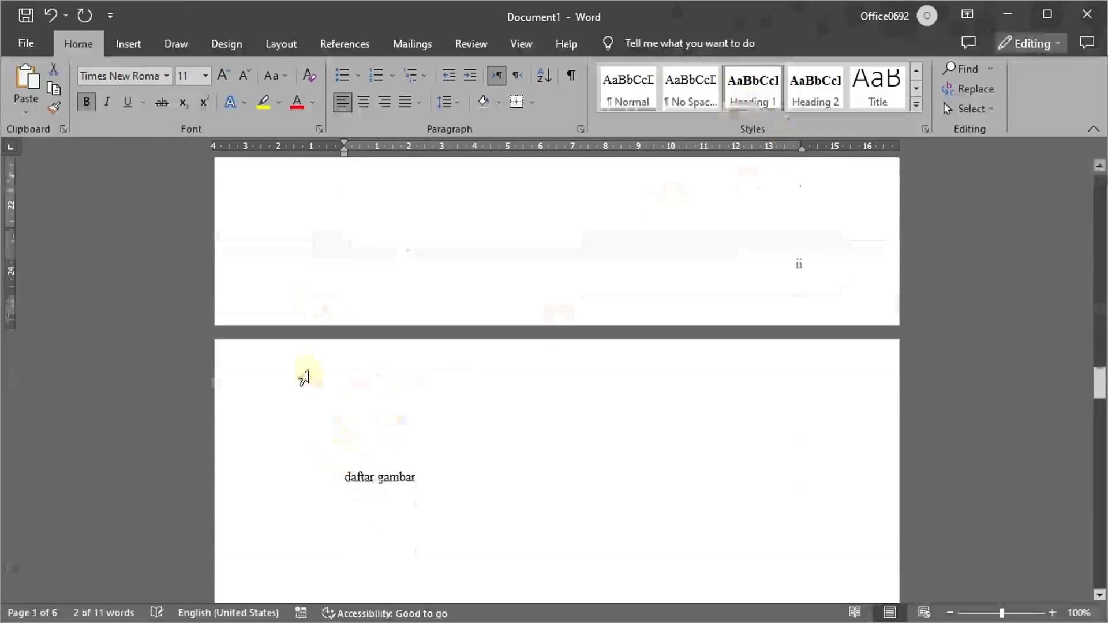
{"action": "scroll", "coordinate": [303, 356], "scroll_direction": "down", "scroll_amount": 2}
{"action": "left_click_drag", "start_coordinate": [345, 352], "coordinate": [417, 354]}
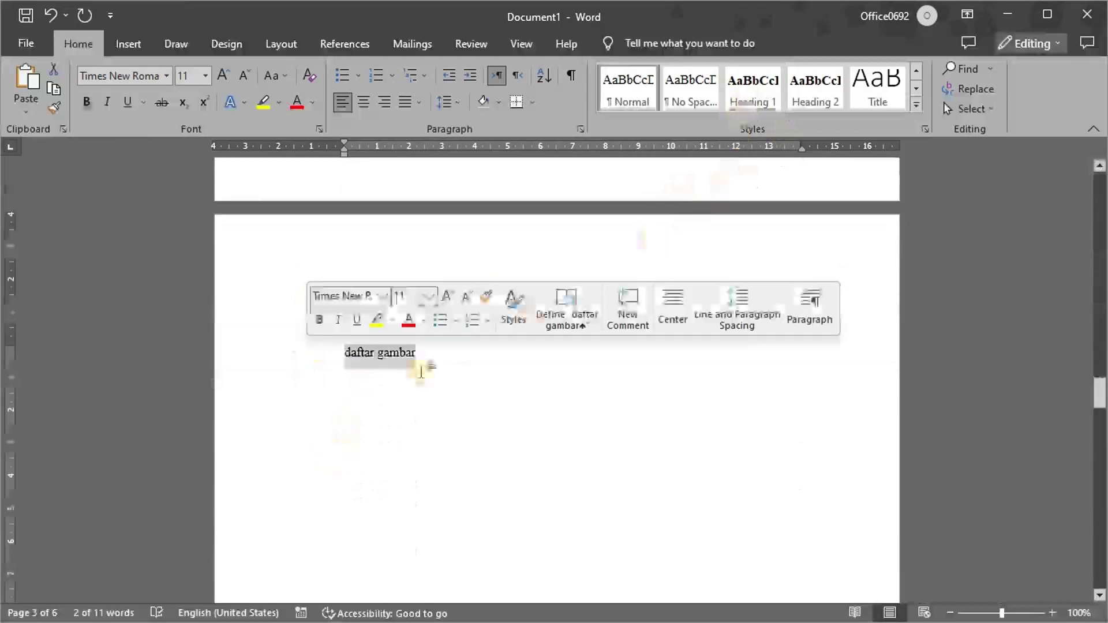
{"action": "left_click", "coordinate": [397, 378]}
{"action": "scroll", "coordinate": [397, 378], "scroll_direction": "down", "scroll_amount": 10}
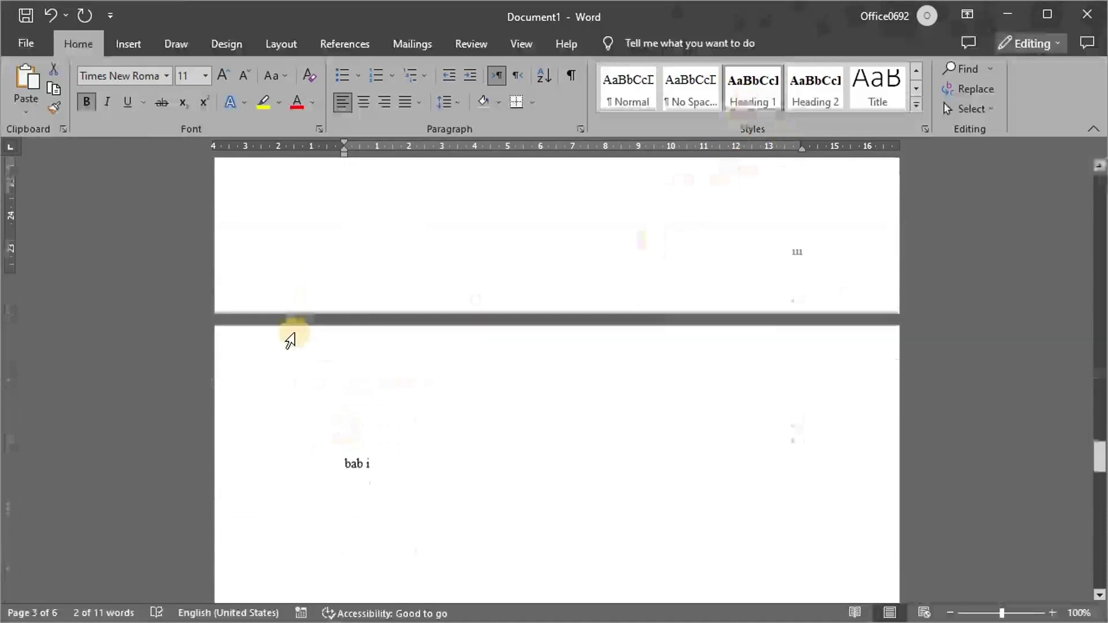
Step: Apply the Heading 1 style to the chapter titles "bab i" and "bab ii"
{"action": "left_click", "coordinate": [297, 312]}
{"action": "scroll", "coordinate": [297, 312], "scroll_direction": "down", "scroll_amount": 1}
{"action": "left_click", "coordinate": [297, 312]}
{"action": "left_click", "coordinate": [743, 92]}
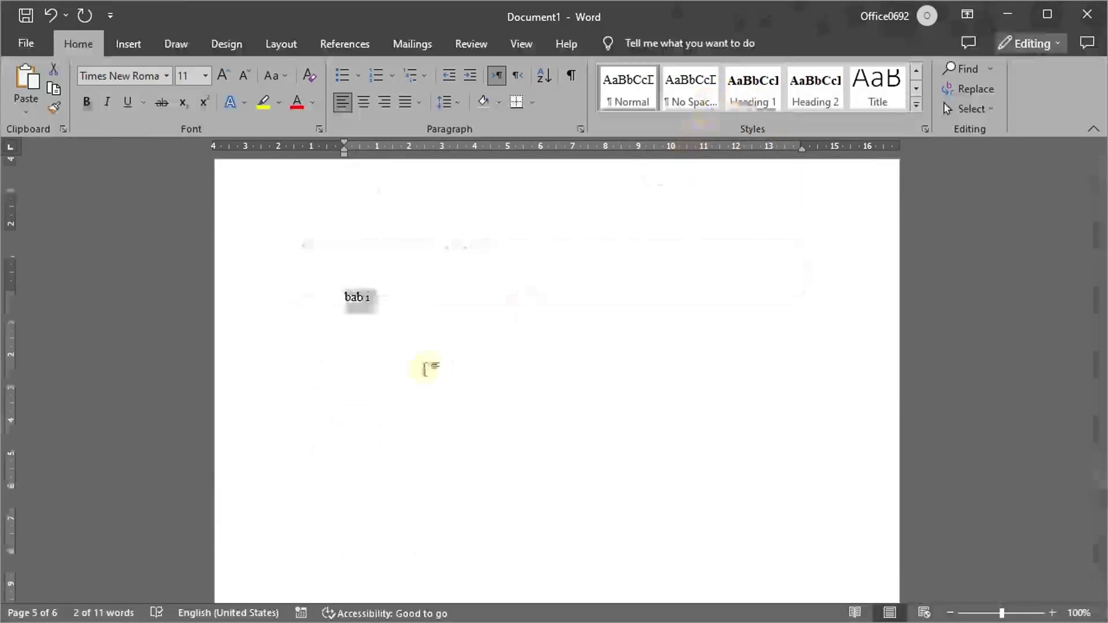
{"action": "scroll", "coordinate": [418, 370], "scroll_direction": "down", "scroll_amount": 10}
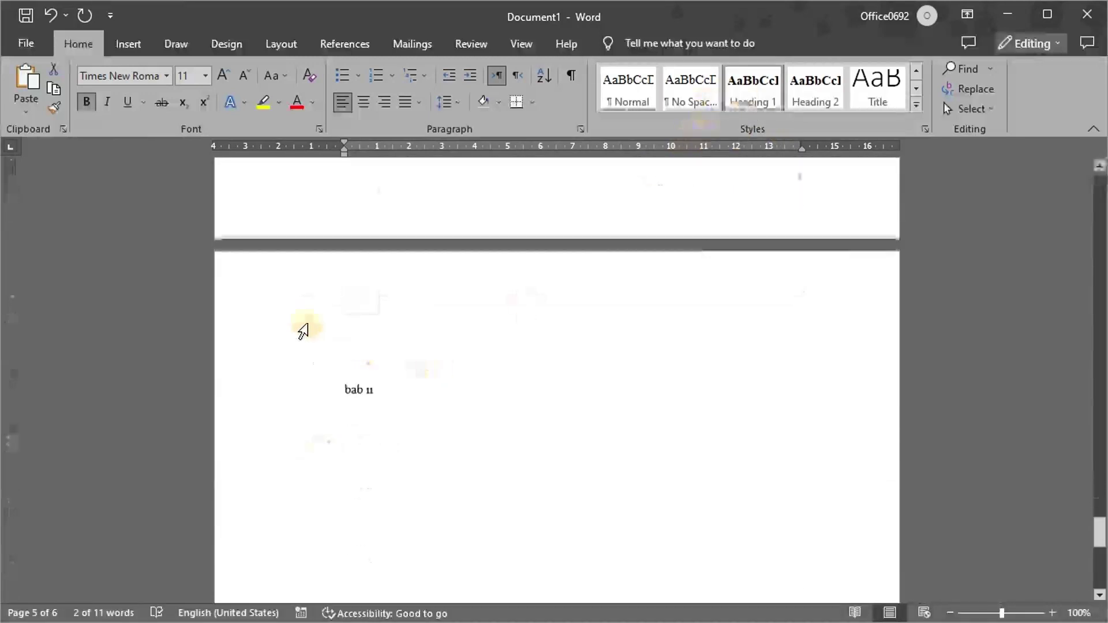
{"action": "left_click", "coordinate": [297, 325]}
{"action": "left_click", "coordinate": [755, 95]}
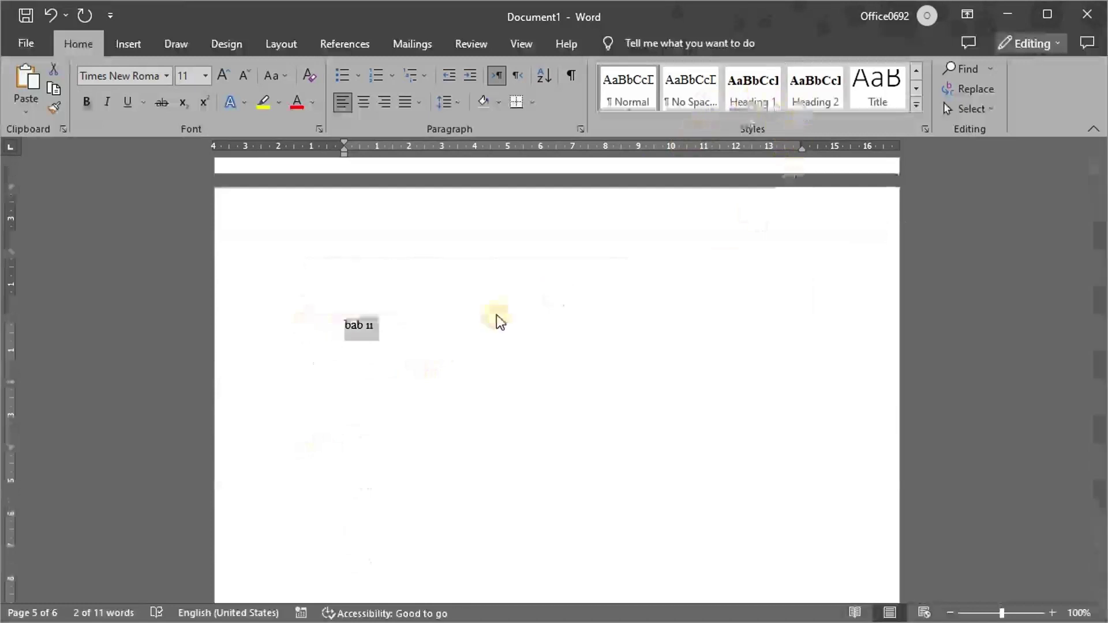
Step: Show the document's headings in the Navigation pane and jump through the front matter and chapter titles to check them
{"action": "scroll", "coordinate": [496, 314], "scroll_direction": "up", "scroll_amount": 15}
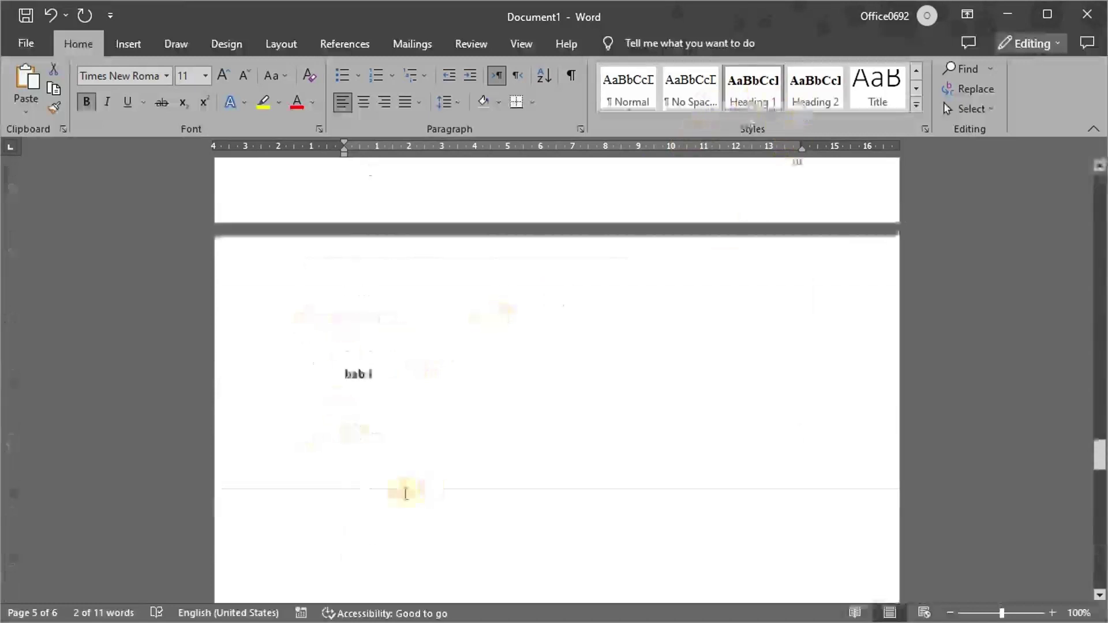
{"action": "left_click", "coordinate": [398, 464]}
{"action": "scroll", "coordinate": [427, 471], "scroll_direction": "down", "scroll_amount": 8}
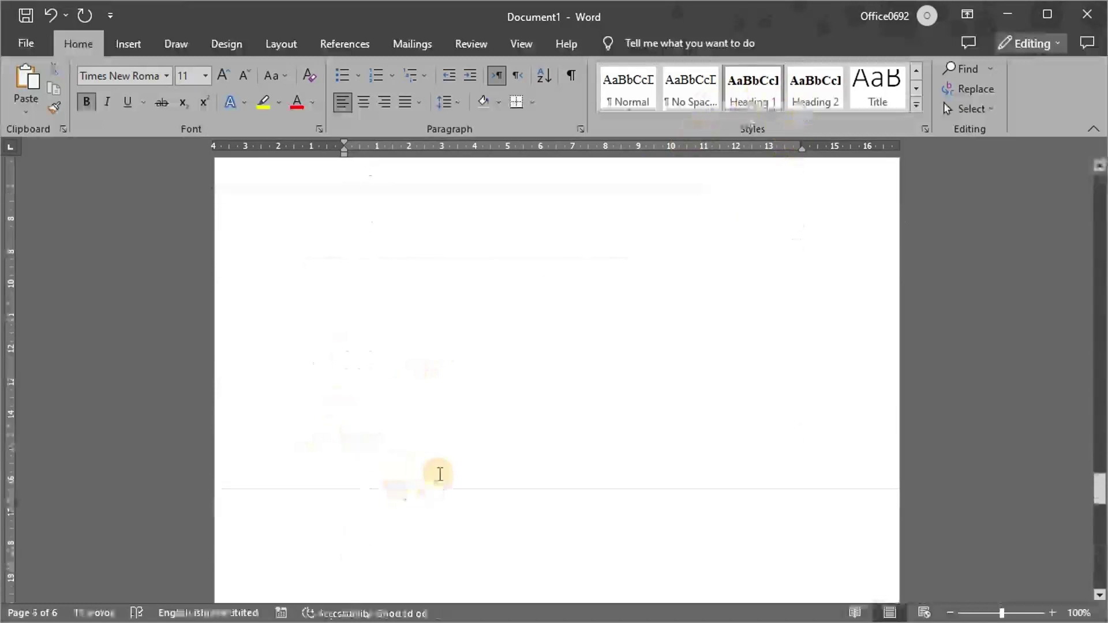
{"action": "scroll", "coordinate": [440, 474], "scroll_direction": "down", "scroll_amount": 8}
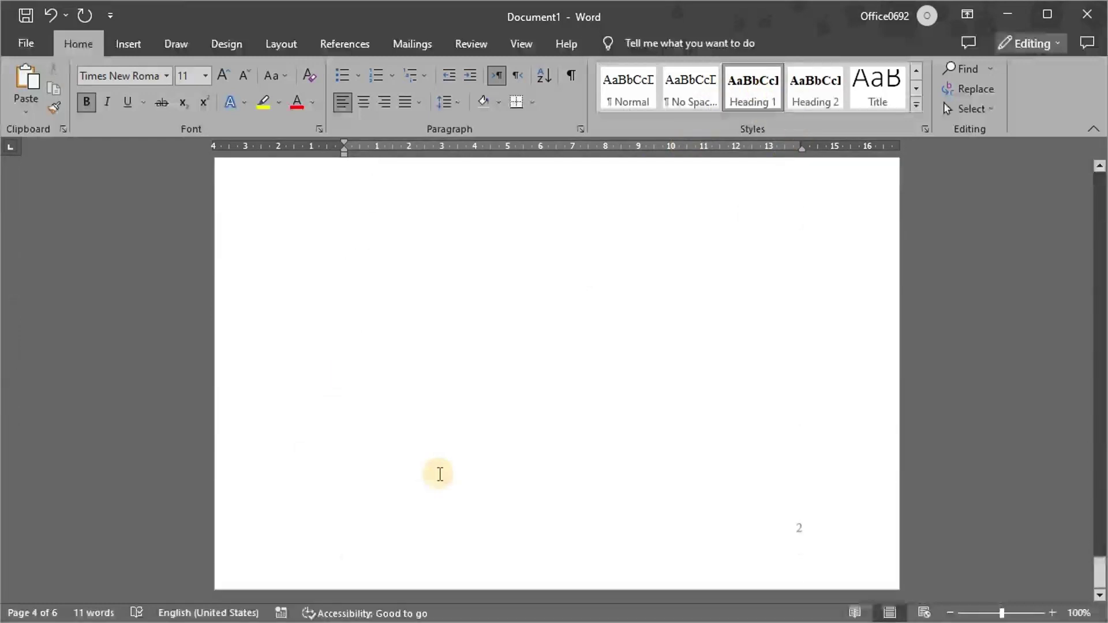
{"action": "scroll", "coordinate": [438, 472], "scroll_direction": "up", "scroll_amount": 5}
{"action": "scroll", "coordinate": [231, 542], "scroll_direction": "down", "scroll_amount": 2}
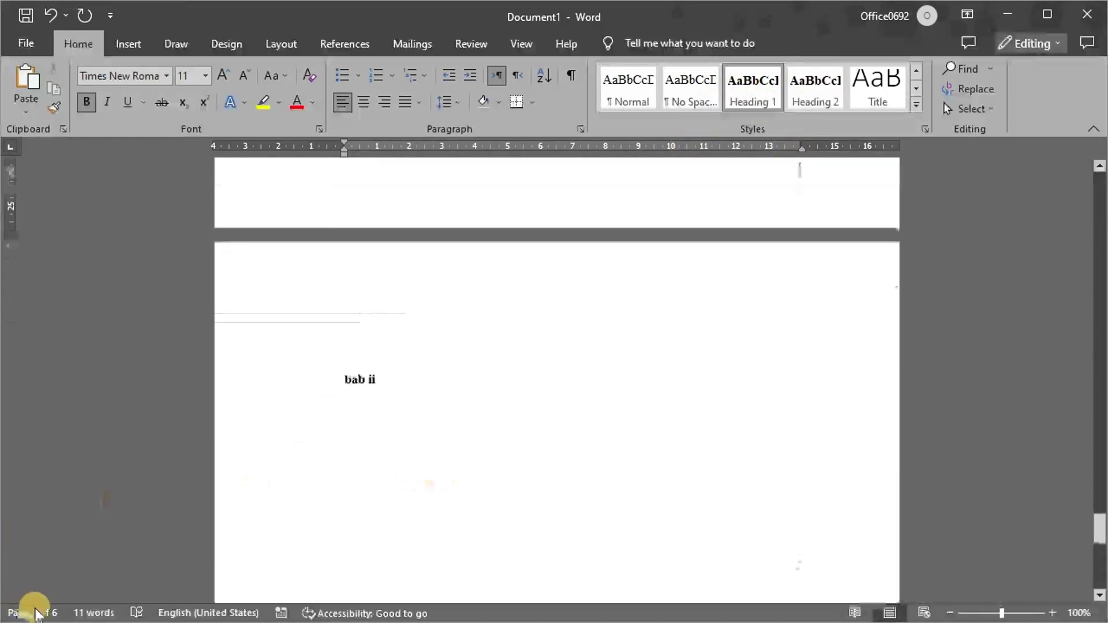
{"action": "left_click", "coordinate": [23, 613]}
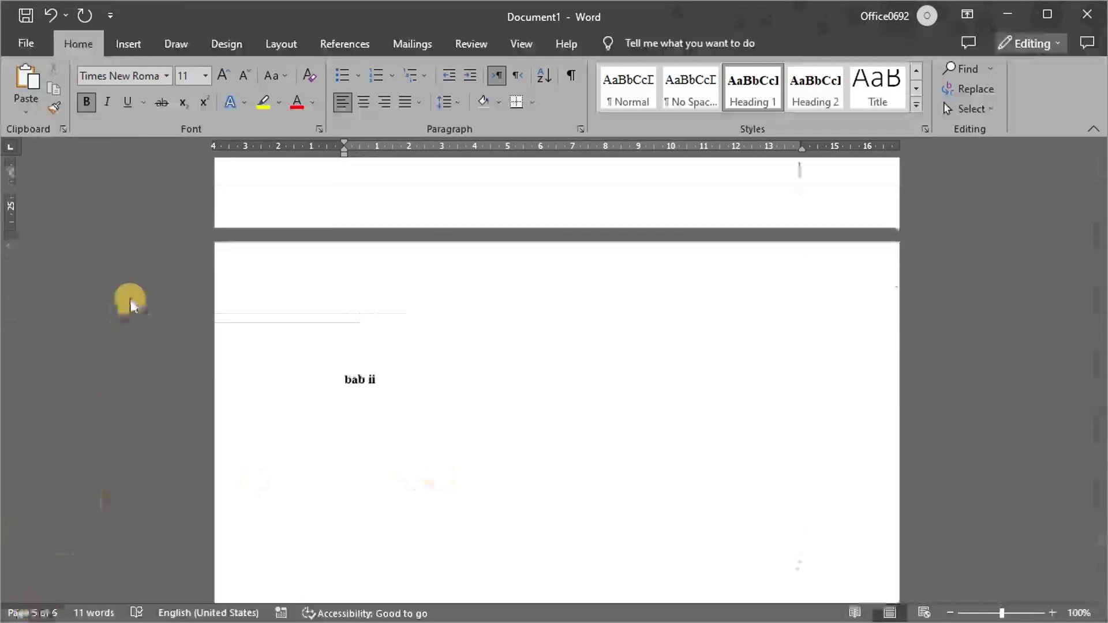
{"action": "left_click", "coordinate": [36, 226]}
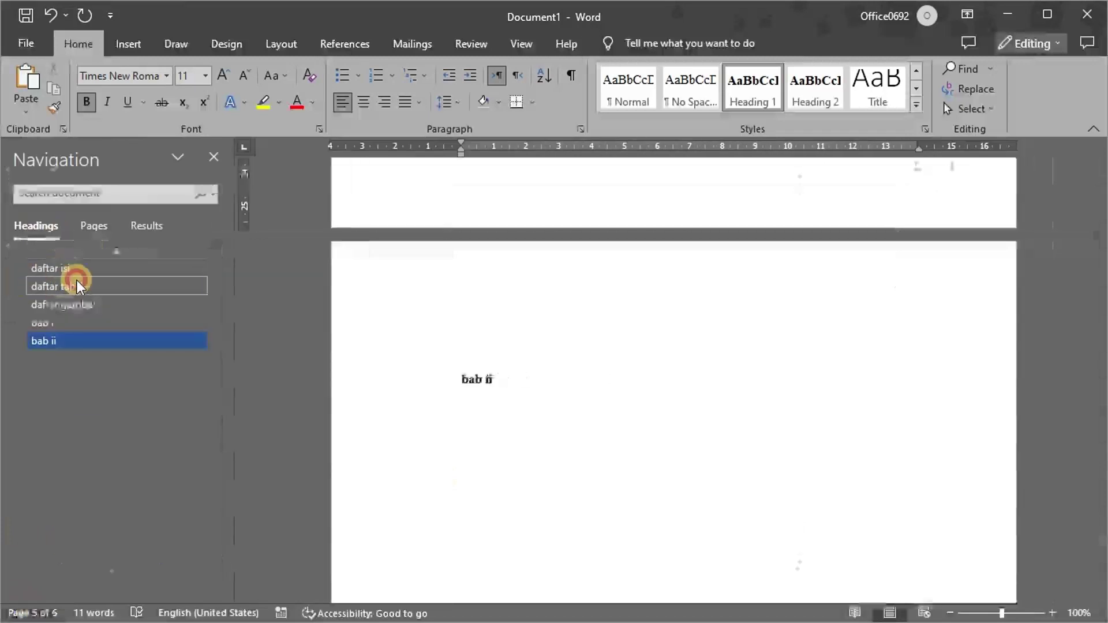
{"action": "left_click", "coordinate": [68, 286]}
{"action": "left_click", "coordinate": [63, 304]}
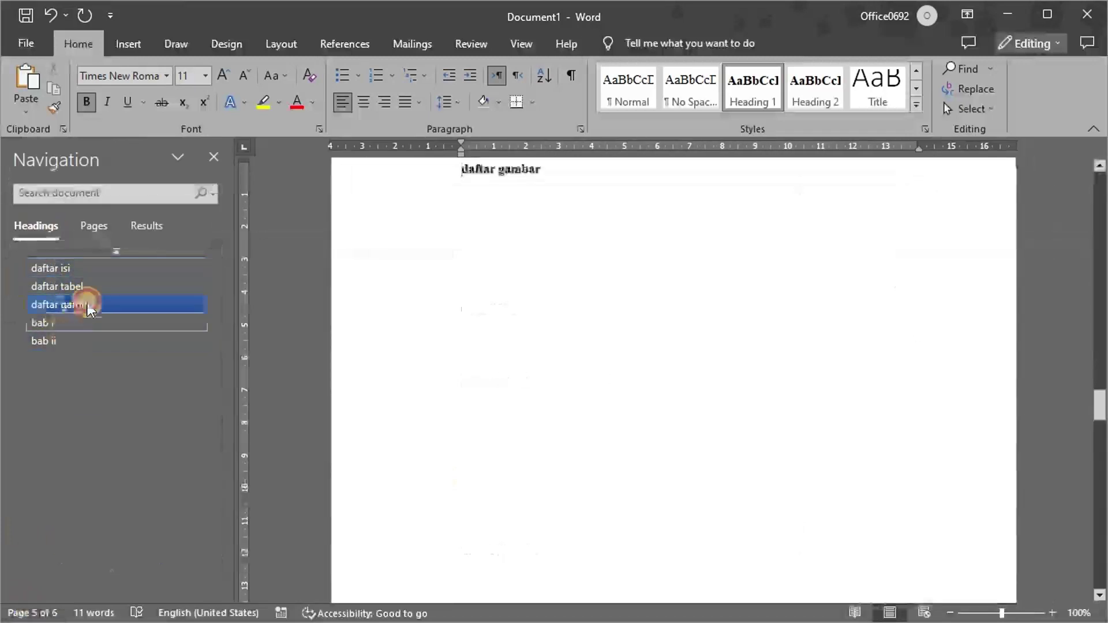
{"action": "left_click", "coordinate": [43, 323]}
{"action": "left_click", "coordinate": [44, 340]}
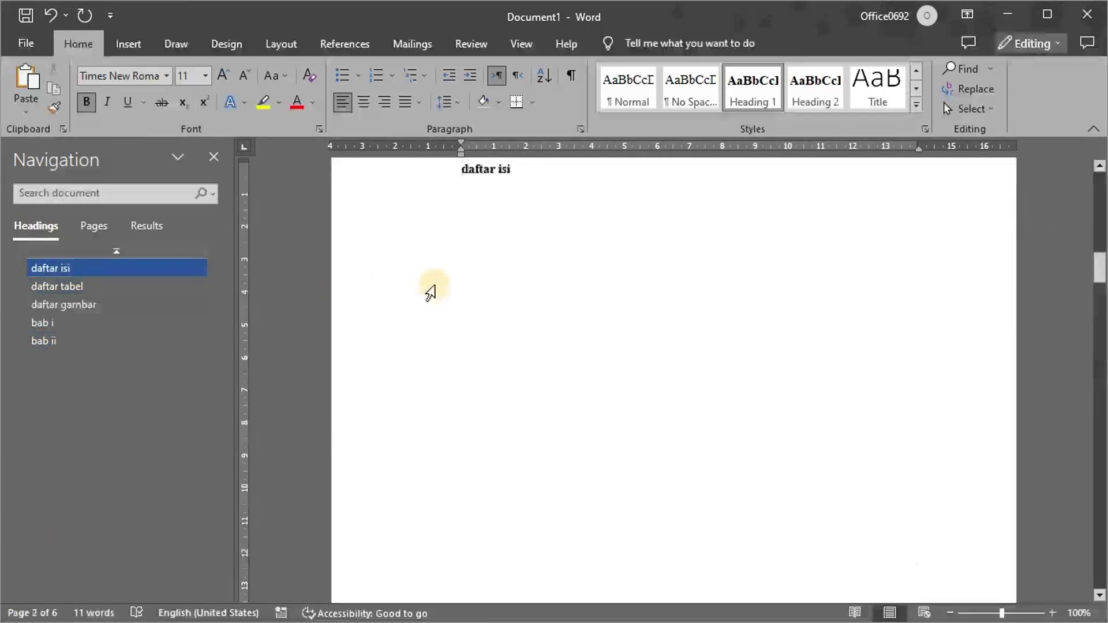
Step: Insert the Automatic Table 1 table of contents on the line below the "daftar isi" heading and select it
{"action": "left_click", "coordinate": [494, 321]}
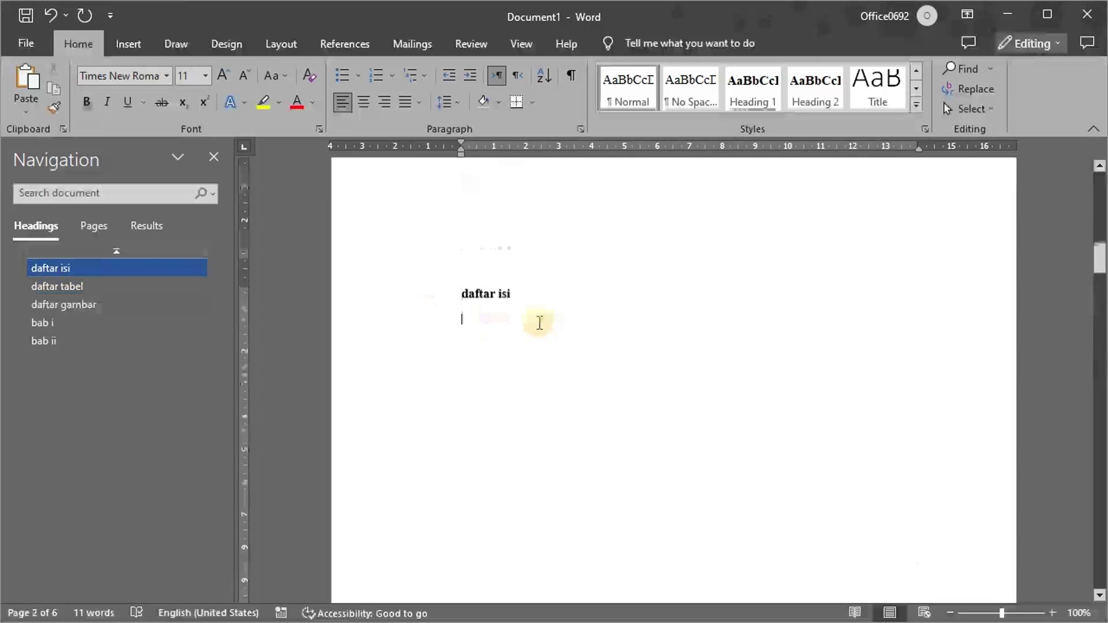
{"action": "left_click", "coordinate": [344, 46]}
{"action": "left_click", "coordinate": [49, 108]}
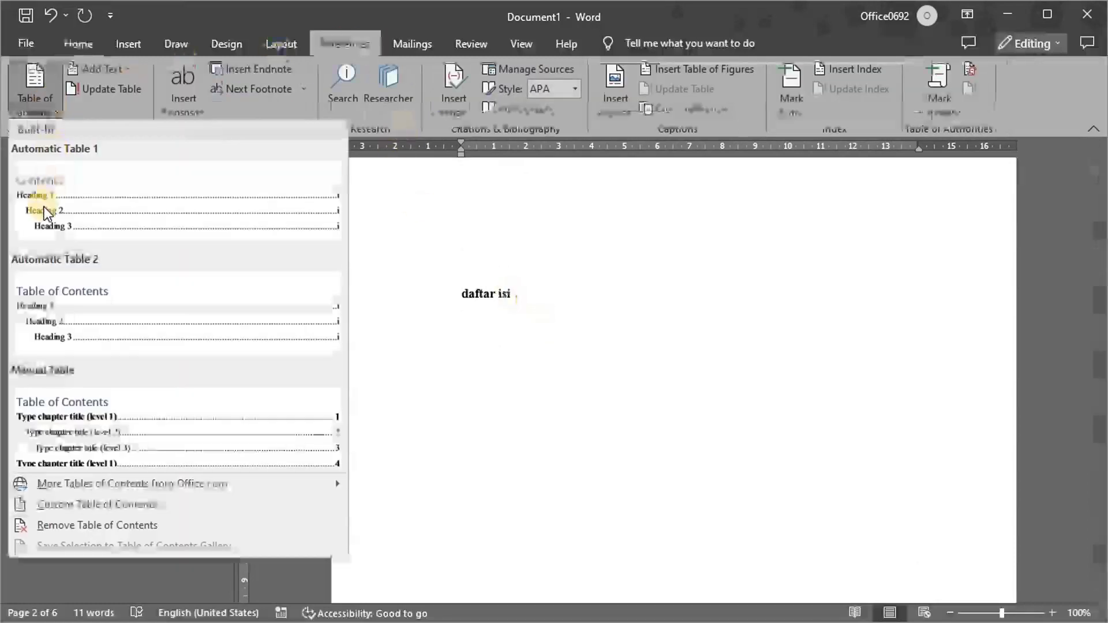
{"action": "left_click", "coordinate": [42, 208]}
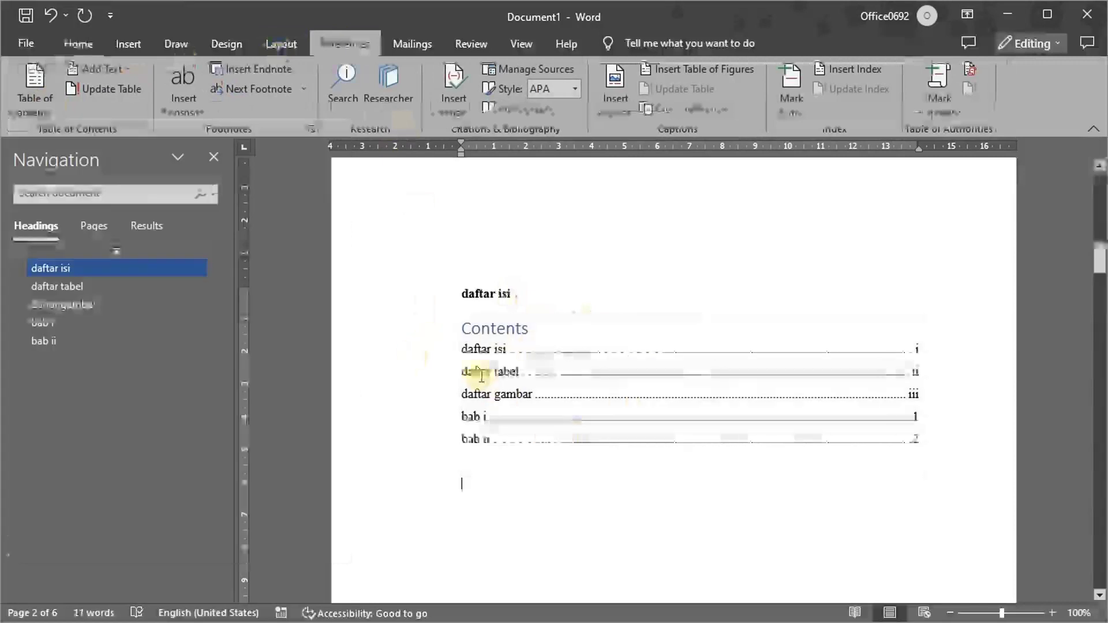
{"action": "left_click", "coordinate": [482, 371]}
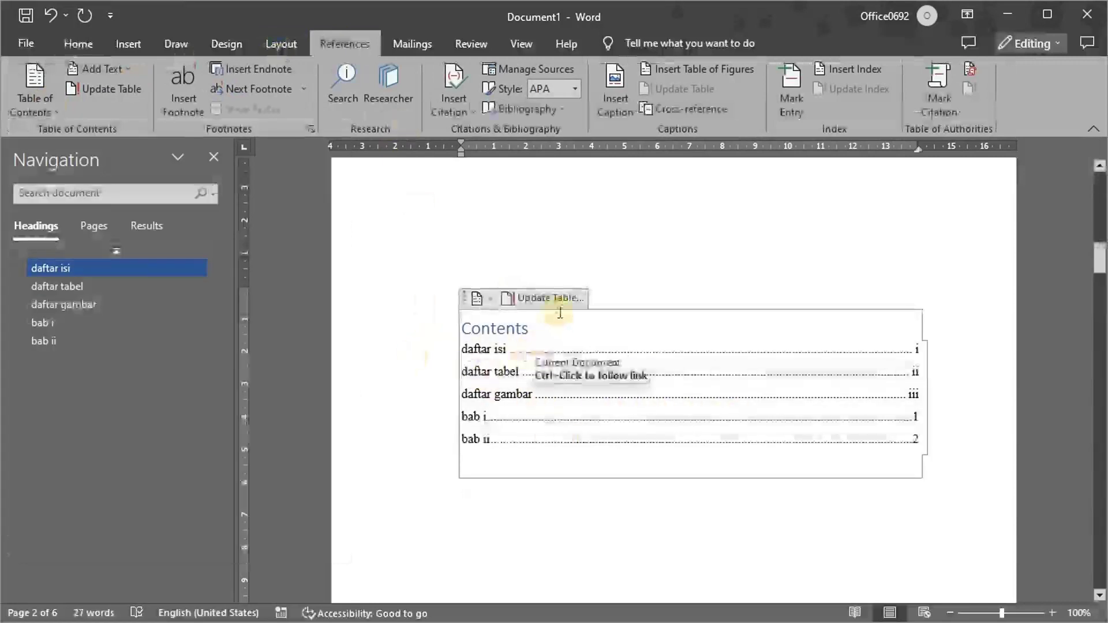
{"action": "scroll", "coordinate": [562, 331], "scroll_direction": "down", "scroll_amount": 5}
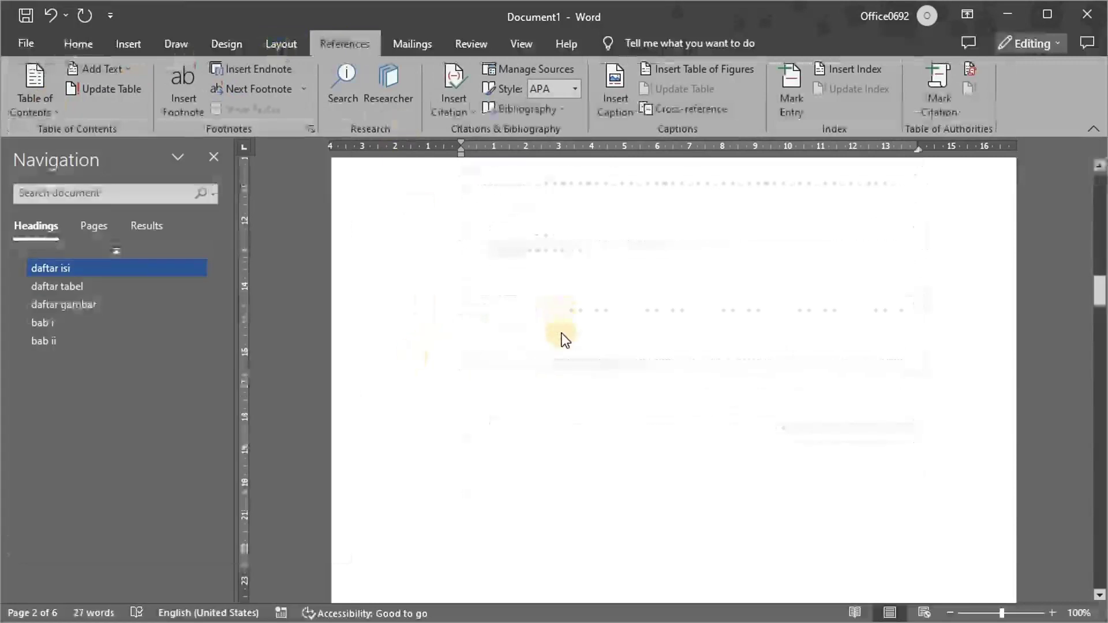
{"action": "scroll", "coordinate": [563, 334], "scroll_direction": "up", "scroll_amount": 12}
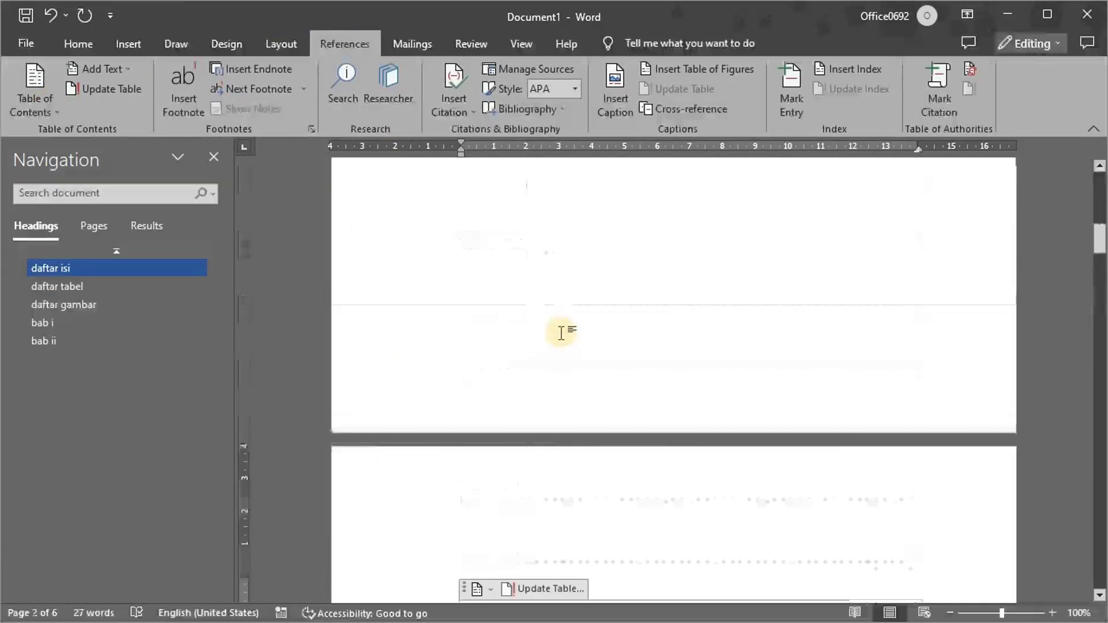
{"action": "scroll", "coordinate": [562, 333], "scroll_direction": "down", "scroll_amount": 6}
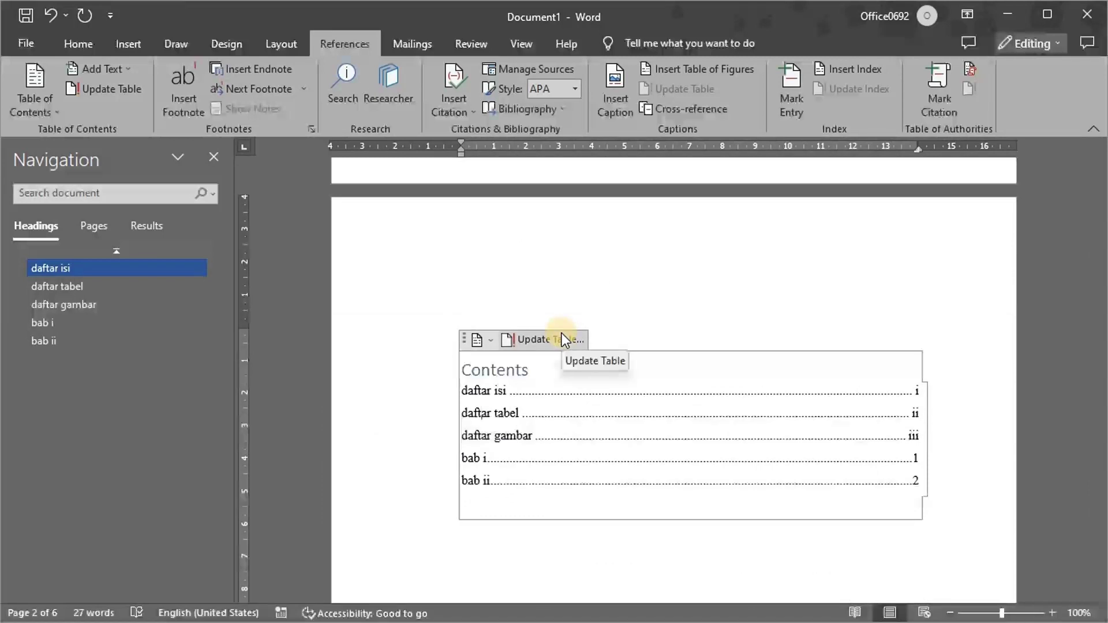
{"action": "scroll", "coordinate": [670, 283], "scroll_direction": "down", "scroll_amount": 5}
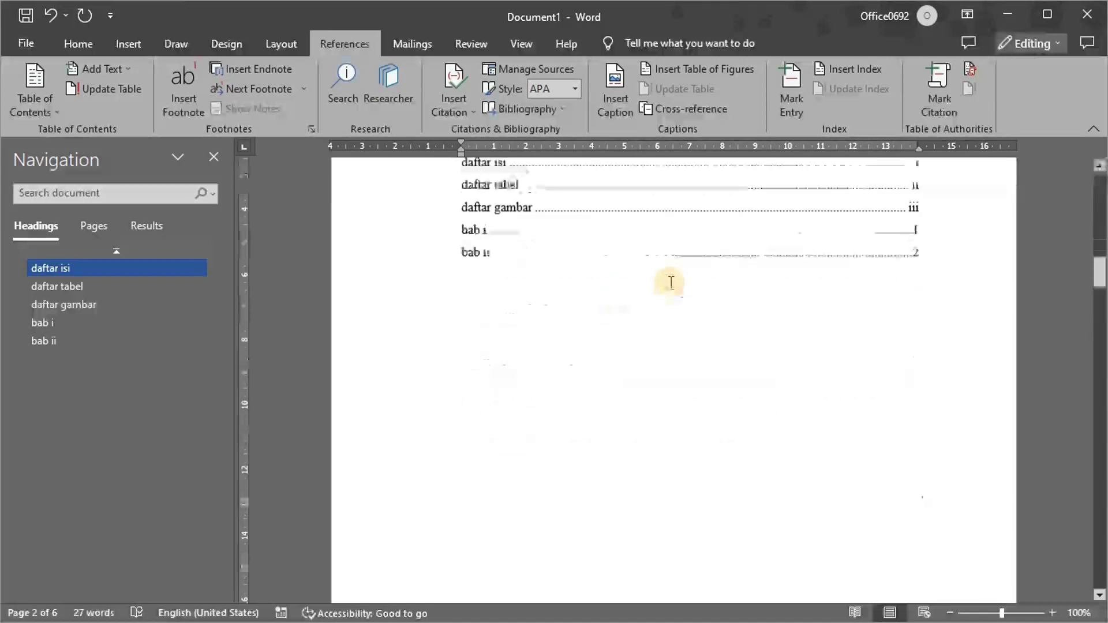
{"action": "scroll", "coordinate": [671, 283], "scroll_direction": "down", "scroll_amount": 3}
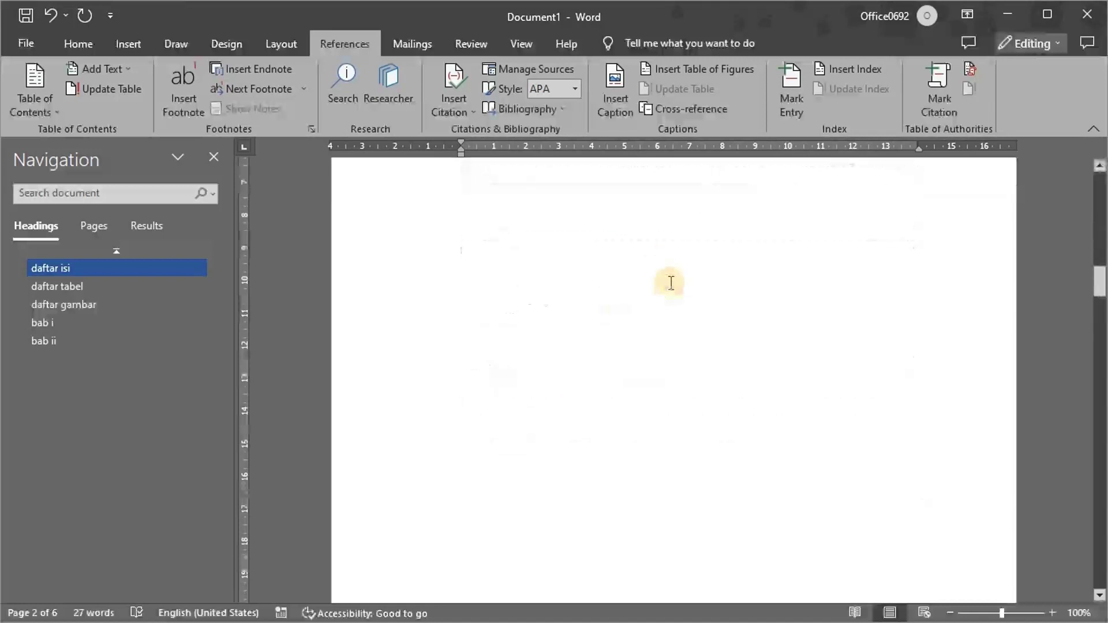